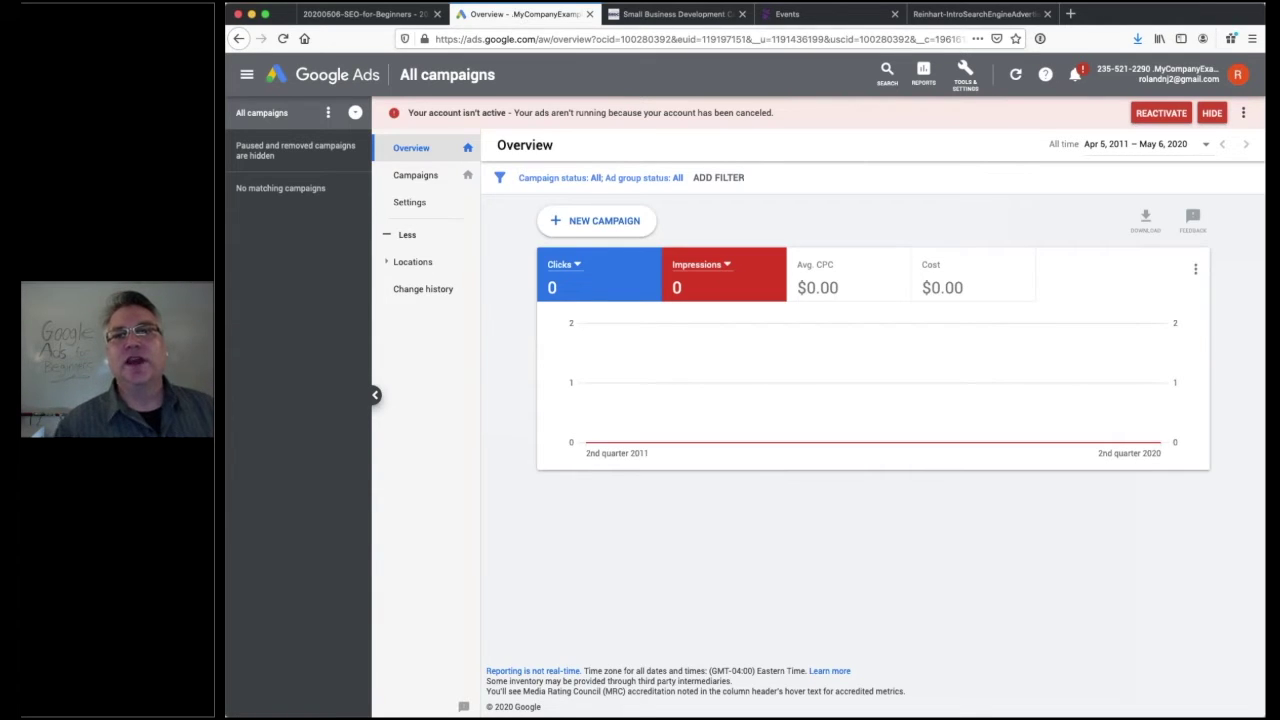
Set the overview's date range to Last 30 days (Apr 6 – May 5, 2020)
{"action": "left_click", "coordinate": [1206, 146]}
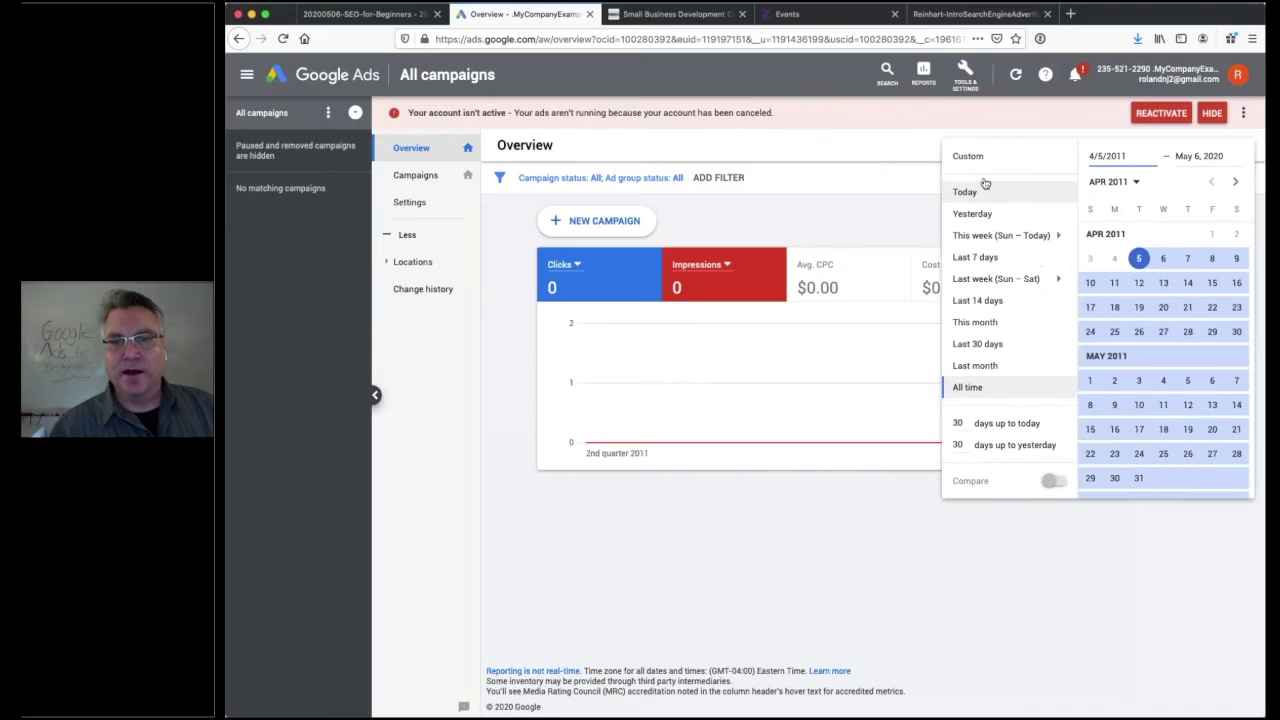
{"action": "left_click", "coordinate": [982, 343]}
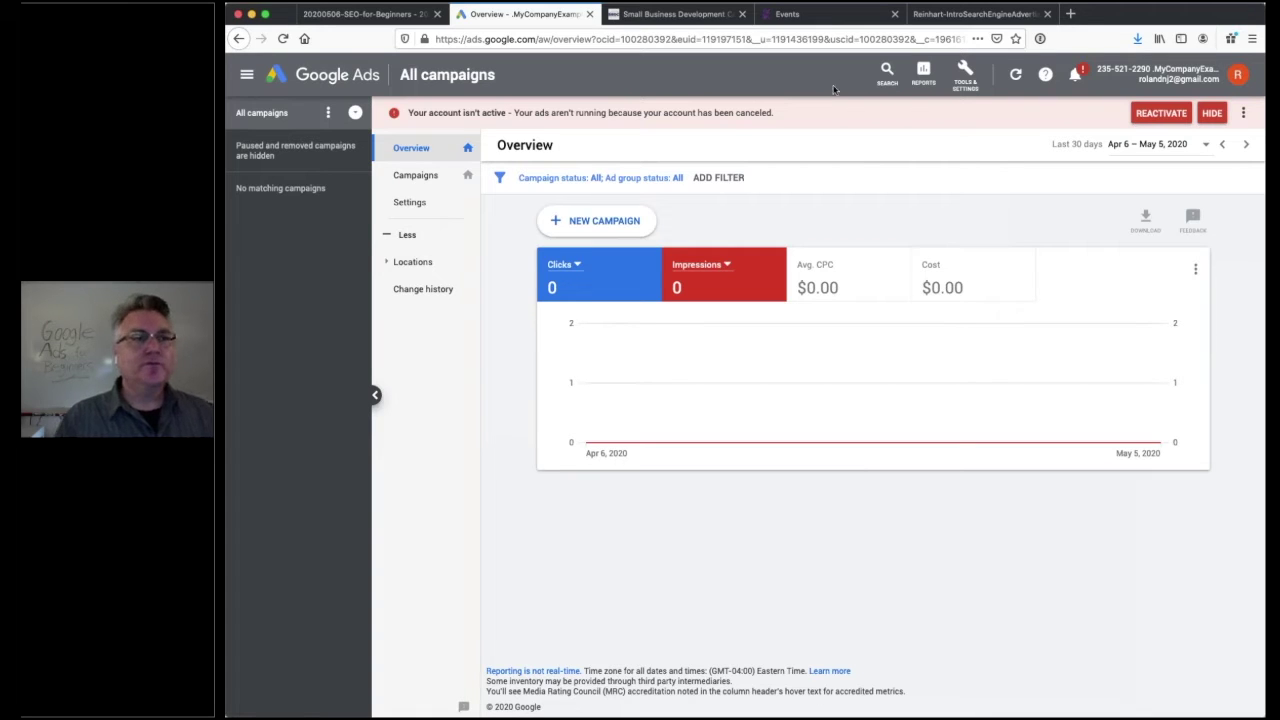
{"action": "left_click", "coordinate": [966, 88]}
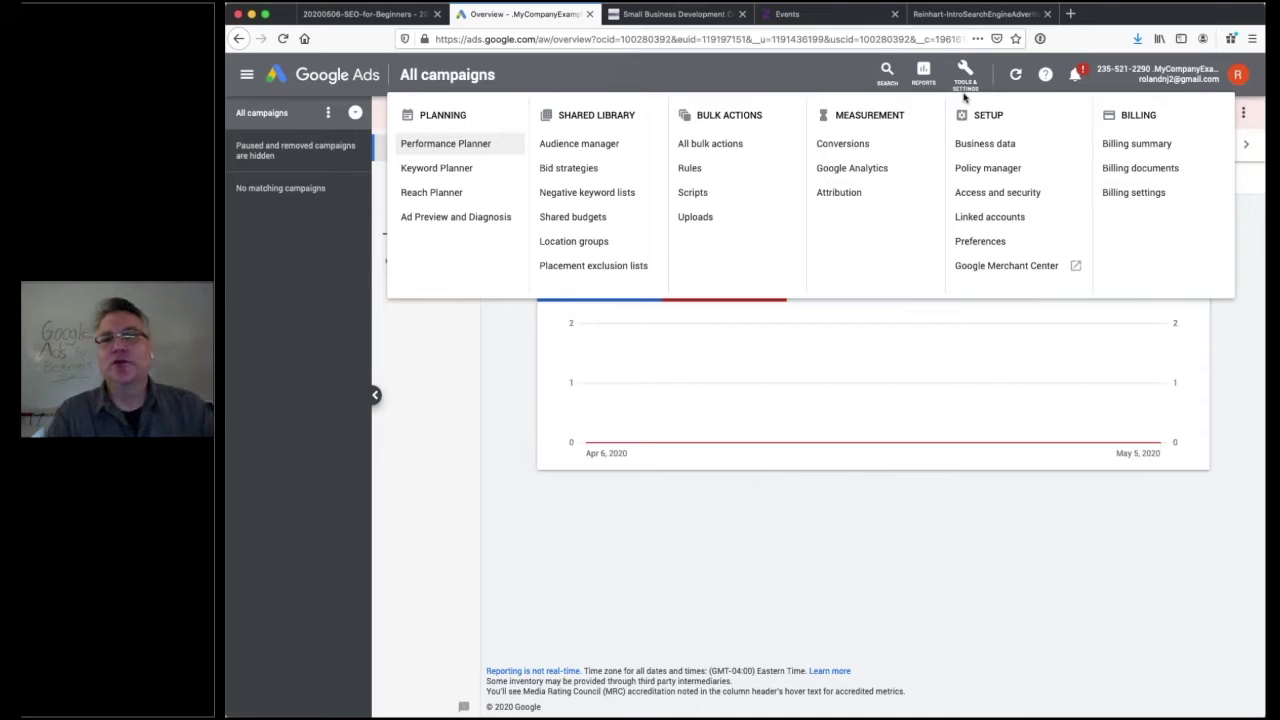
{"action": "left_click", "coordinate": [1232, 304]}
{"action": "left_click", "coordinate": [1078, 74]}
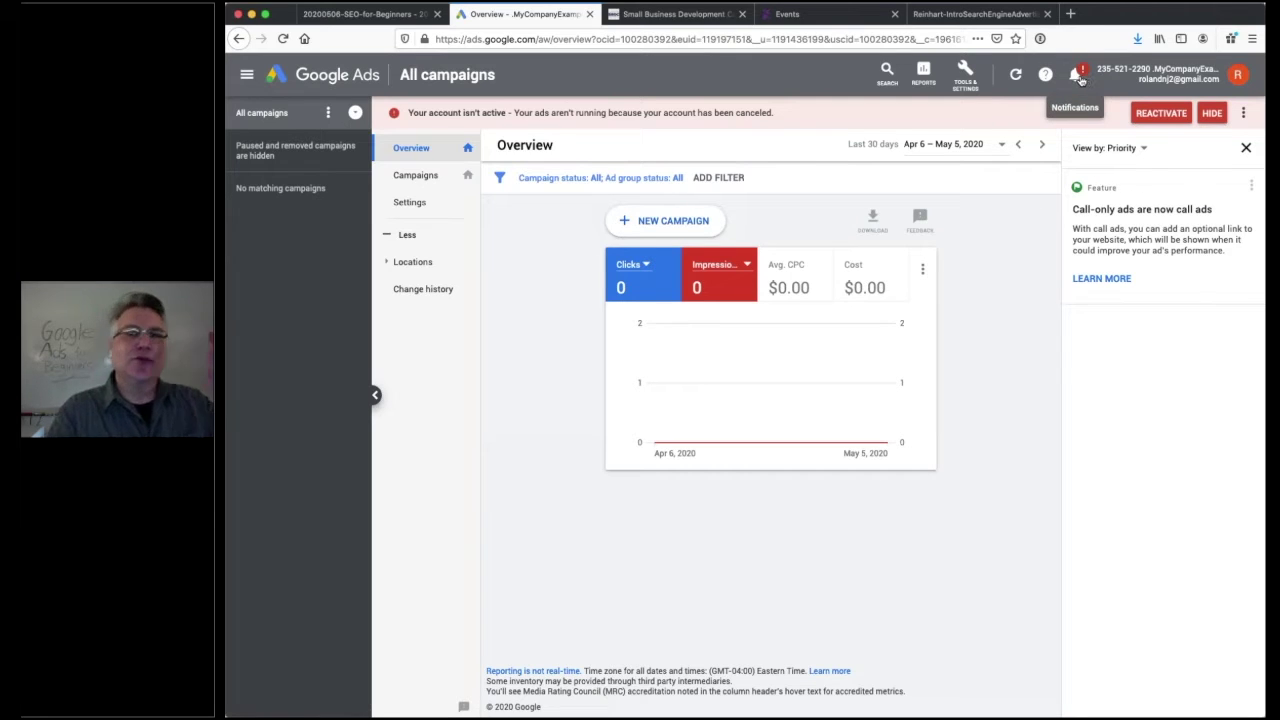
{"action": "left_click", "coordinate": [1078, 76]}
{"action": "left_click_drag", "start_coordinate": [444, 110], "coordinate": [954, 131]}
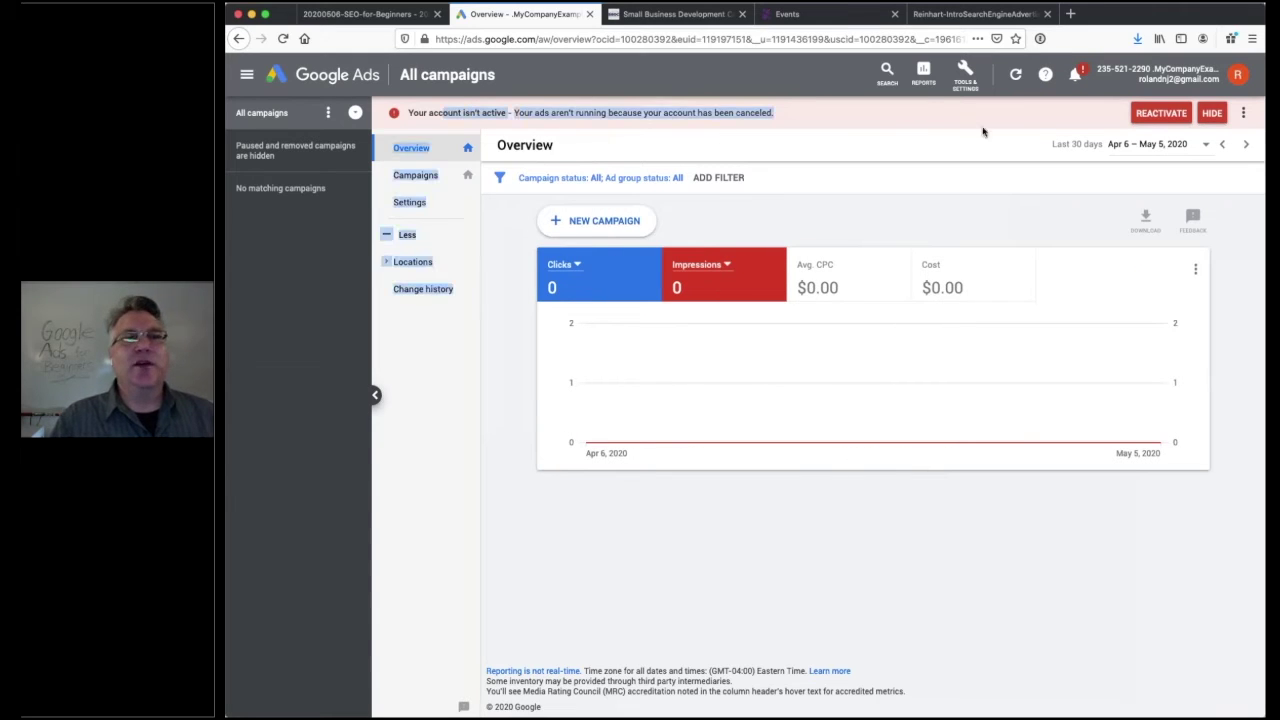
{"action": "left_click", "coordinate": [970, 118]}
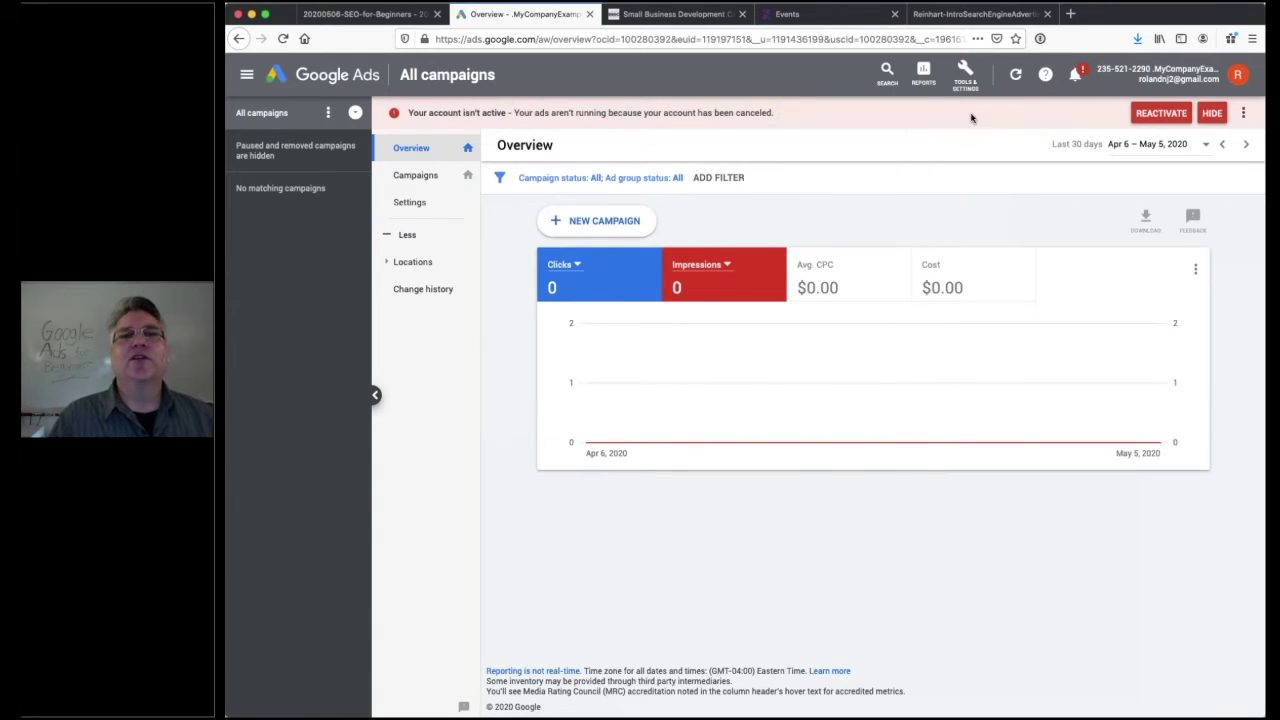
{"action": "left_click", "coordinate": [1045, 75]}
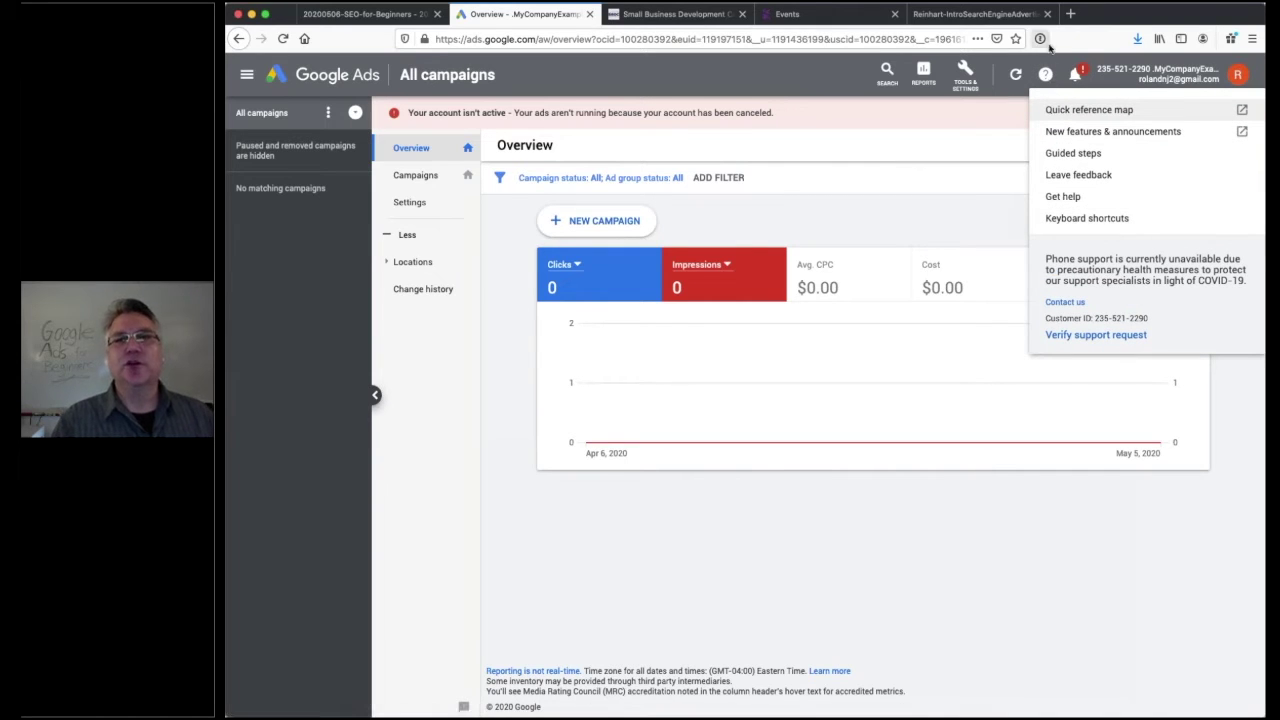
{"action": "left_click", "coordinate": [931, 129]}
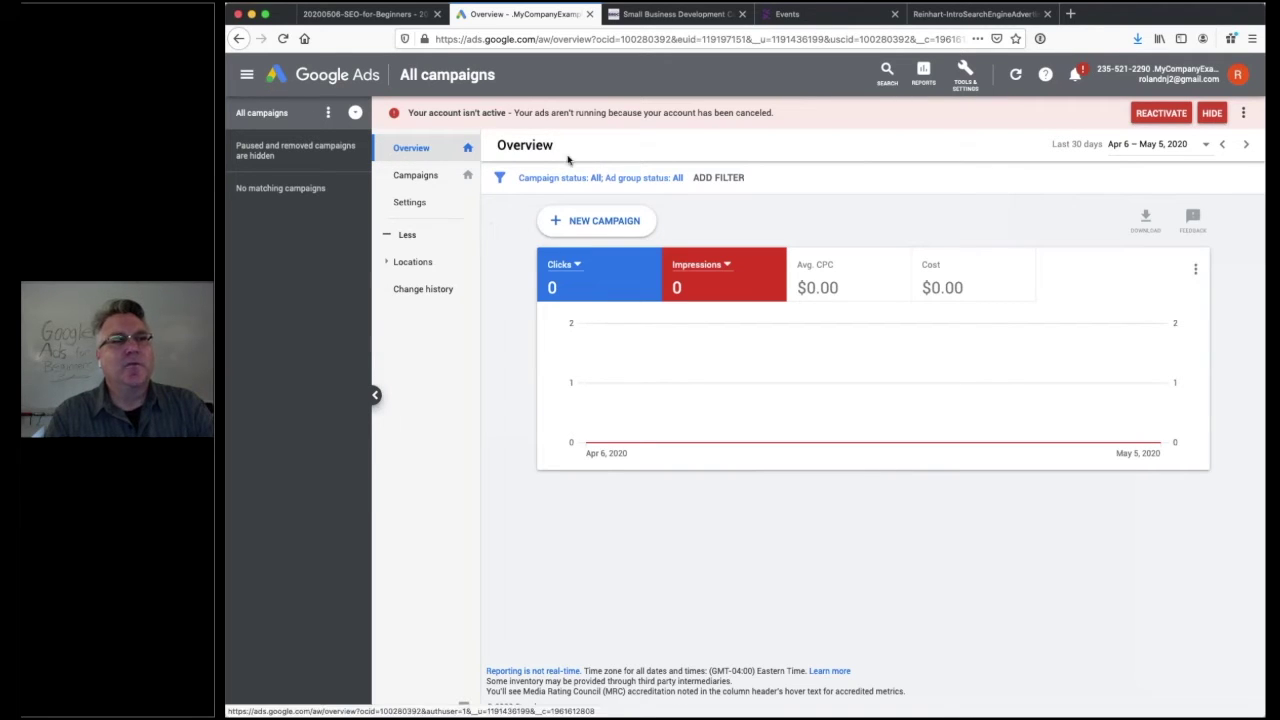
Start a new campaign and pick Leads as its goal
{"action": "left_click", "coordinate": [604, 222]}
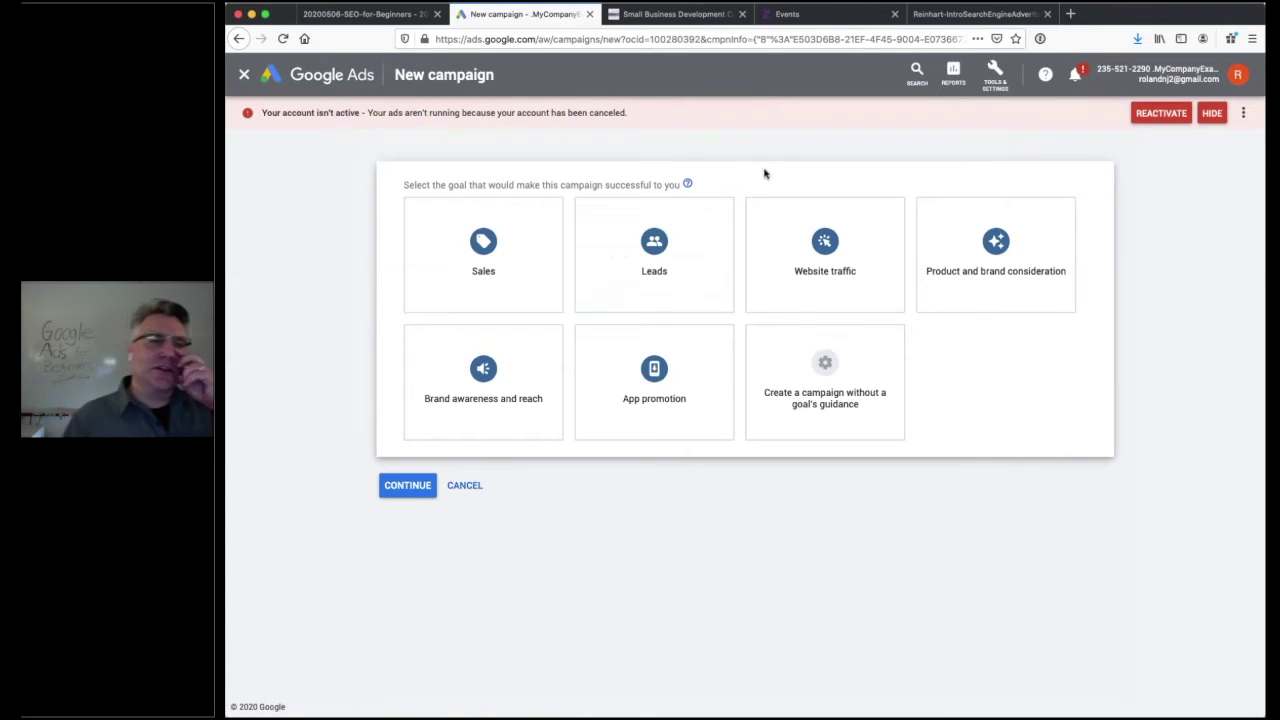
{"action": "mouse_move", "coordinate": [470, 240]}
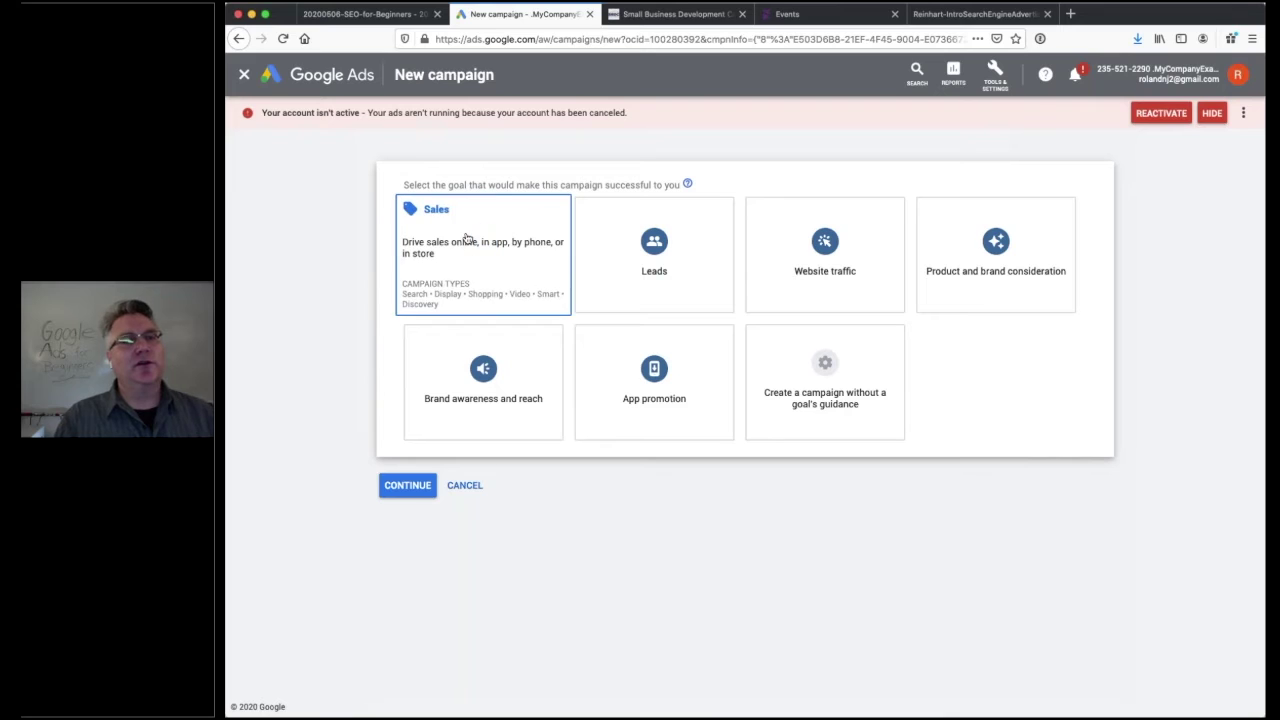
{"action": "left_click", "coordinate": [660, 294]}
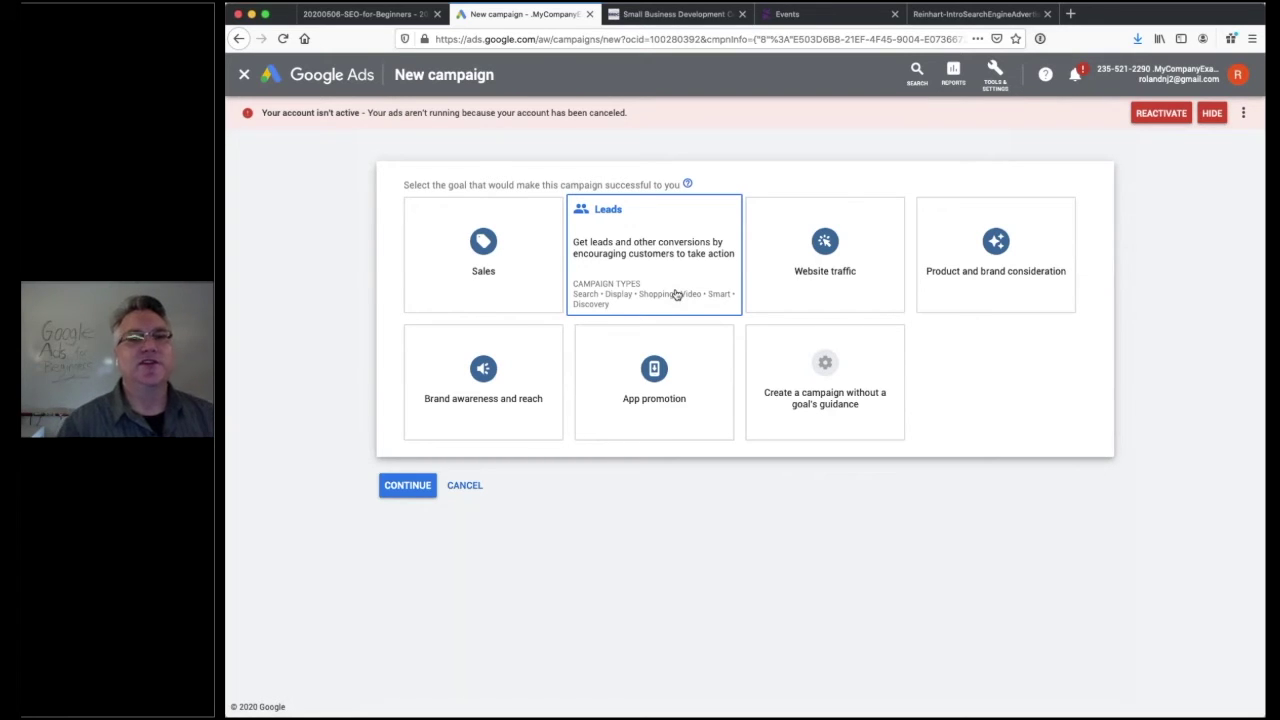
Confirm Leads as the campaign goal to reveal the campaign types
{"action": "left_click", "coordinate": [675, 290]}
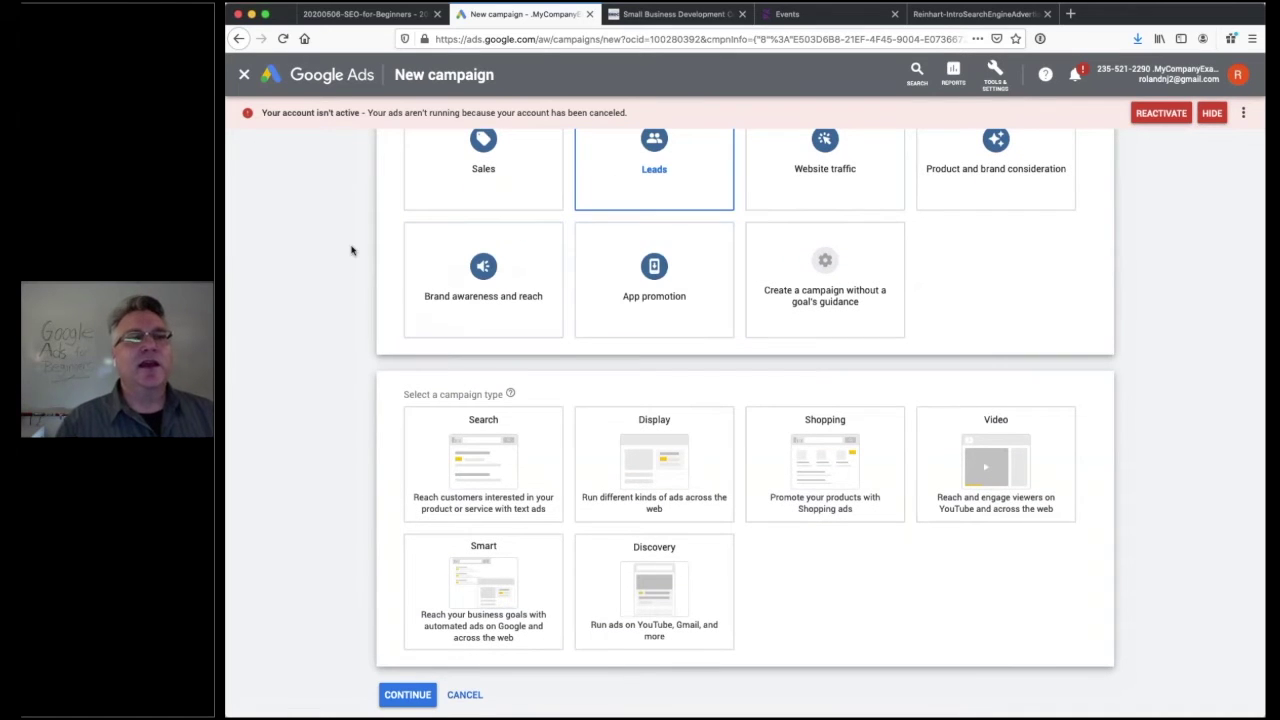
{"action": "scroll", "coordinate": [351, 249], "scroll_direction": "up", "scroll_amount": 1}
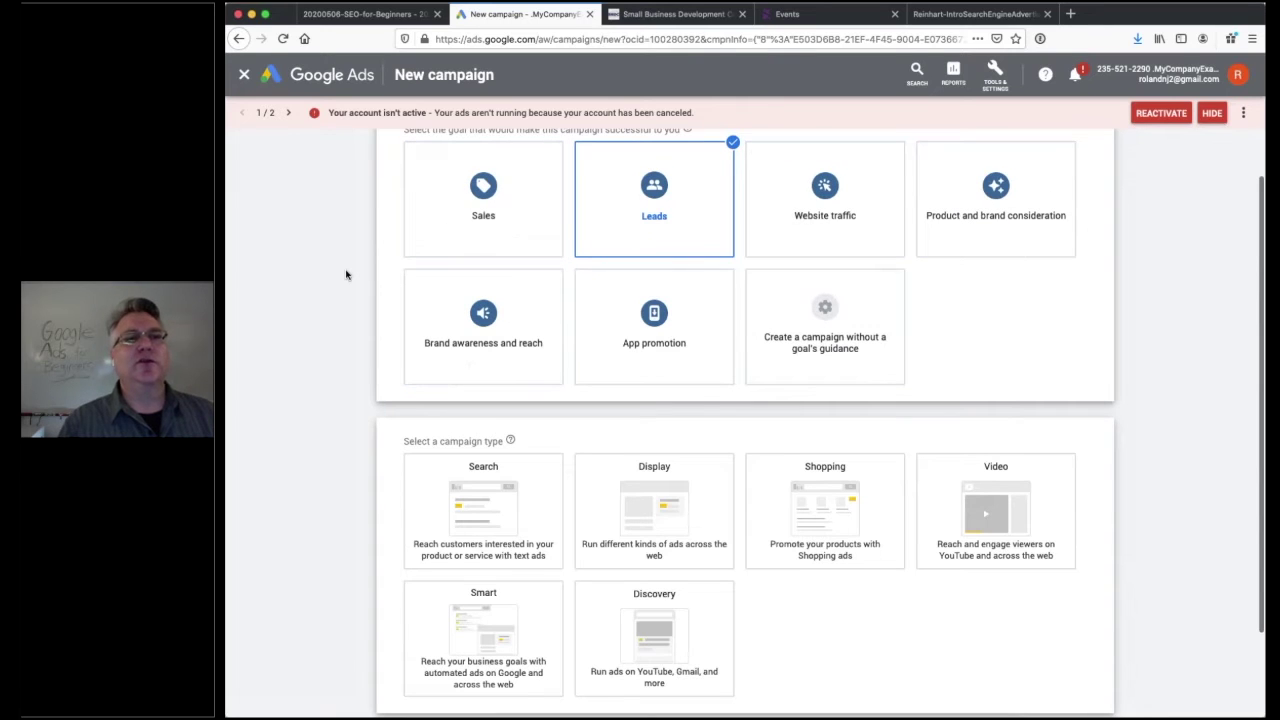
{"action": "scroll", "coordinate": [346, 274], "scroll_direction": "up", "scroll_amount": 1}
{"action": "scroll", "coordinate": [346, 274], "scroll_direction": "down", "scroll_amount": 3}
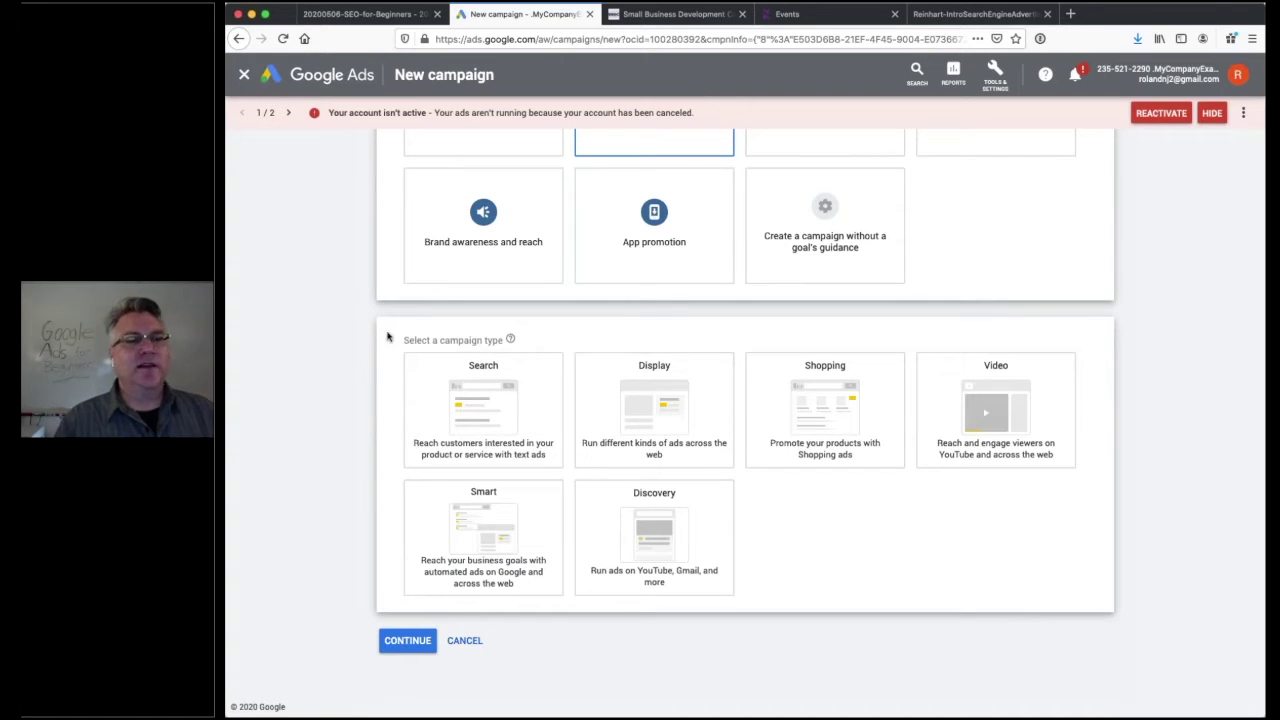
Choose Search as the campaign type and review the reach-goal options
{"action": "left_click", "coordinate": [506, 401]}
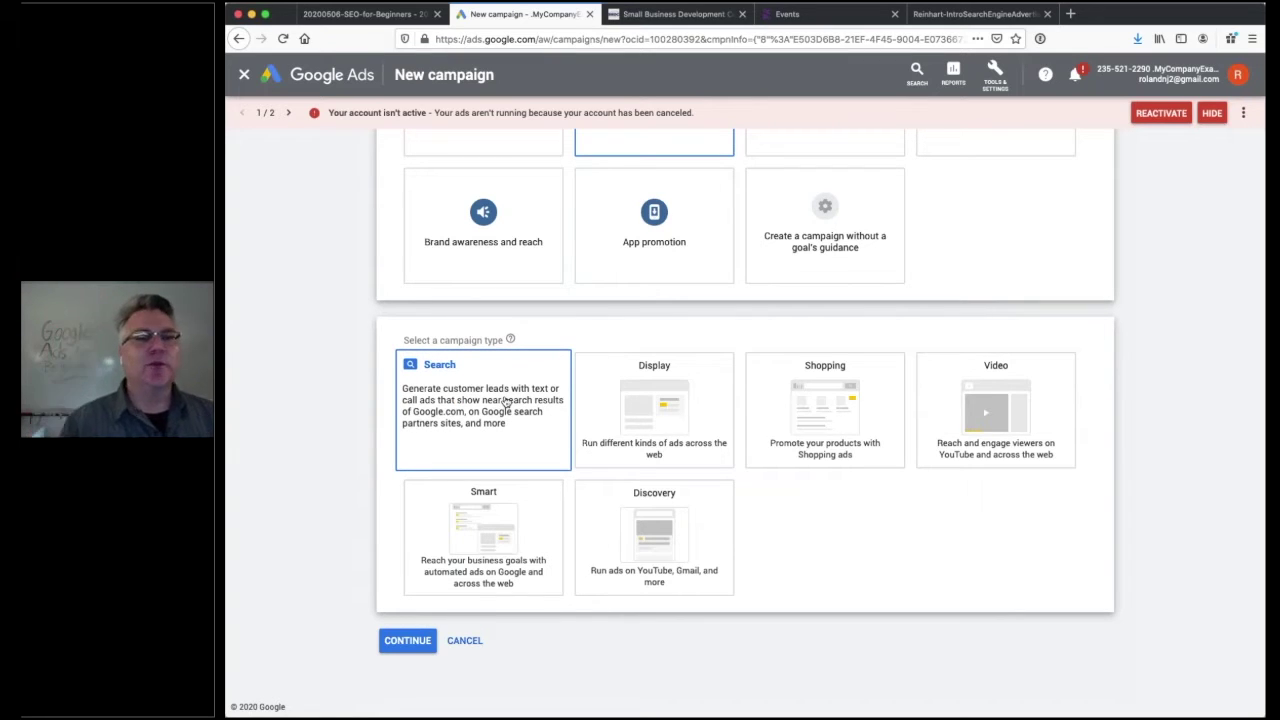
{"action": "left_click", "coordinate": [506, 401]}
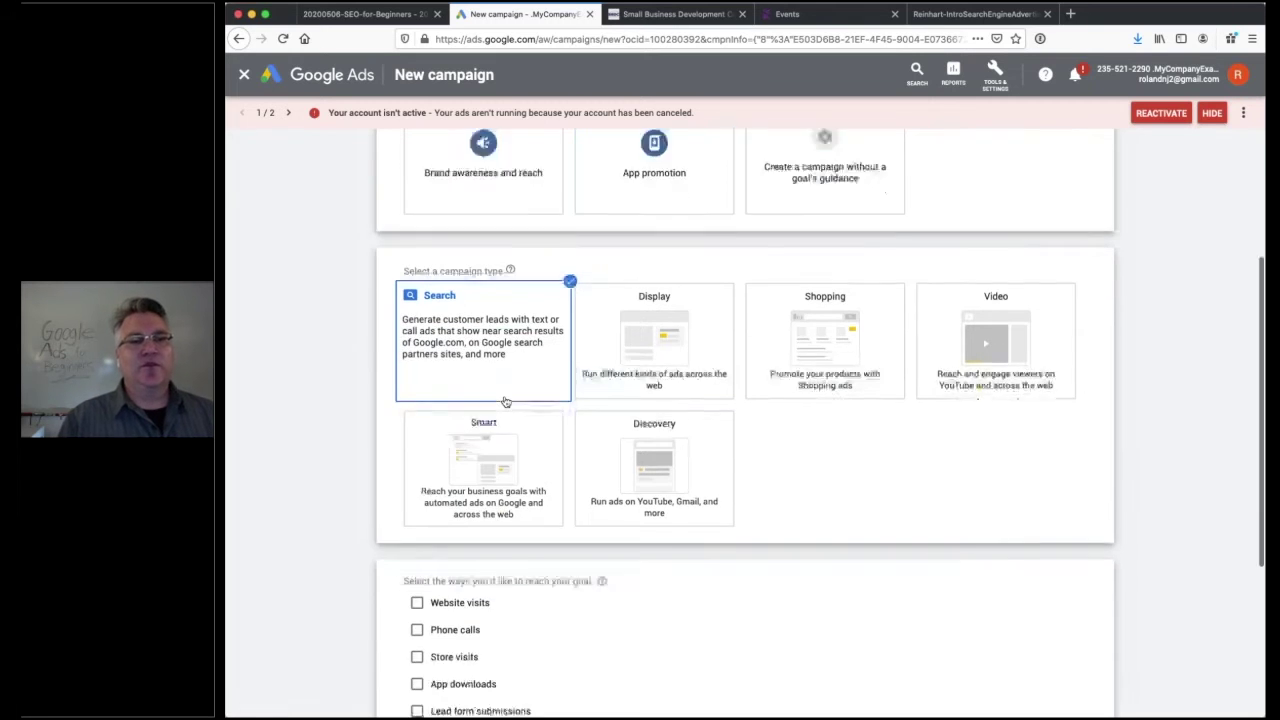
{"action": "scroll", "coordinate": [504, 400], "scroll_direction": "down", "scroll_amount": 2}
{"action": "scroll", "coordinate": [709, 487], "scroll_direction": "down", "scroll_amount": 1}
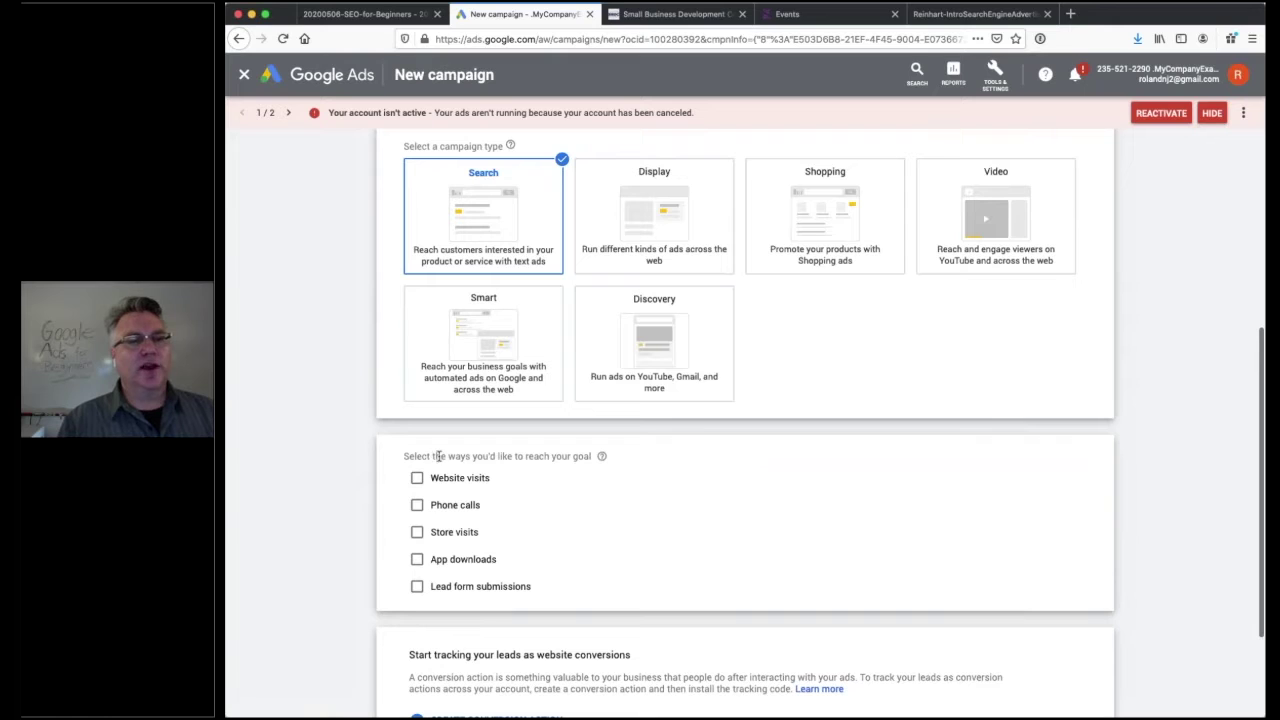
{"action": "left_click_drag", "start_coordinate": [438, 456], "coordinate": [597, 466]}
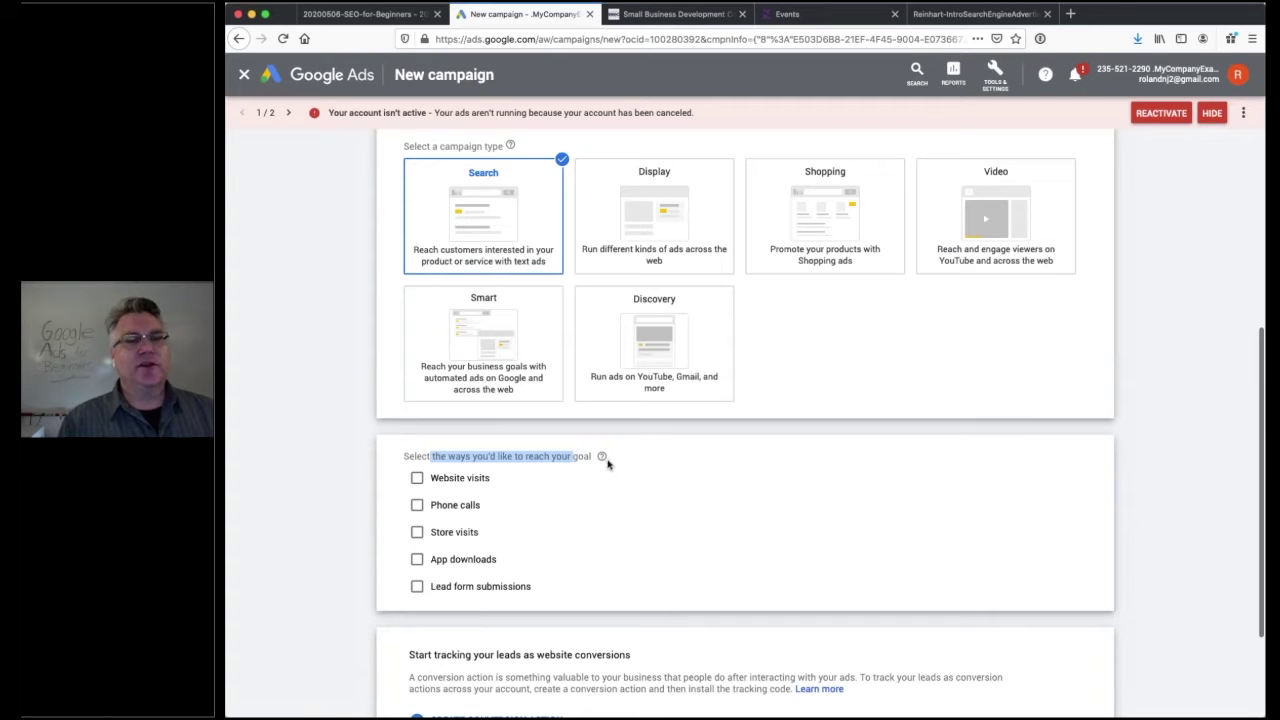
{"action": "mouse_move", "coordinate": [603, 457]}
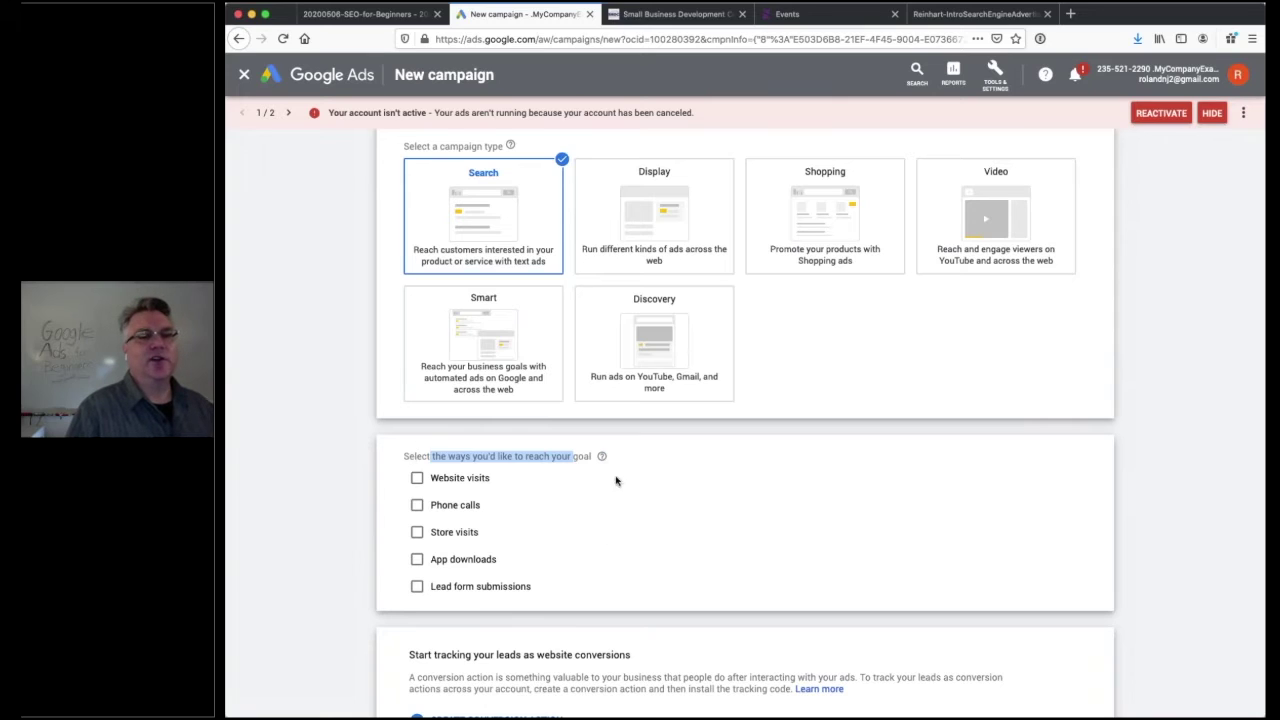
{"action": "left_click", "coordinate": [614, 480]}
{"action": "mouse_move", "coordinate": [603, 462]}
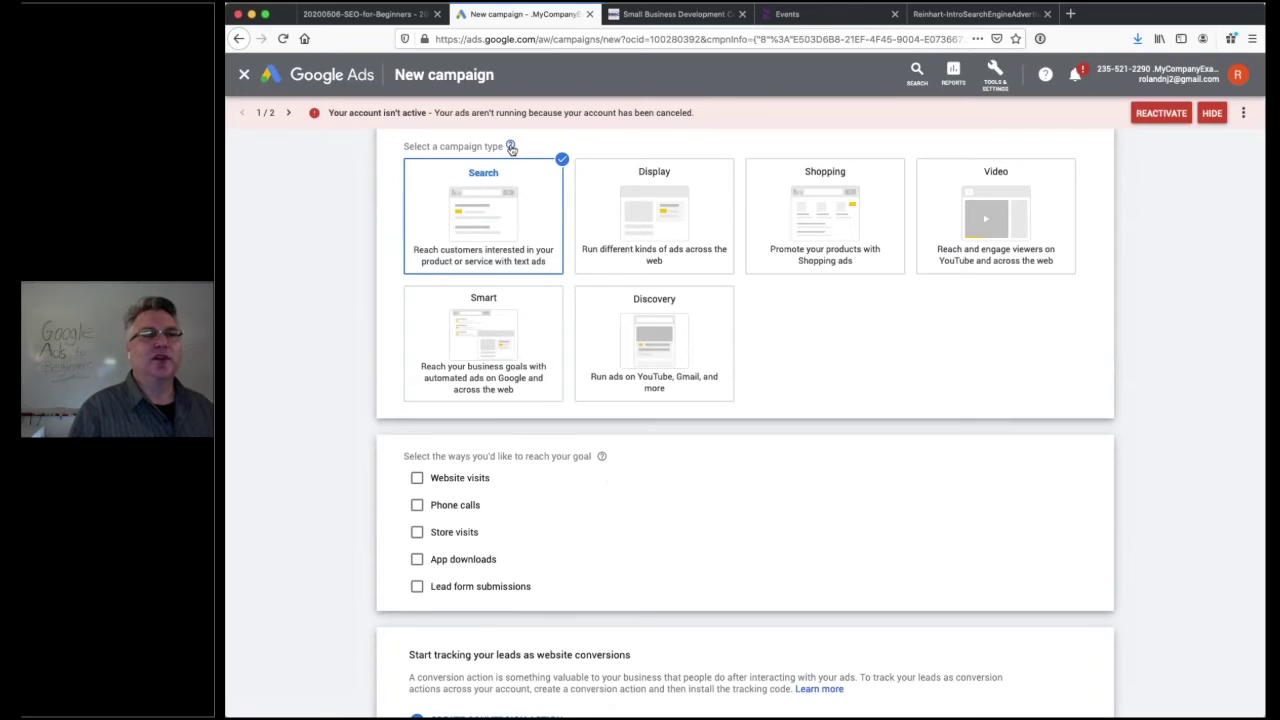
{"action": "mouse_move", "coordinate": [511, 148]}
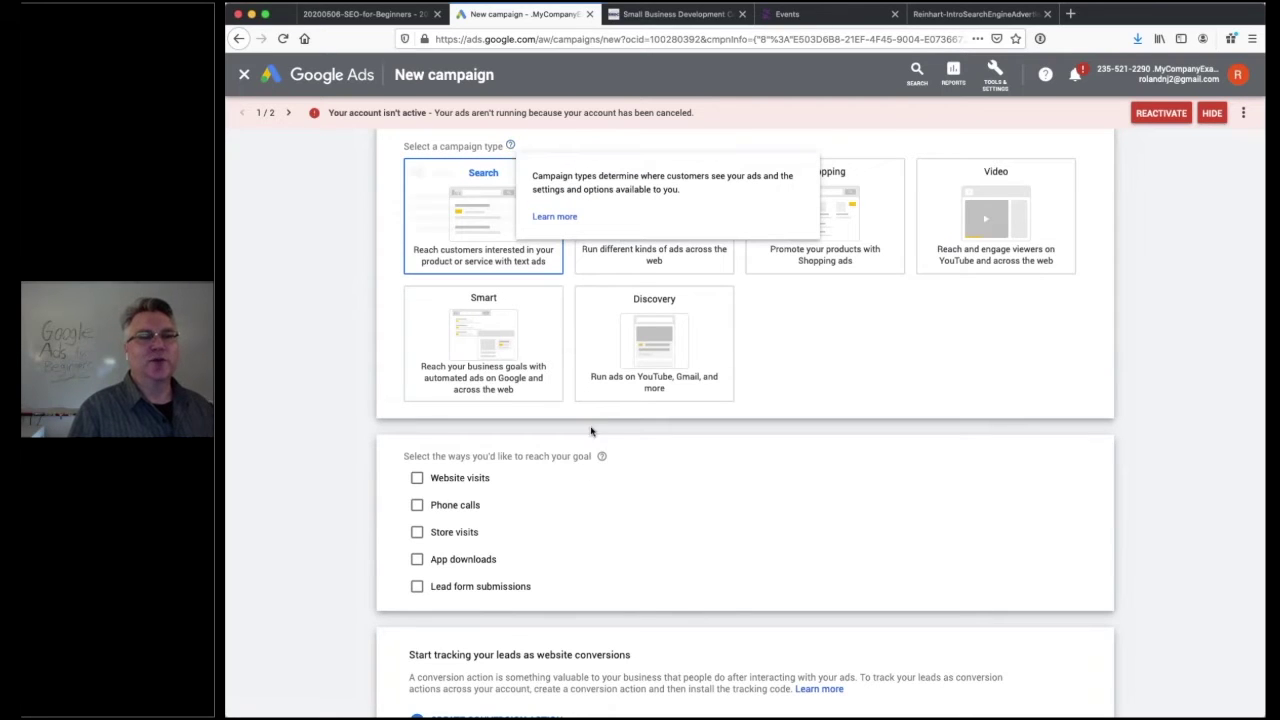
Choose Website visits and enter reinhartmarketing.com as the business website
{"action": "left_click", "coordinate": [478, 488]}
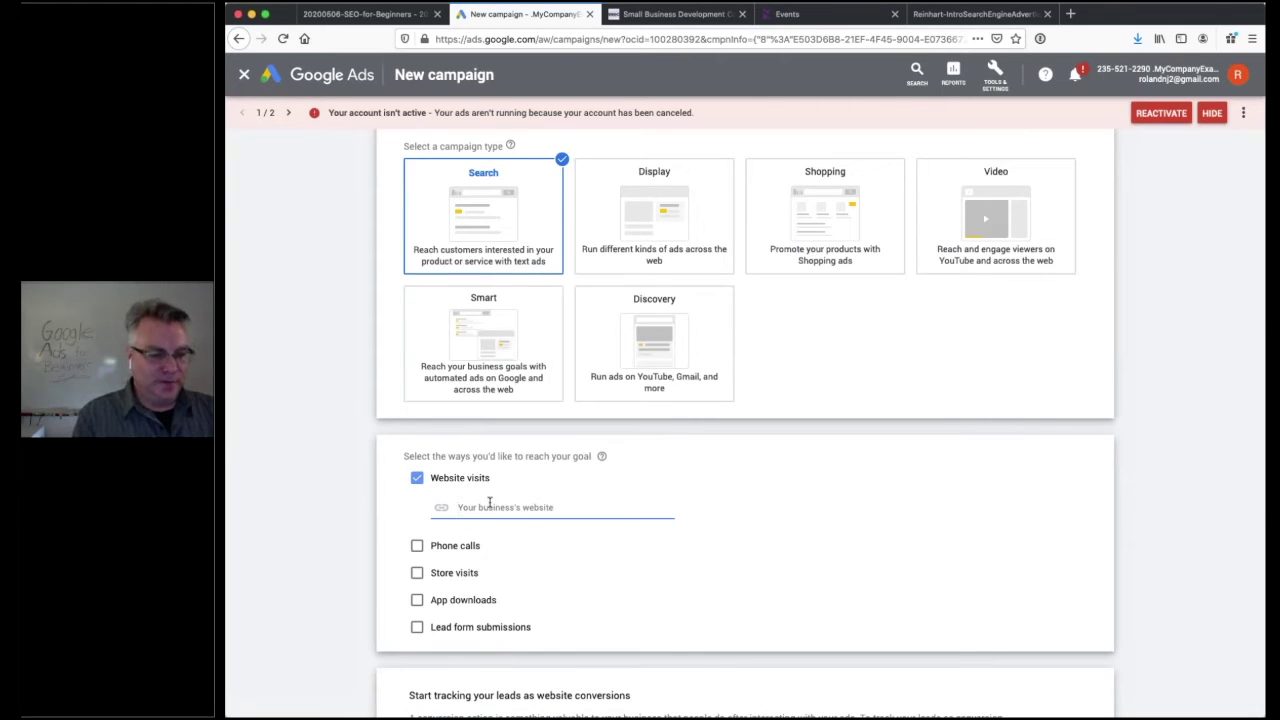
{"action": "key", "text": "super+Tab"}
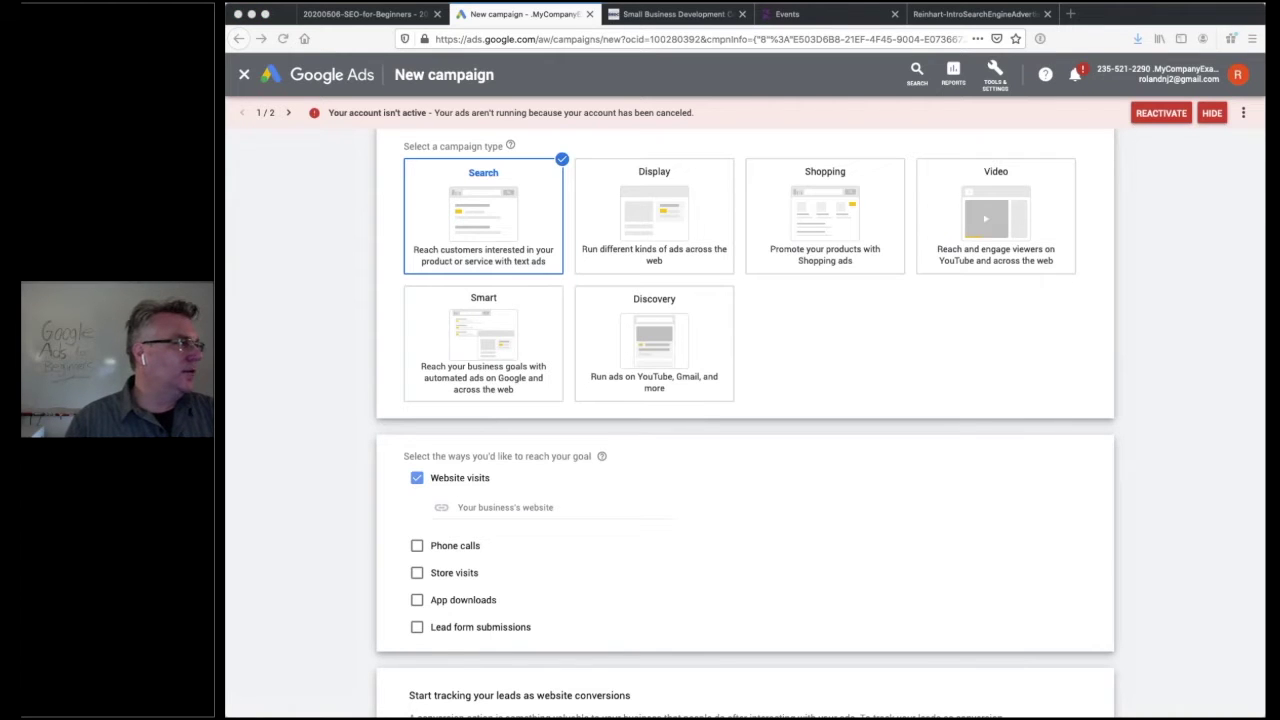
{"action": "left_click", "coordinate": [474, 510]}
{"action": "left_click", "coordinate": [370, 500]}
Proceed to the Search campaign settings page
{"action": "scroll", "coordinate": [337, 489], "scroll_direction": "down", "scroll_amount": 3}
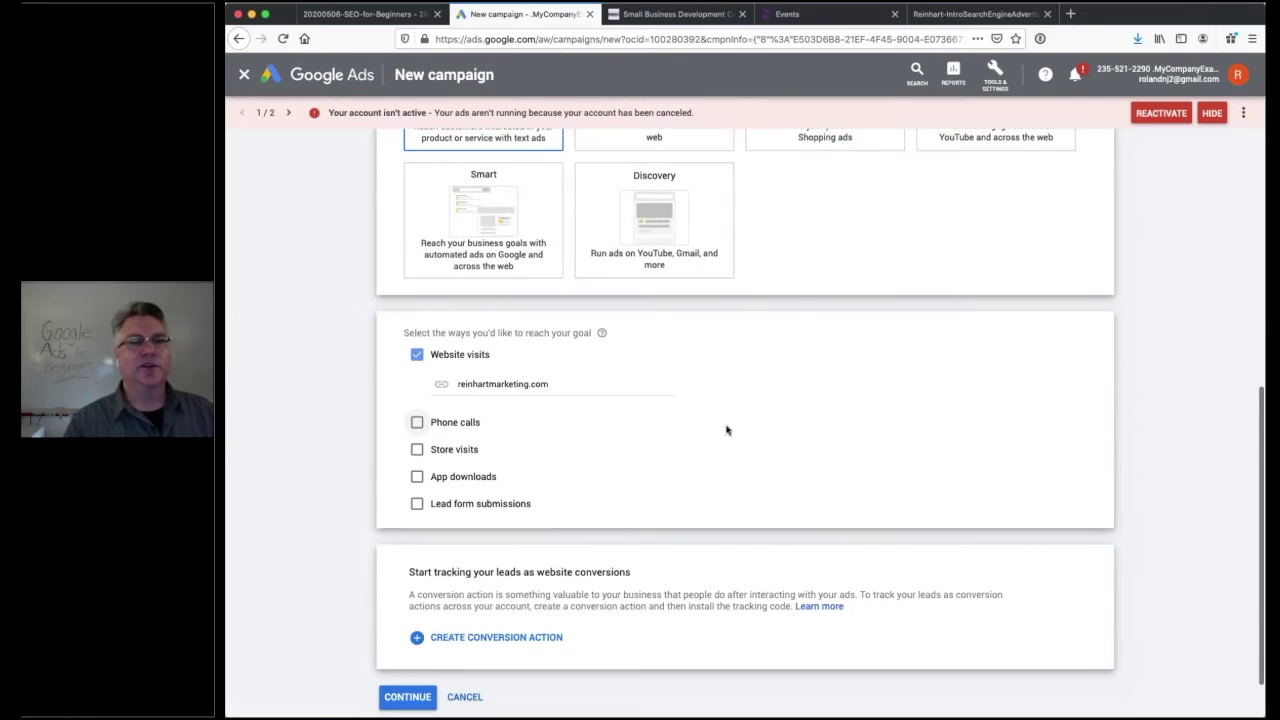
{"action": "scroll", "coordinate": [732, 408], "scroll_direction": "up", "scroll_amount": 8}
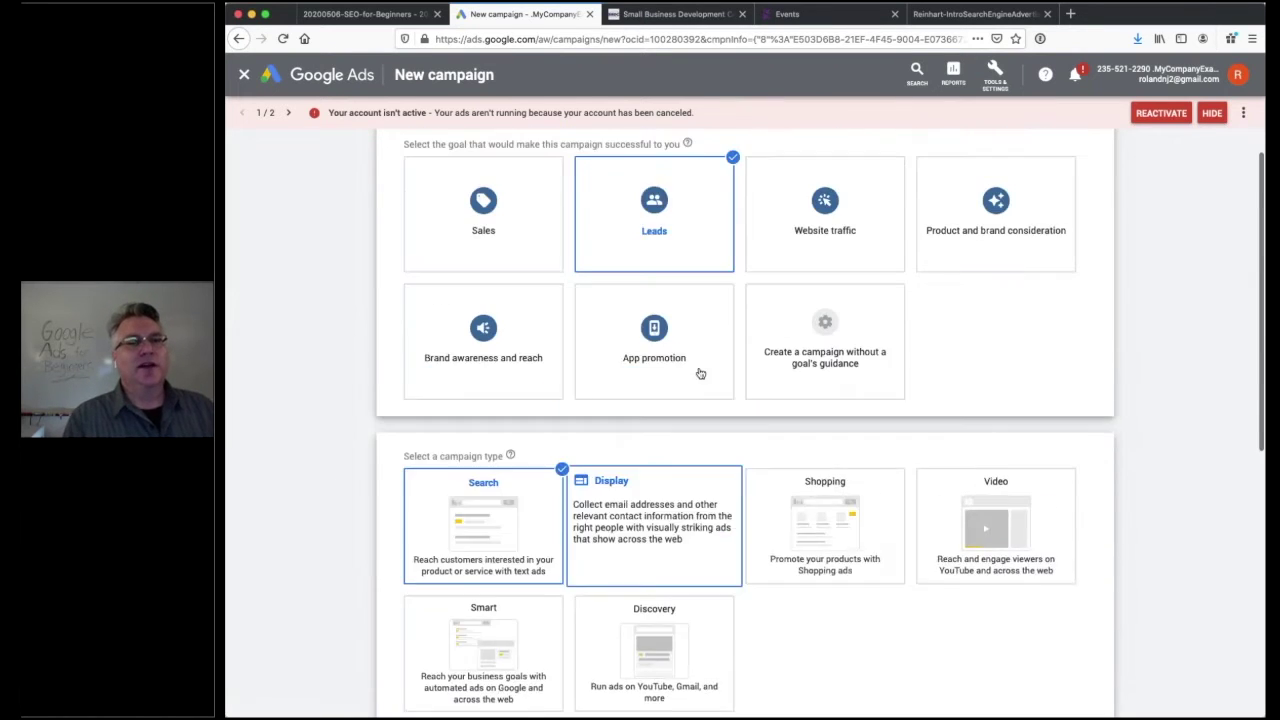
{"action": "scroll", "coordinate": [529, 323], "scroll_direction": "down", "scroll_amount": 6}
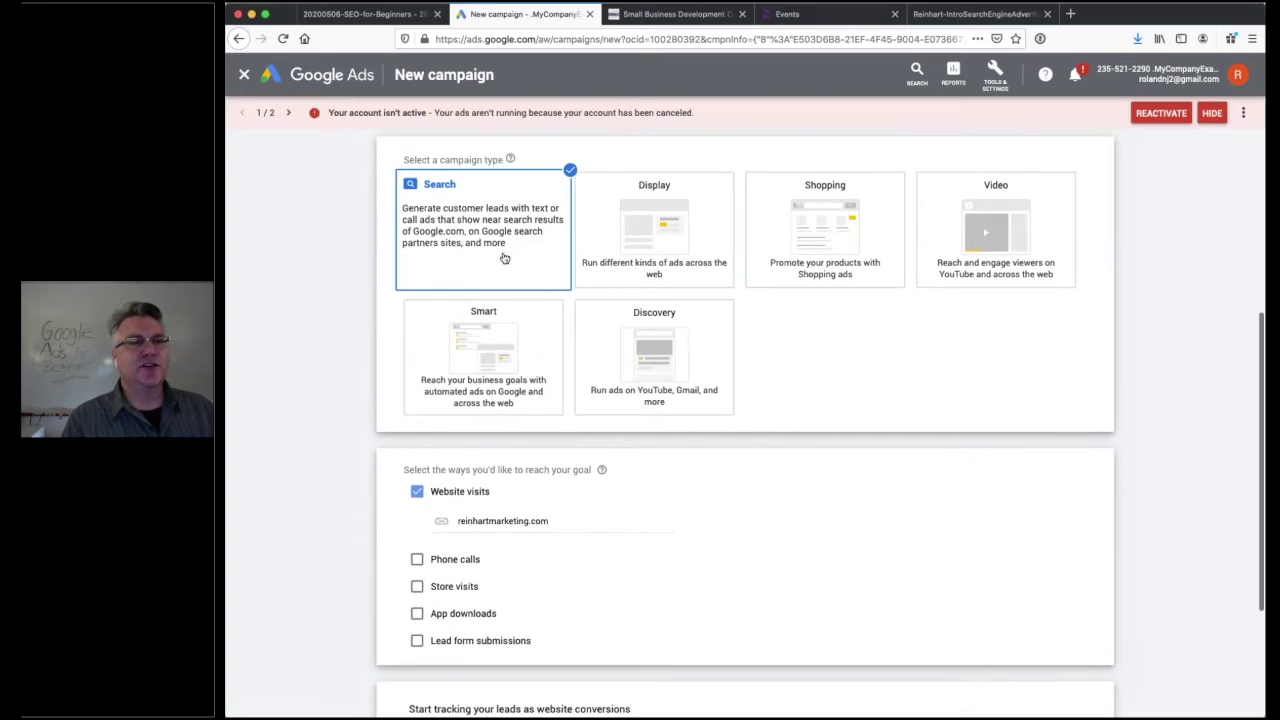
{"action": "scroll", "coordinate": [681, 479], "scroll_direction": "down", "scroll_amount": 1}
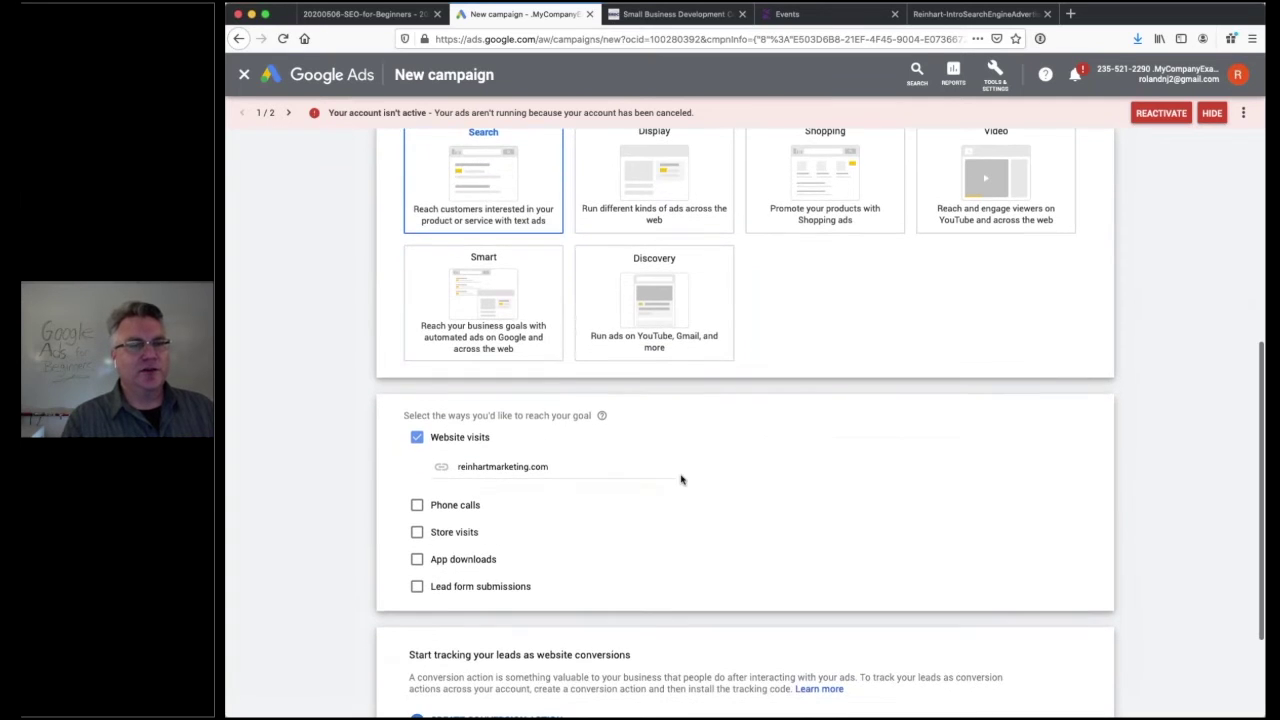
{"action": "scroll", "coordinate": [534, 508], "scroll_direction": "down", "scroll_amount": 3}
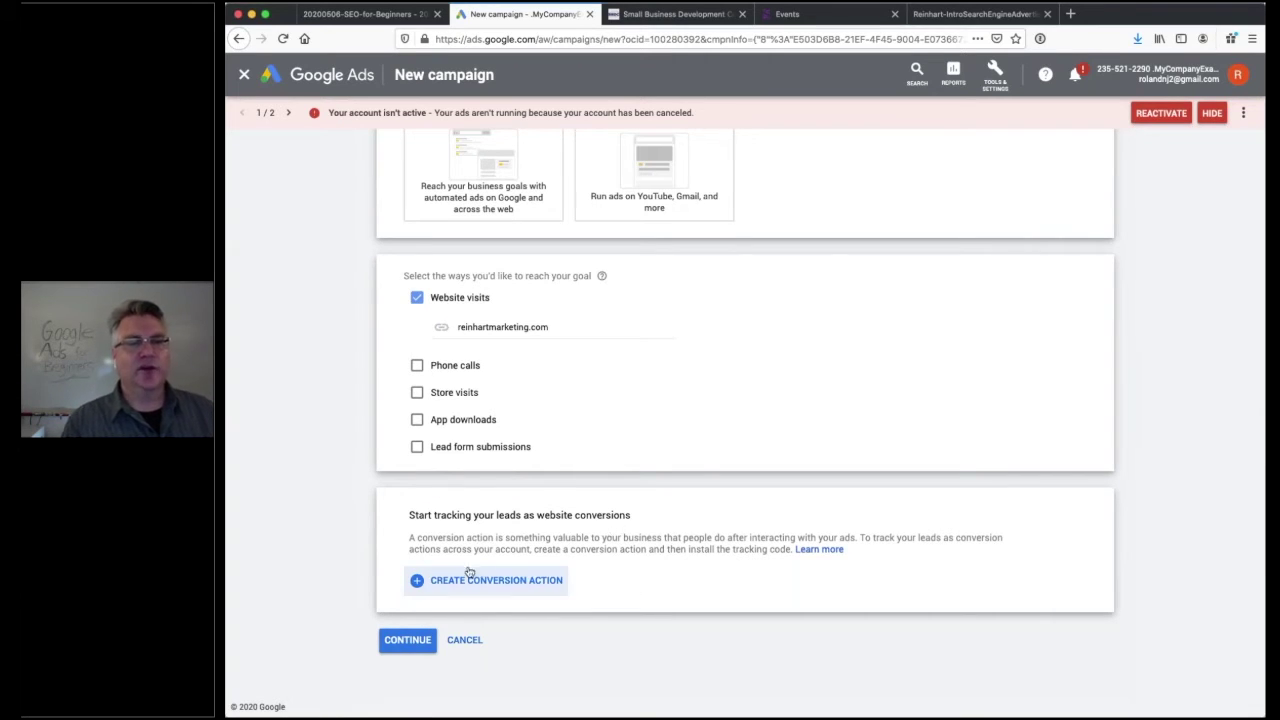
{"action": "left_click", "coordinate": [409, 640]}
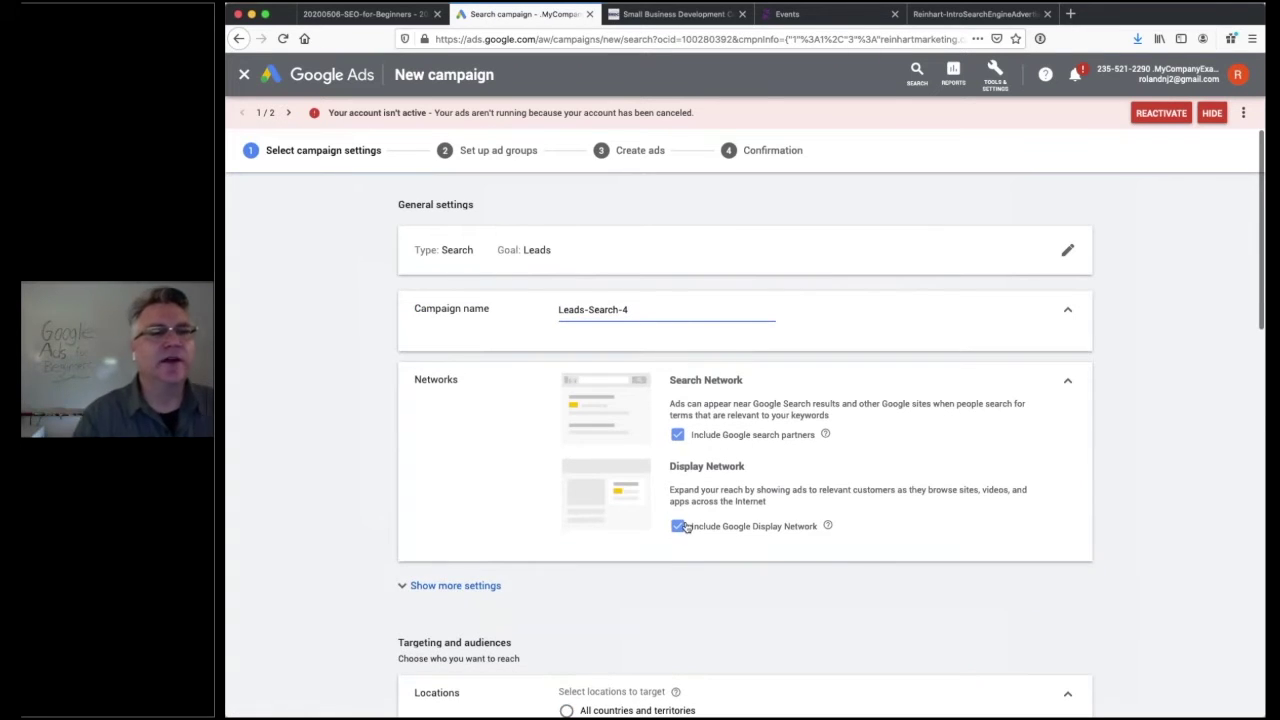
Rename the campaign 'Search Only' and exclude the Google Display Network
{"action": "triple_click", "coordinate": [656, 311]}
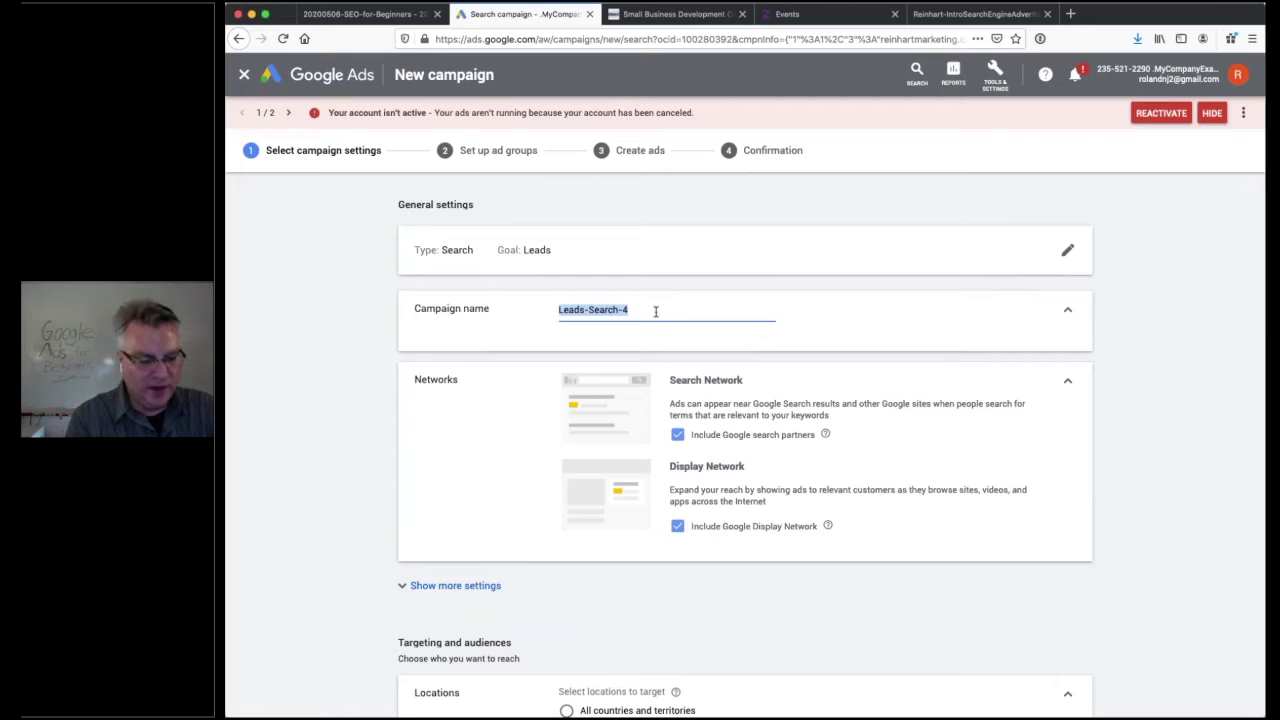
{"action": "type", "text": "Search"}
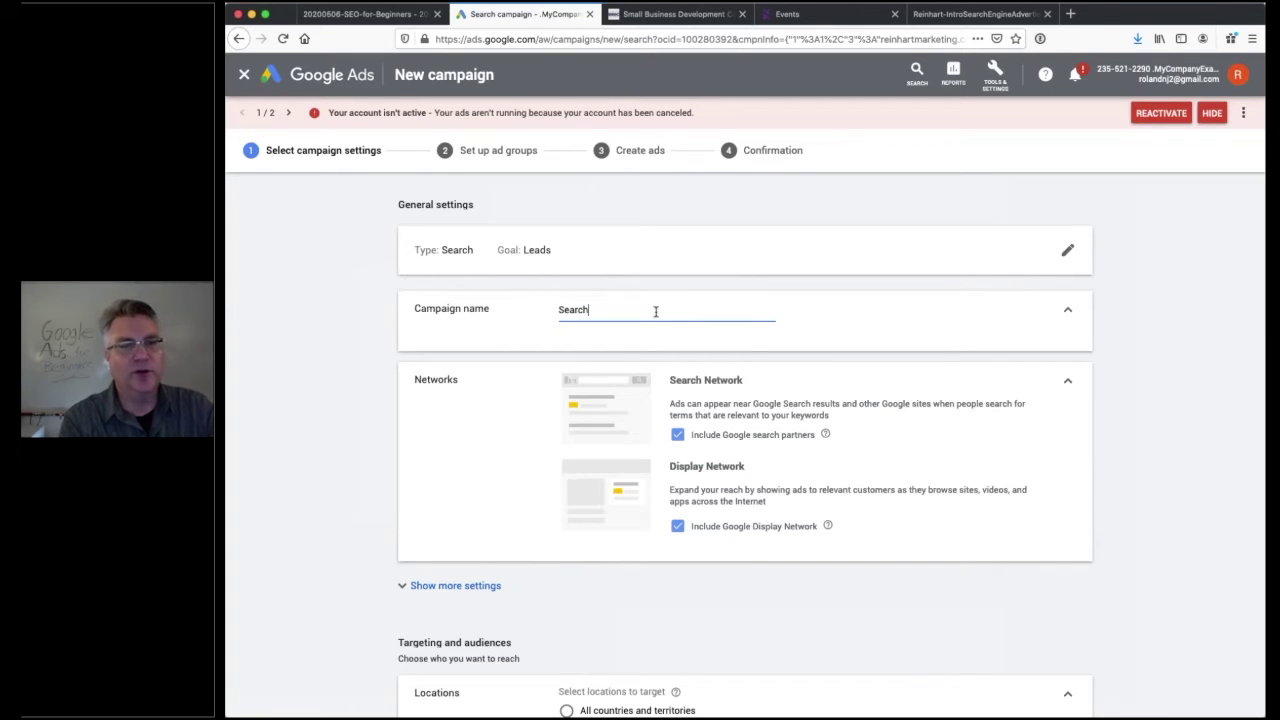
{"action": "type", "text": " Only"}
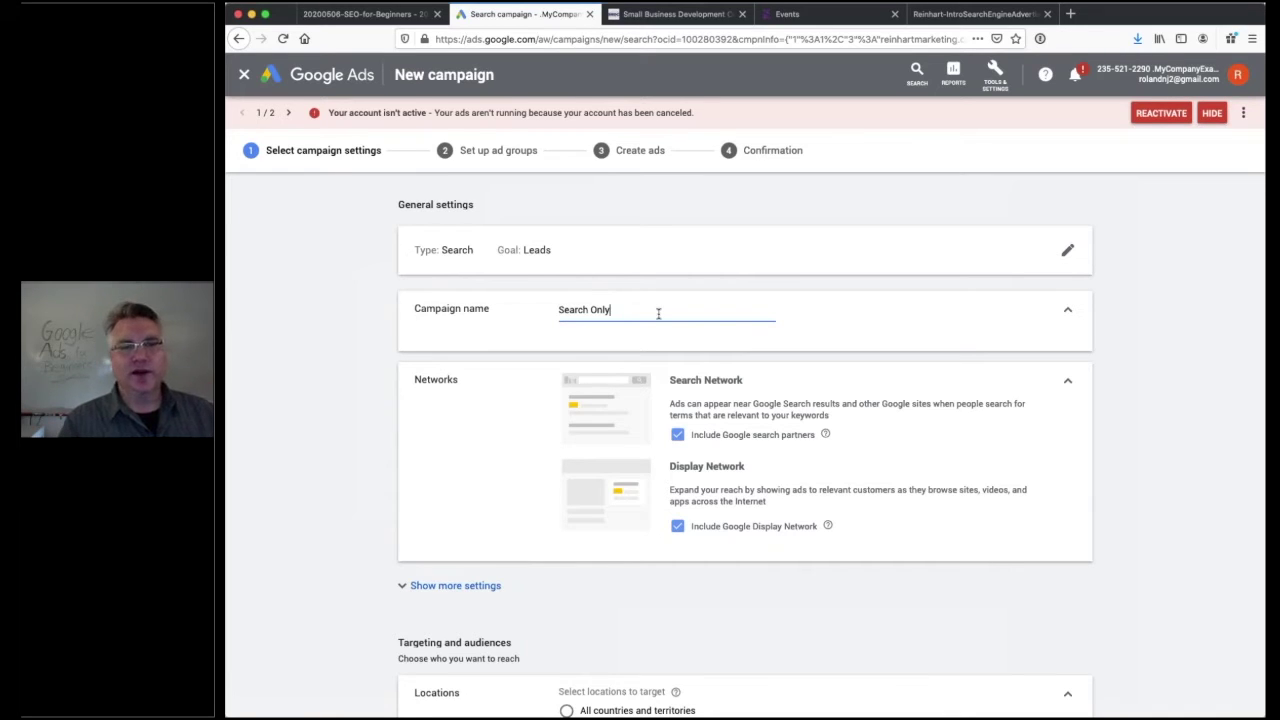
{"action": "double_click", "coordinate": [427, 378]}
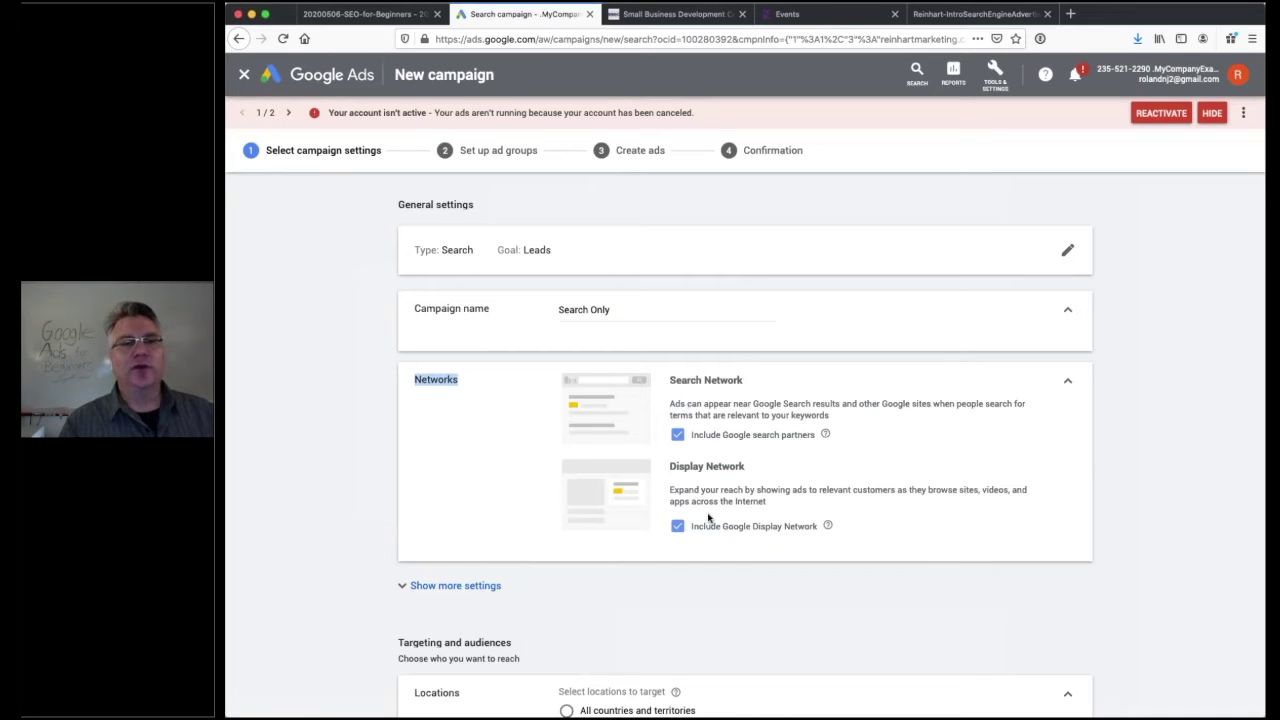
{"action": "left_click", "coordinate": [677, 533]}
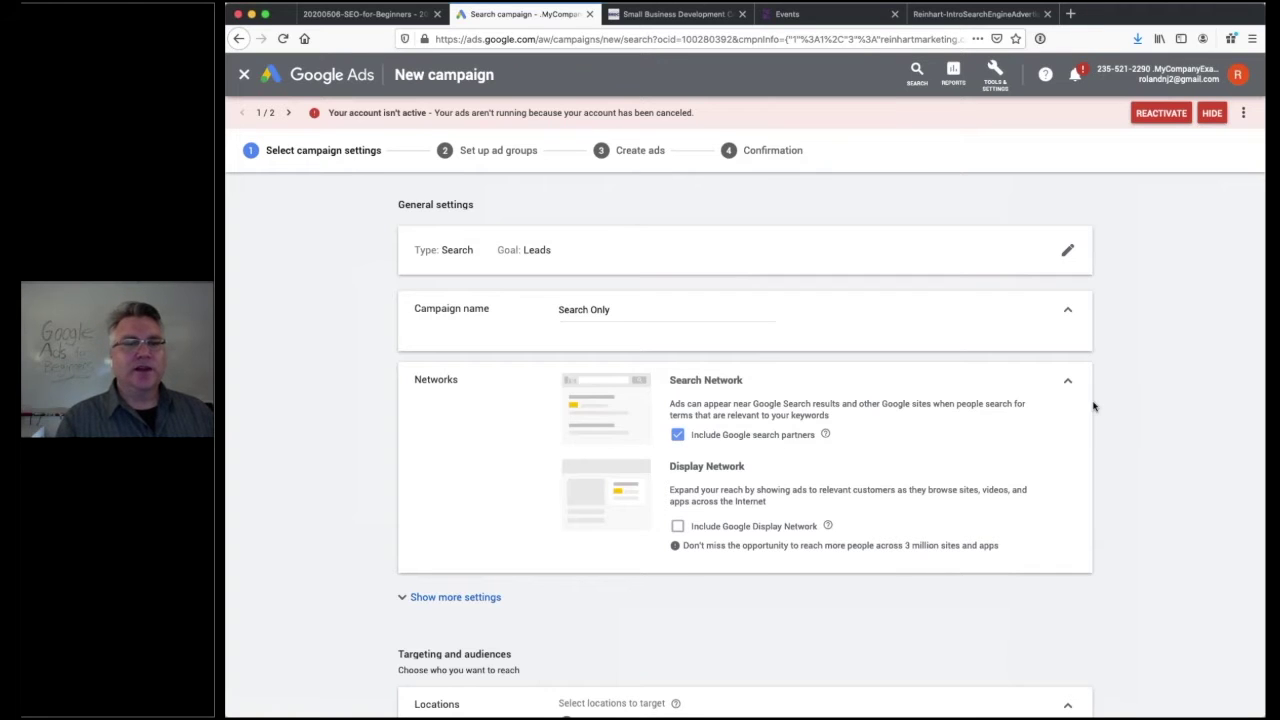
Expand and then collapse the additional campaign settings
{"action": "scroll", "coordinate": [1093, 406], "scroll_direction": "down", "scroll_amount": 2}
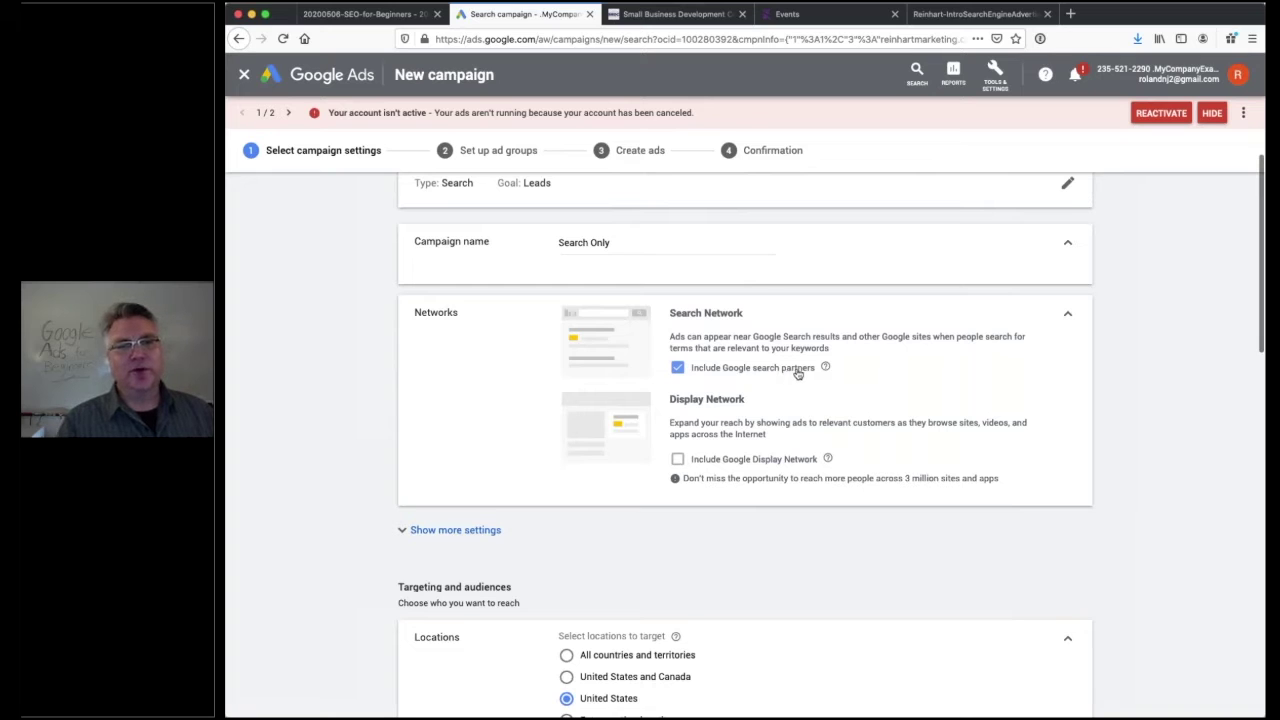
{"action": "scroll", "coordinate": [800, 385], "scroll_direction": "down", "scroll_amount": 5}
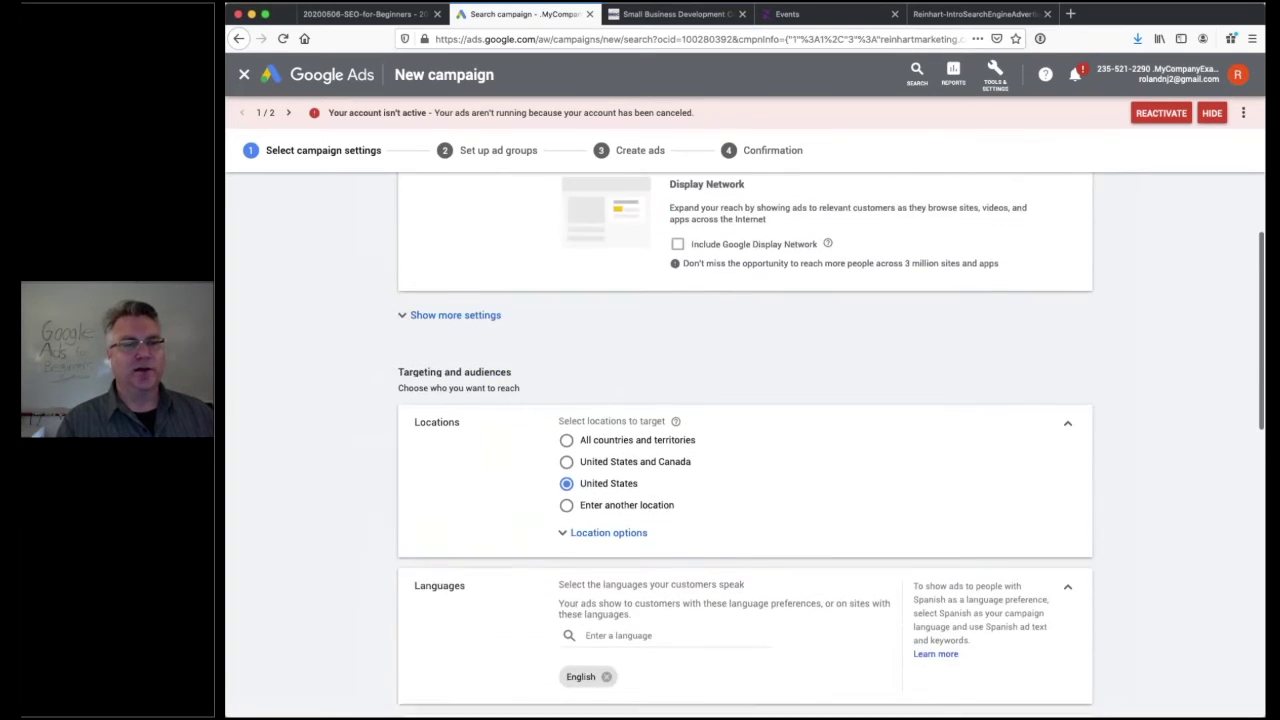
{"action": "scroll", "coordinate": [517, 332], "scroll_direction": "down", "scroll_amount": 1}
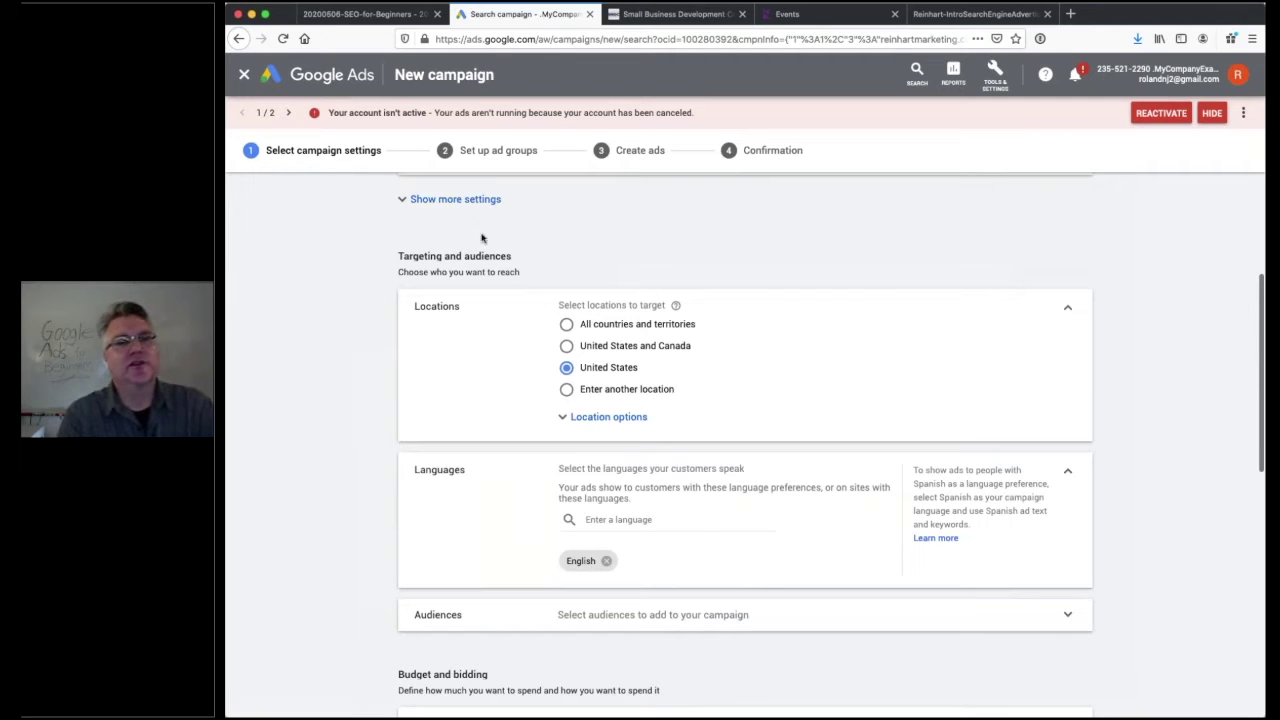
{"action": "left_click", "coordinate": [445, 199]}
{"action": "scroll", "coordinate": [361, 272], "scroll_direction": "up", "scroll_amount": 2}
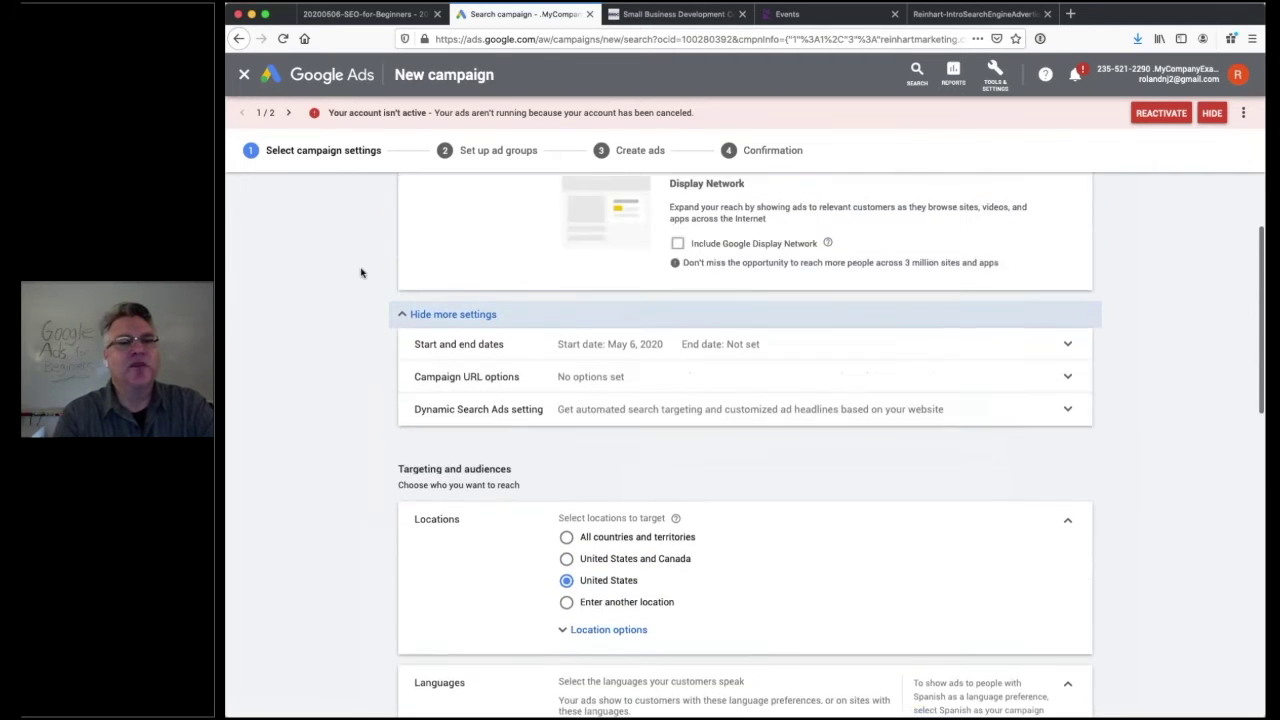
{"action": "scroll", "coordinate": [375, 292], "scroll_direction": "down", "scroll_amount": 1}
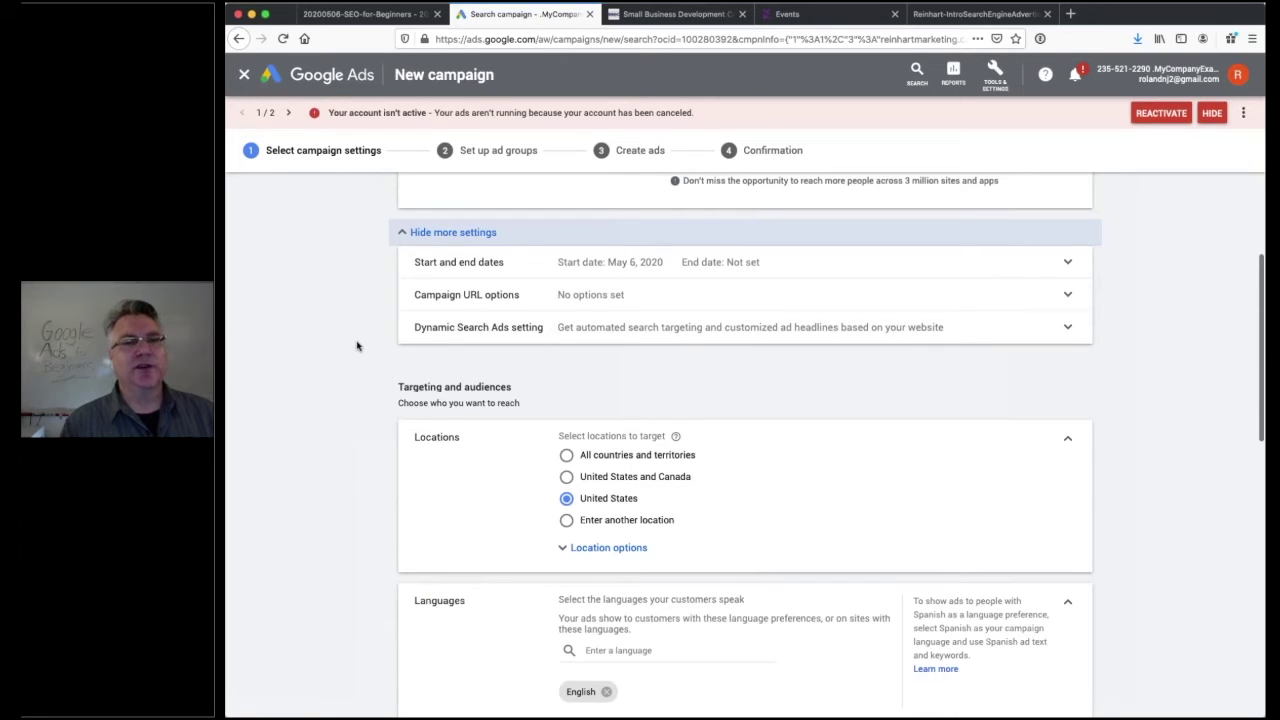
{"action": "left_click", "coordinate": [401, 233]}
{"action": "scroll", "coordinate": [389, 299], "scroll_direction": "down", "scroll_amount": 1}
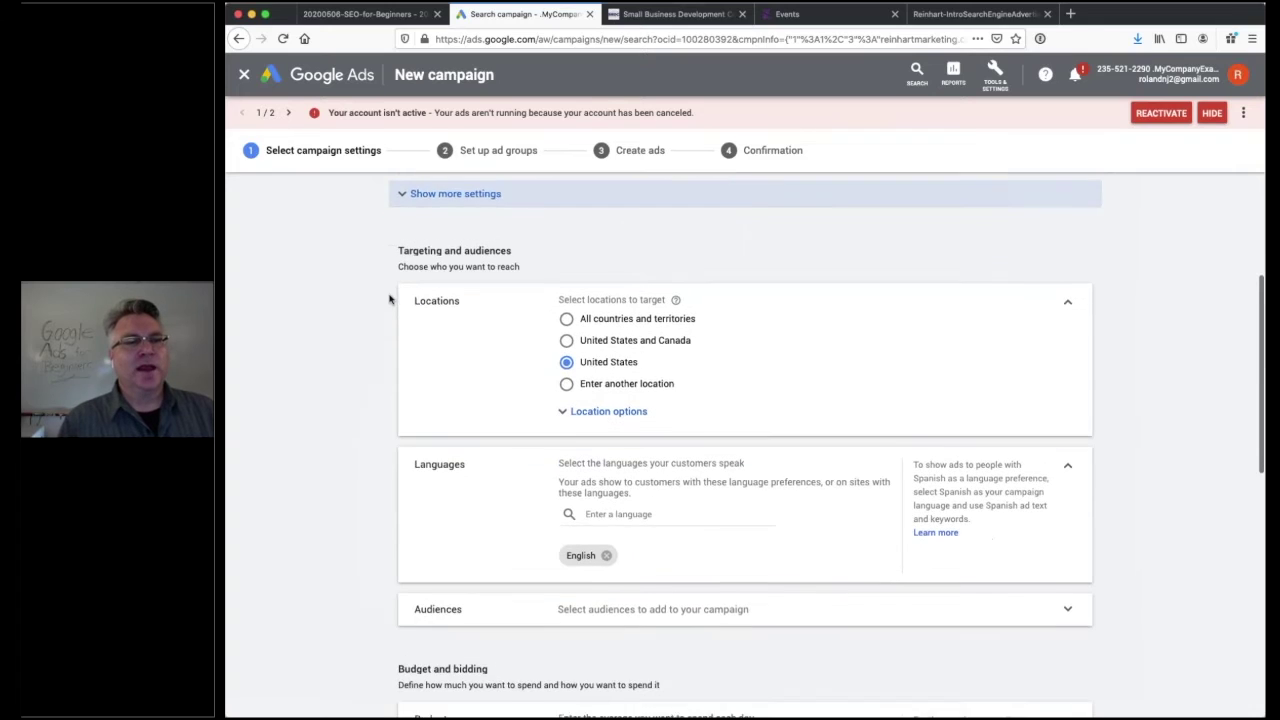
{"action": "scroll", "coordinate": [389, 299], "scroll_direction": "down", "scroll_amount": 1}
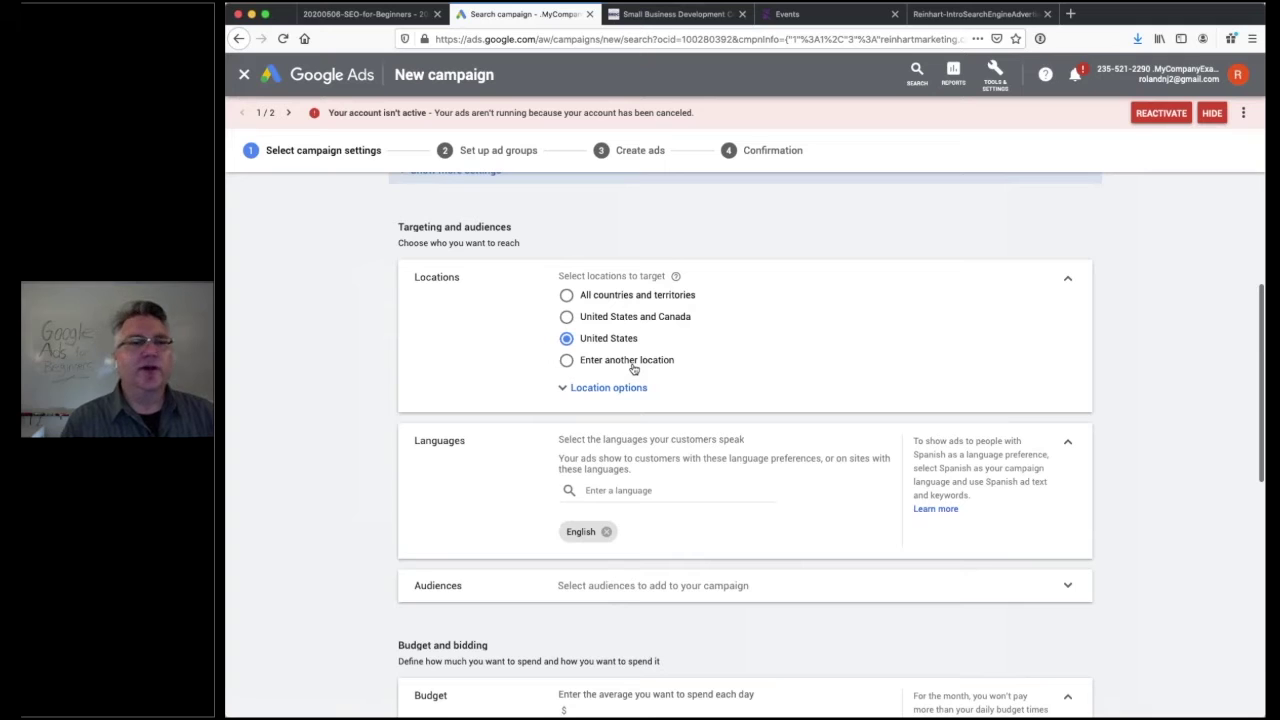
Choose another location and open Advanced search in Radius mode
{"action": "left_click", "coordinate": [610, 387]}
{"action": "scroll", "coordinate": [660, 372], "scroll_direction": "down", "scroll_amount": 2}
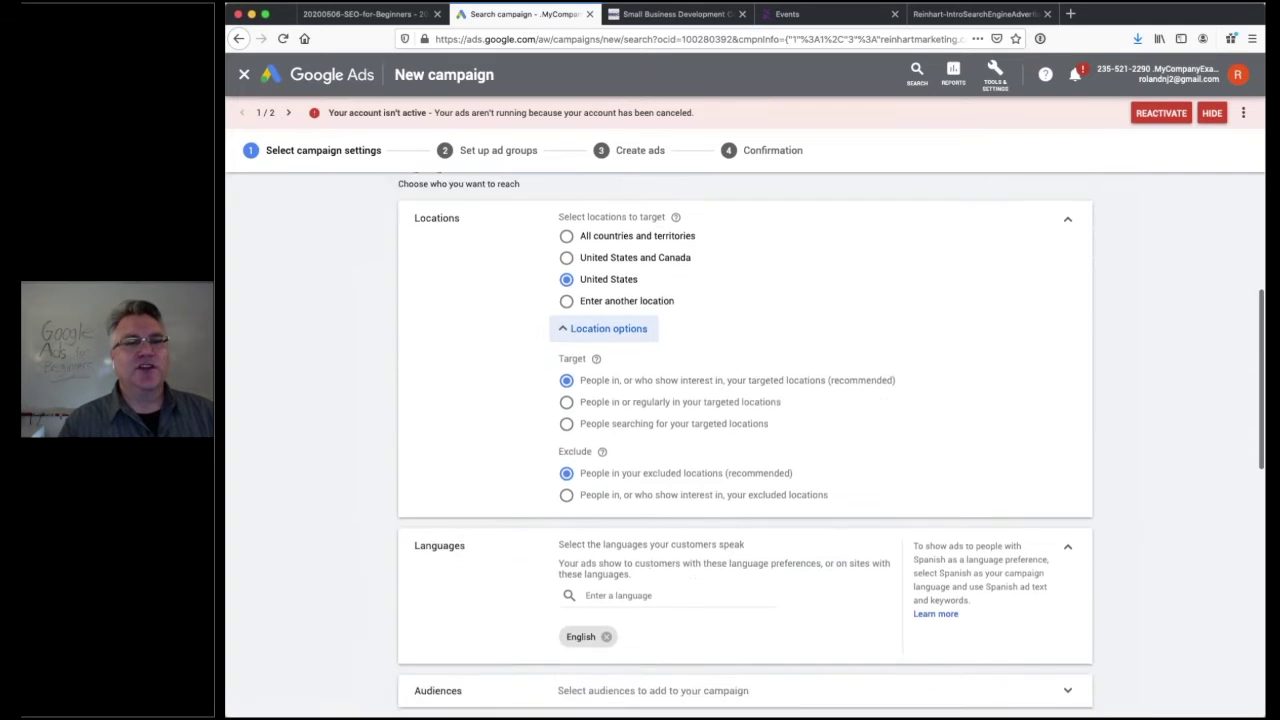
{"action": "scroll", "coordinate": [622, 273], "scroll_direction": "up", "scroll_amount": 1}
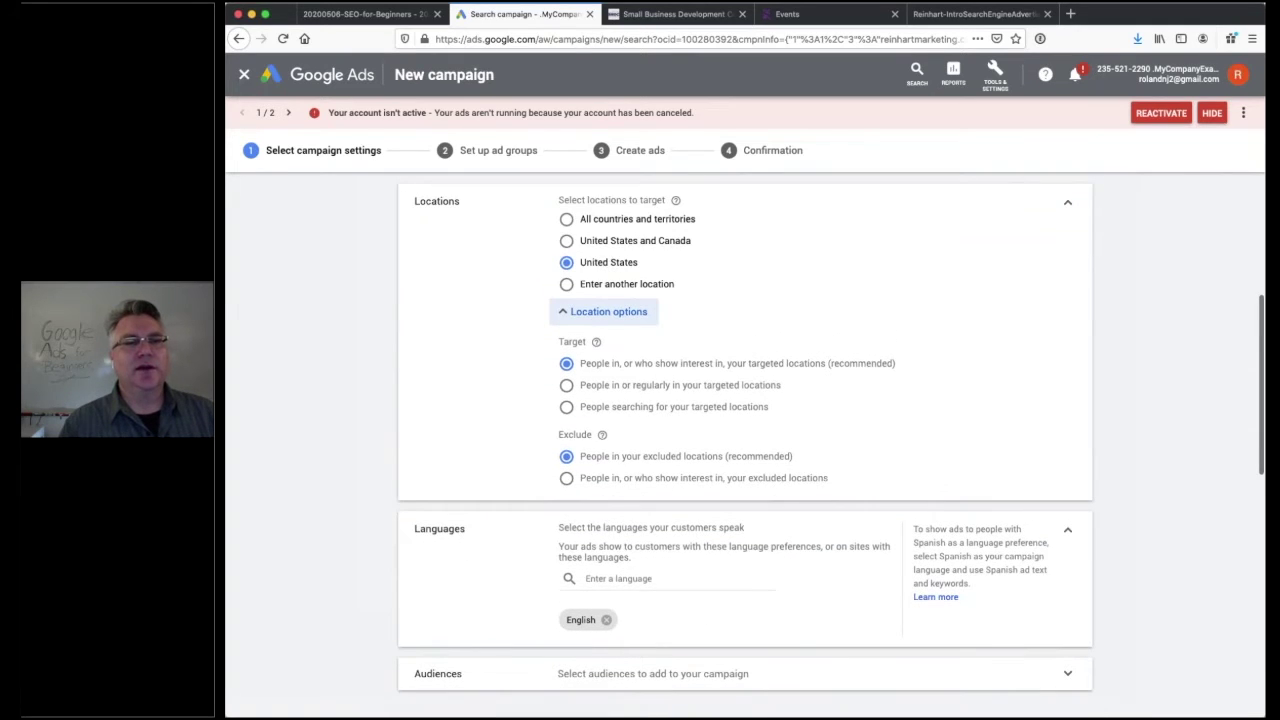
{"action": "left_click", "coordinate": [622, 284]}
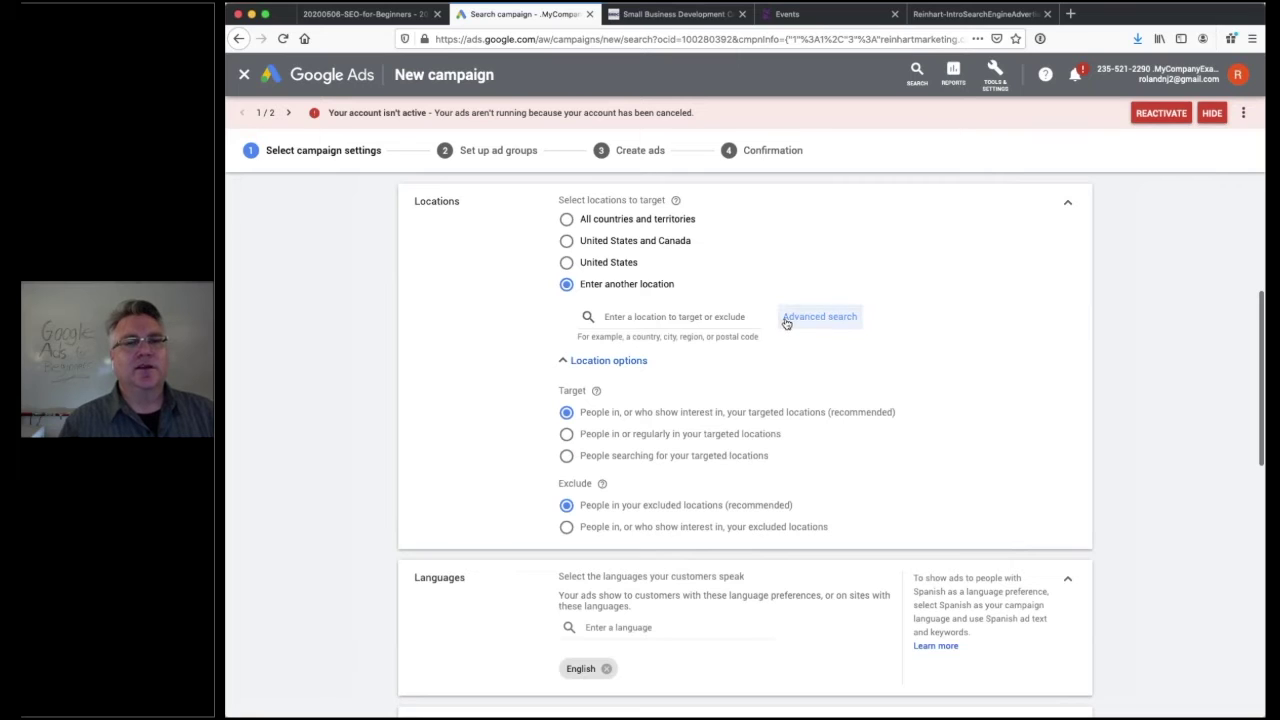
{"action": "left_click", "coordinate": [786, 320]}
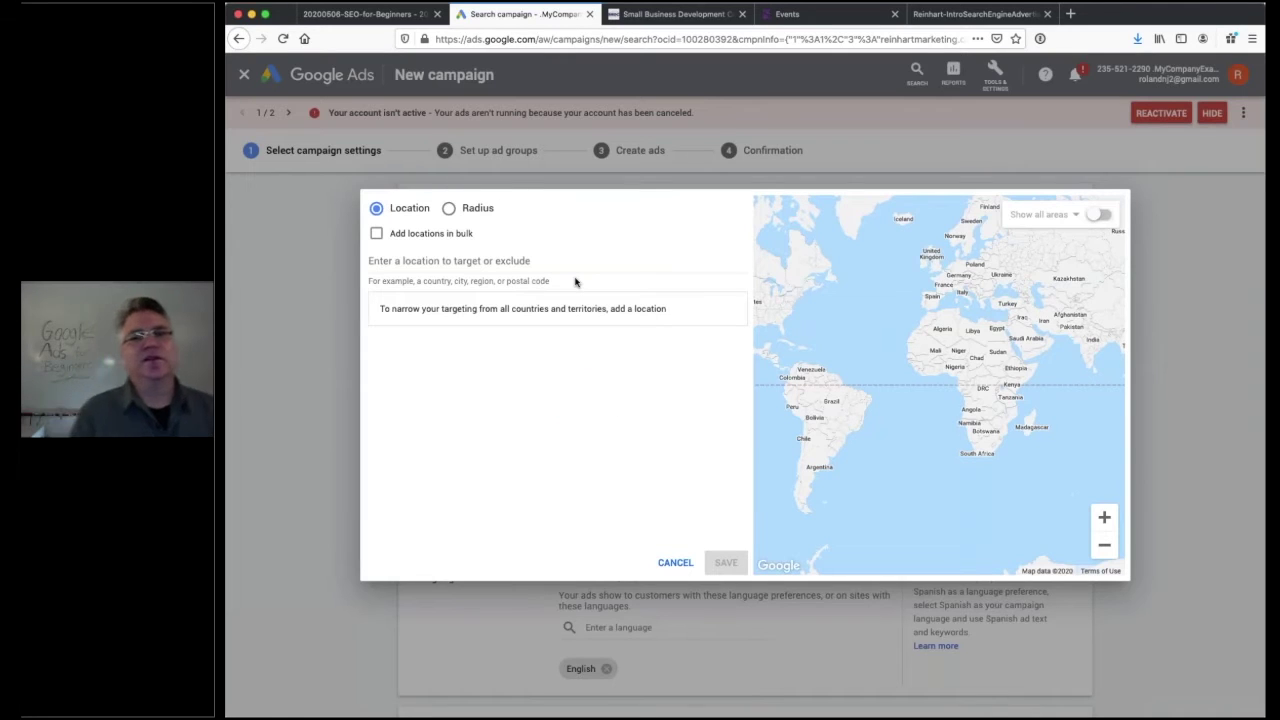
{"action": "left_click", "coordinate": [448, 210]}
{"action": "left_click", "coordinate": [446, 259]}
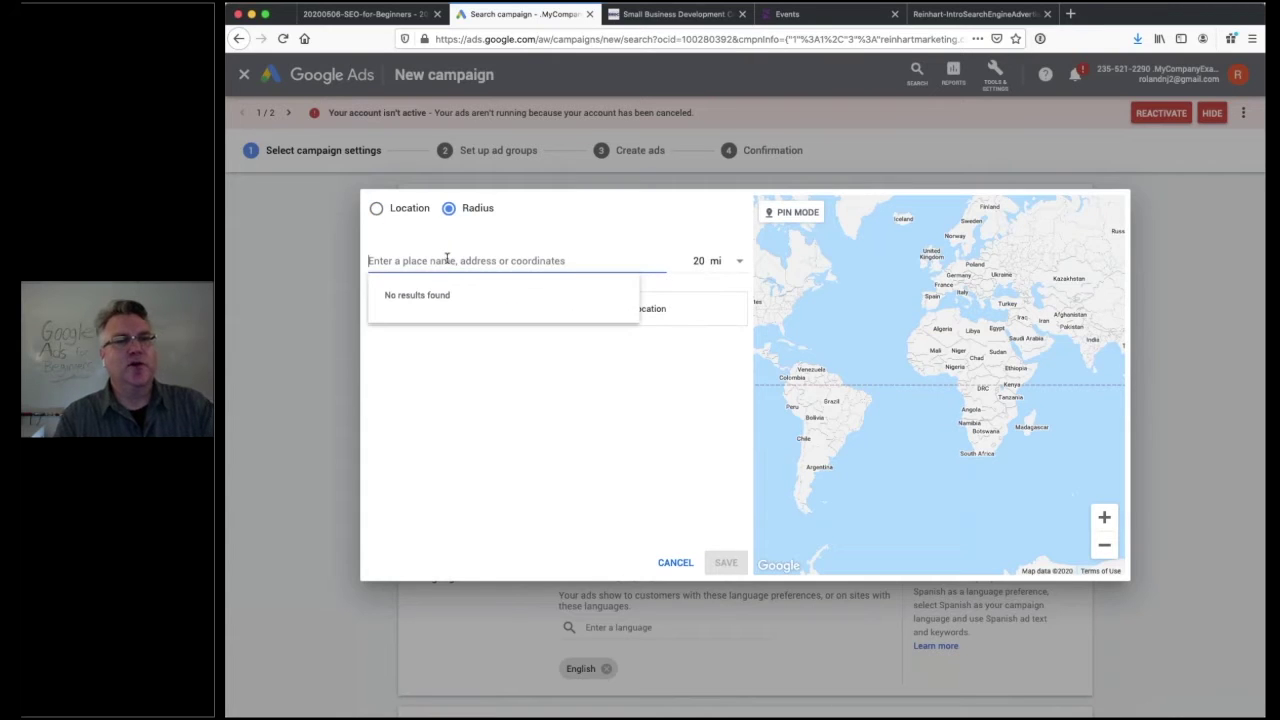
Target a 15 mi radius around Bridgewater, NJ and save it
{"action": "type", "text": "Bridge"}
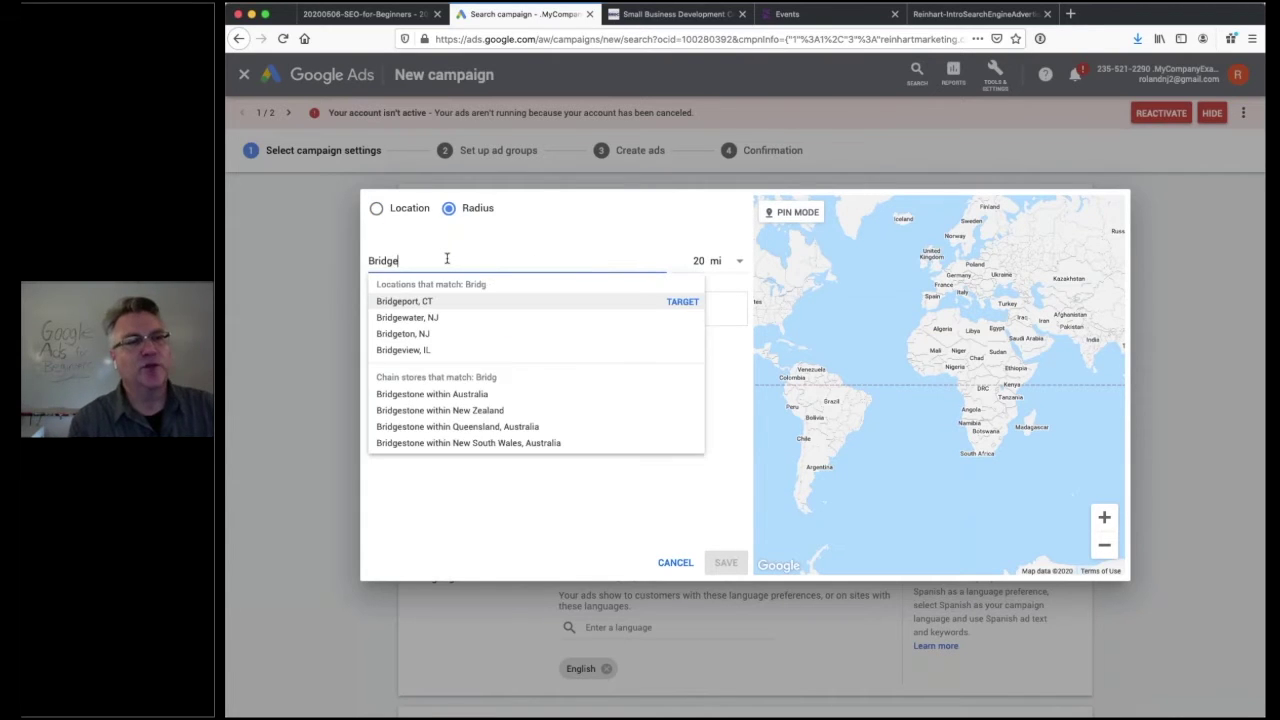
{"action": "key", "text": "Down"}
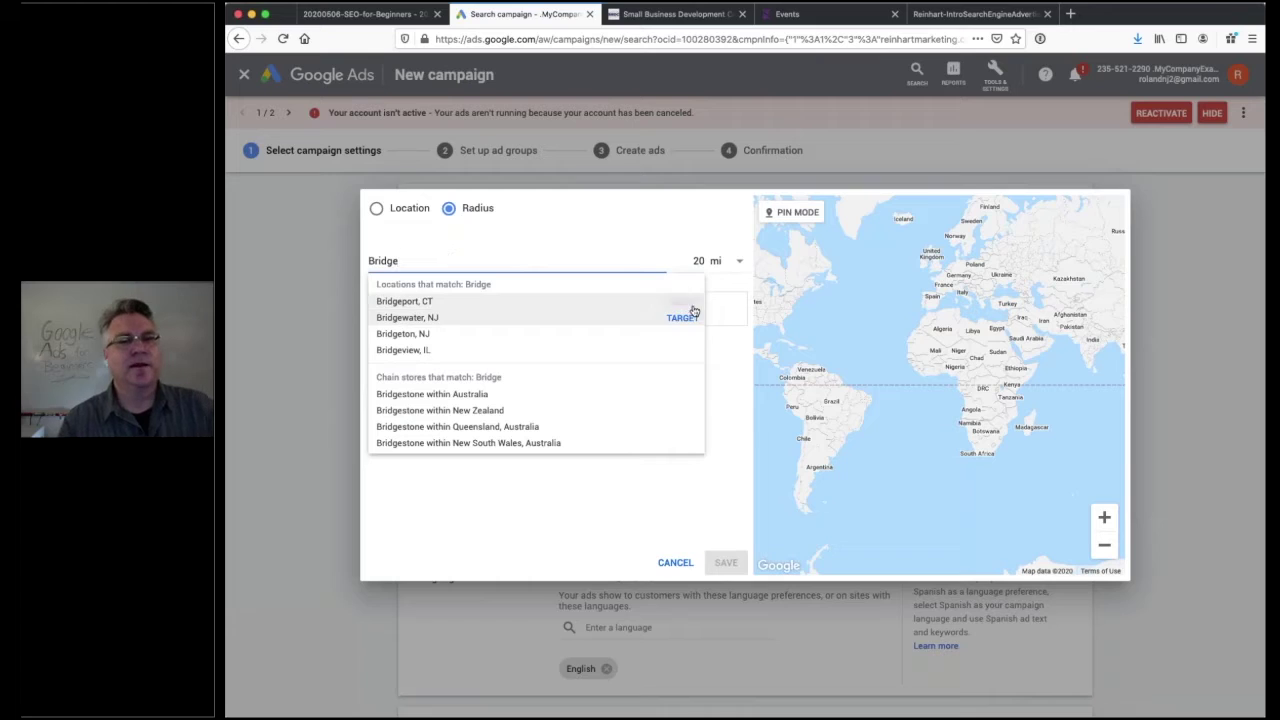
{"action": "left_click", "coordinate": [699, 262]}
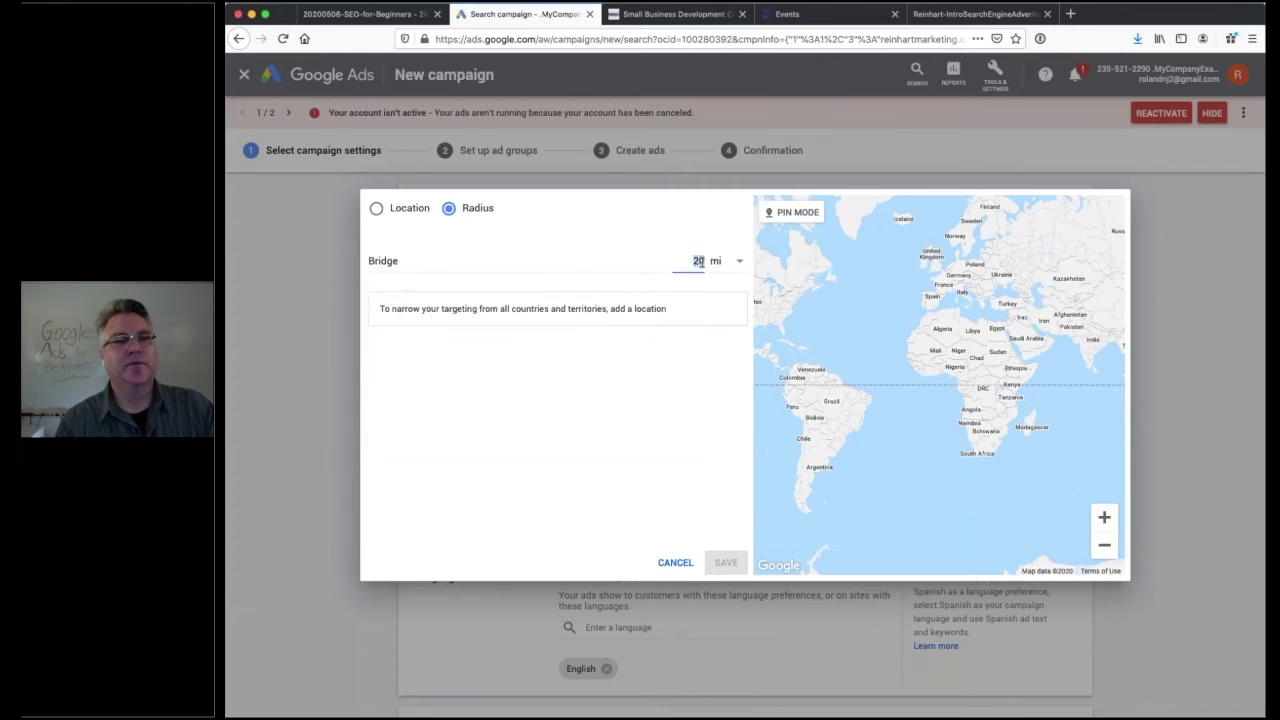
{"action": "type", "text": "15"}
{"action": "left_click", "coordinate": [580, 270]}
{"action": "left_click", "coordinate": [500, 318]}
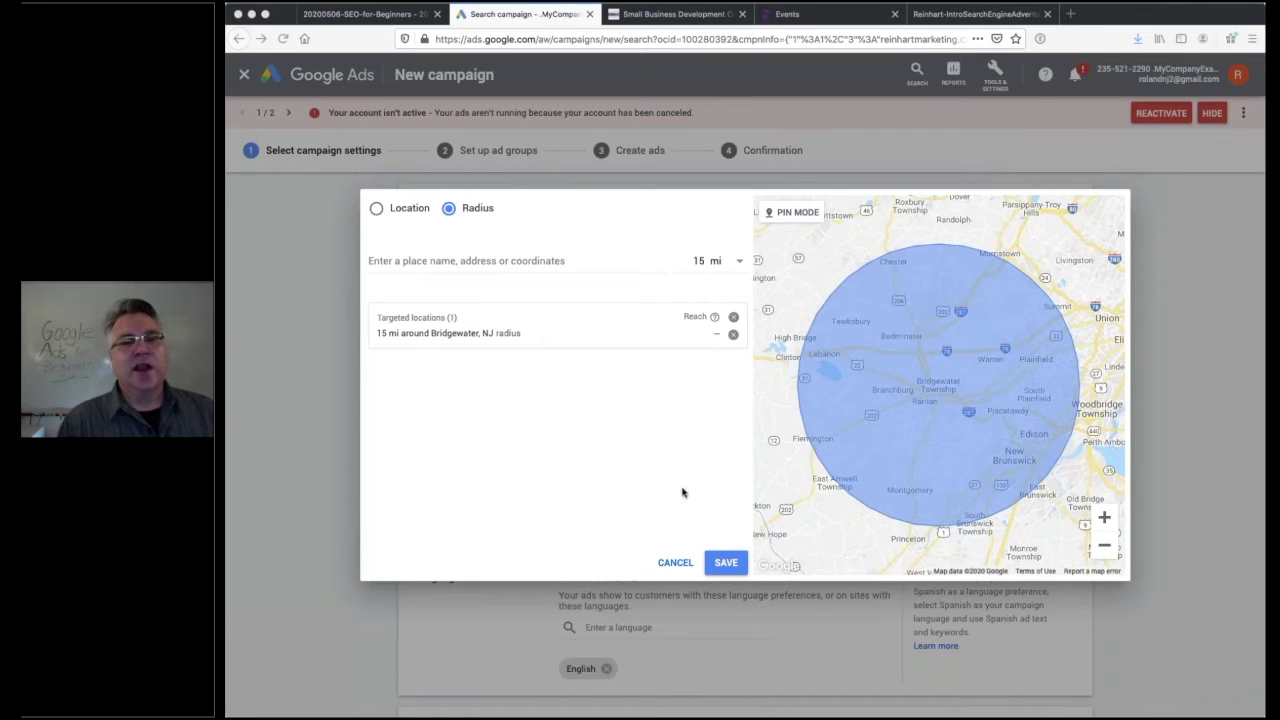
{"action": "left_click", "coordinate": [724, 567]}
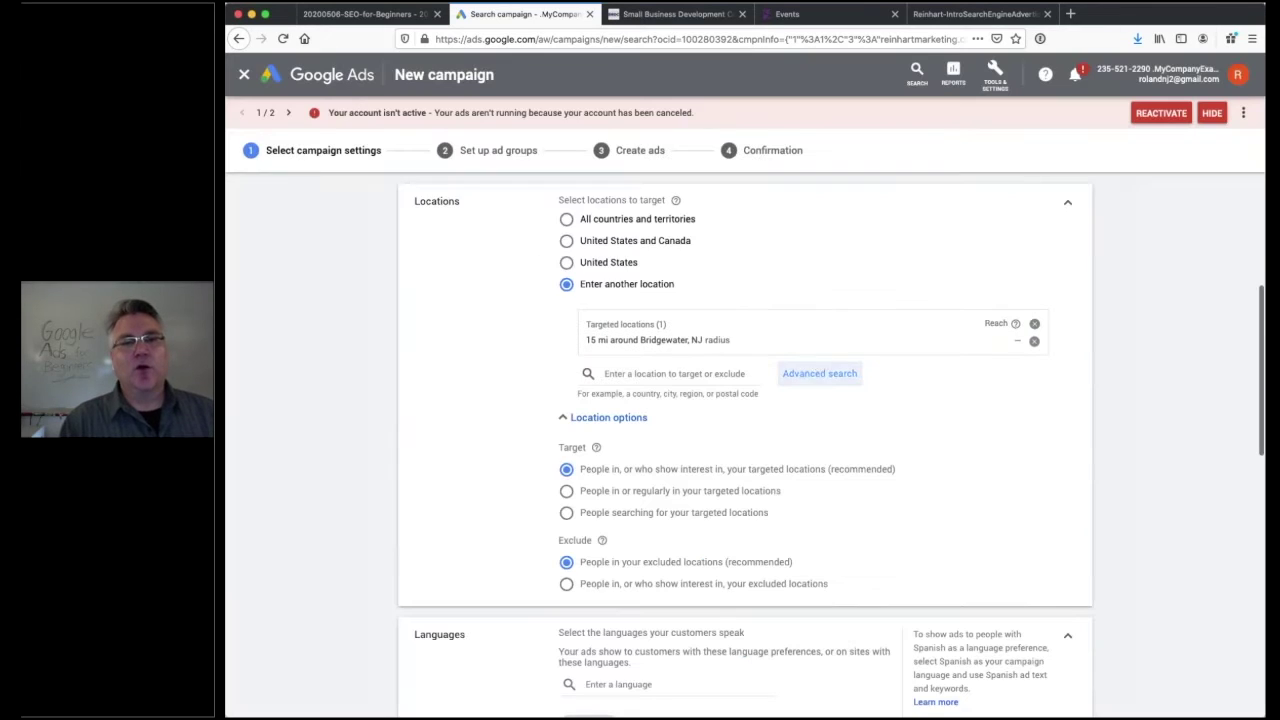
Reopen Advanced search and target Somerset County, New Jersey
{"action": "left_click", "coordinate": [806, 376]}
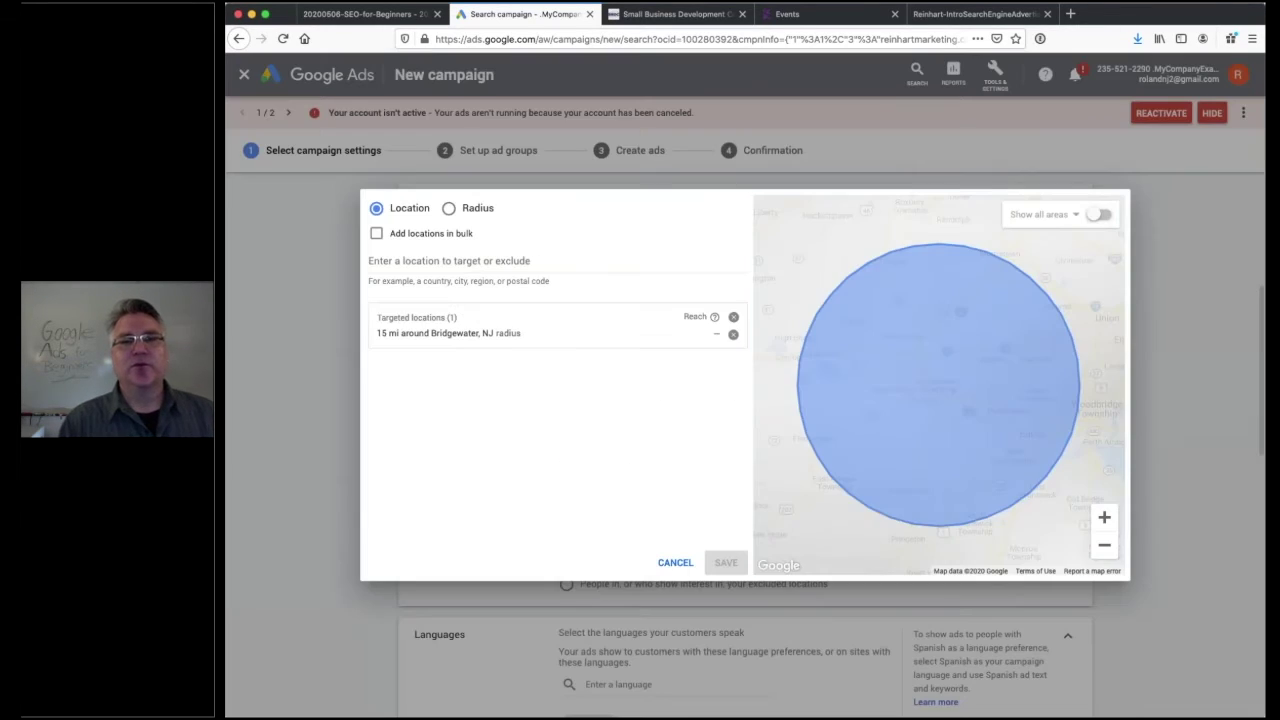
{"action": "left_click", "coordinate": [481, 260]}
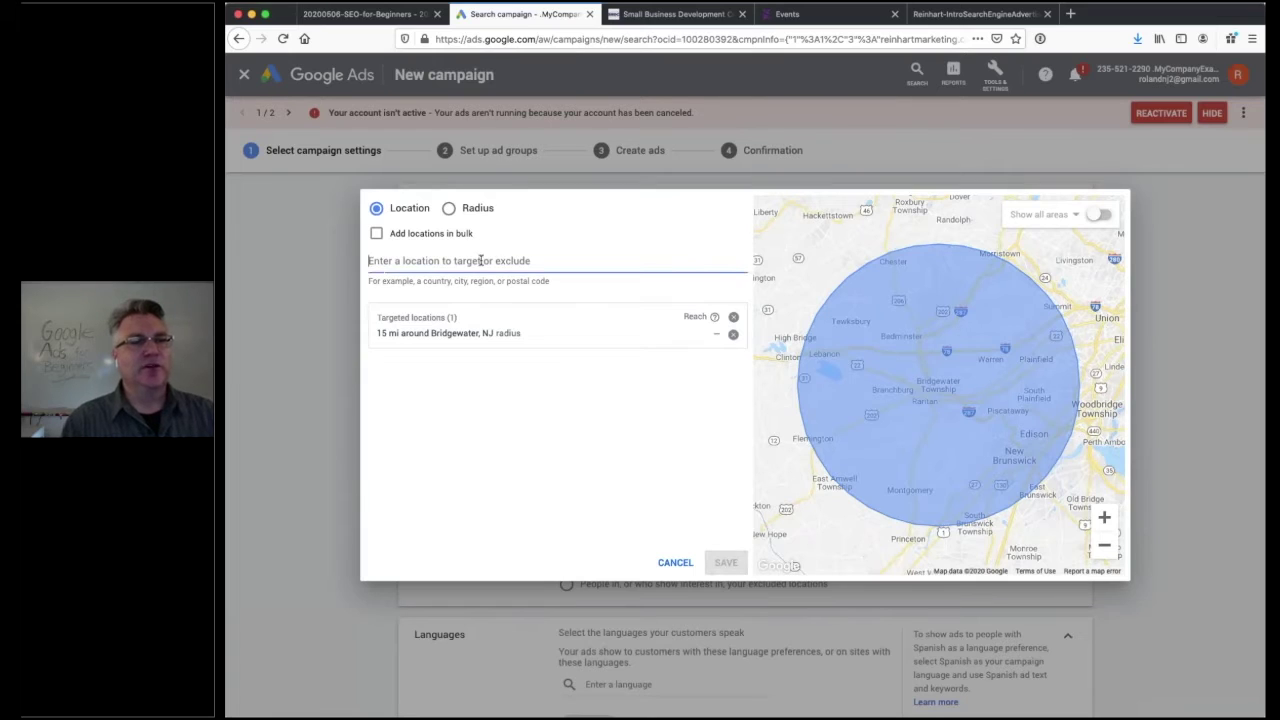
{"action": "type", "text": "somert"}
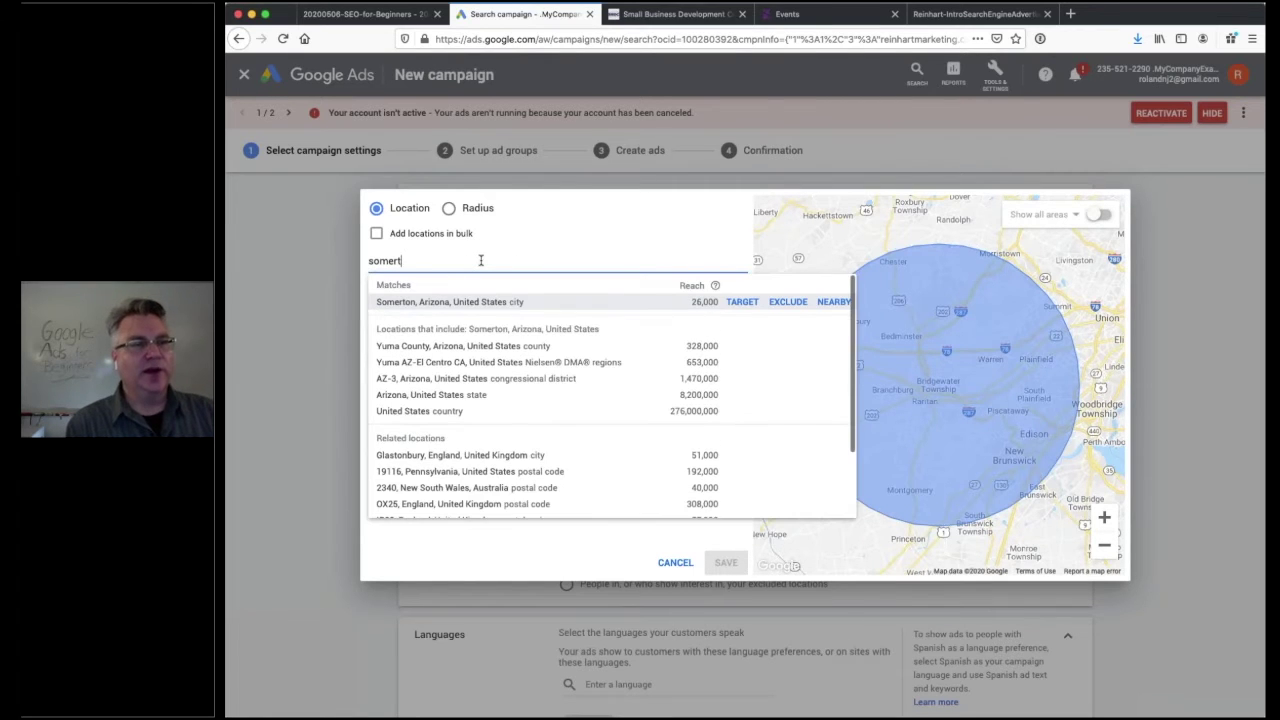
{"action": "key", "text": "BackSpace"}
{"action": "type", "text": "set co"}
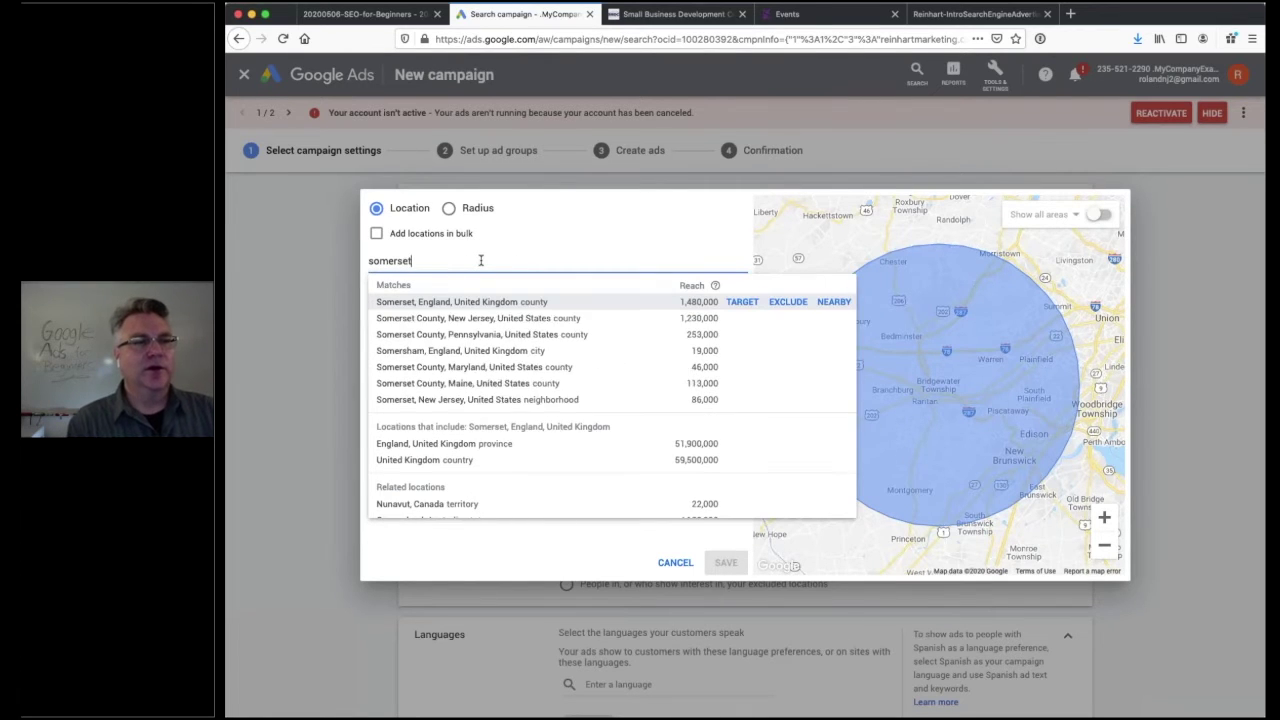
{"action": "type", "text": "unt"}
{"action": "left_click", "coordinate": [745, 308]}
Target Hunterdon County, New Jersey and remove the Bridgewater radius
{"action": "left_click", "coordinate": [464, 260]}
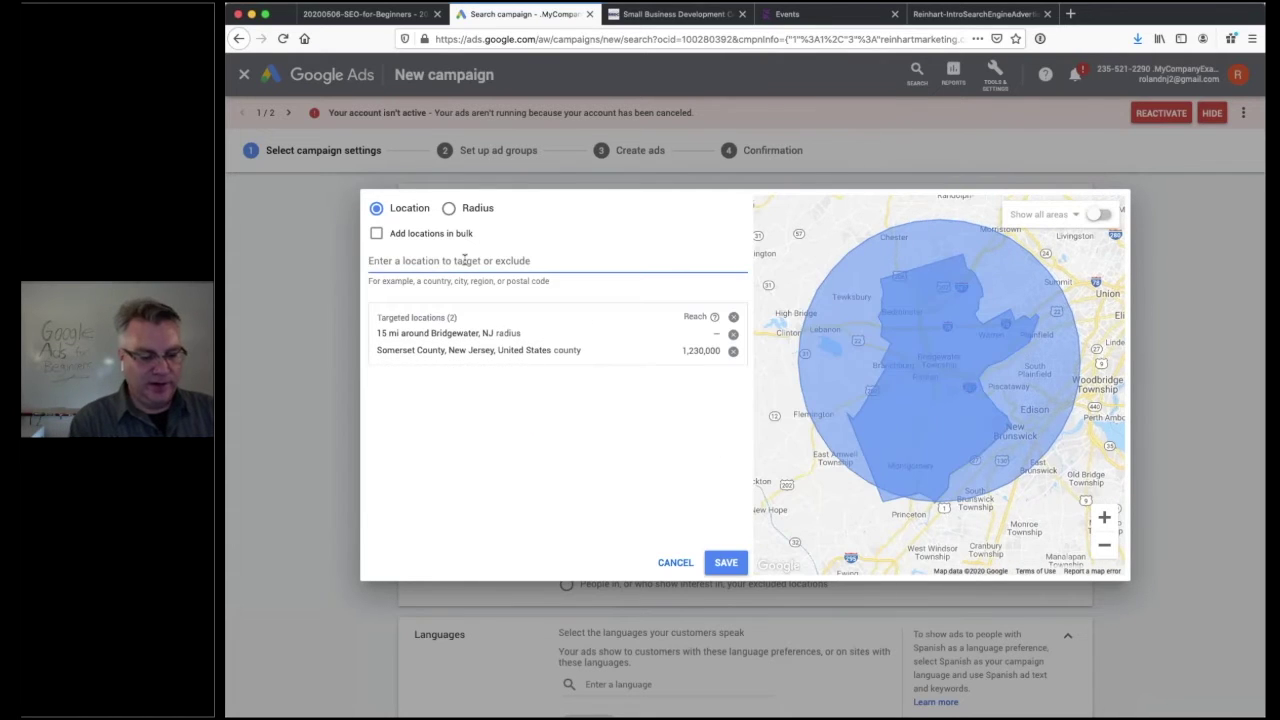
{"action": "type", "text": "hunterdon"}
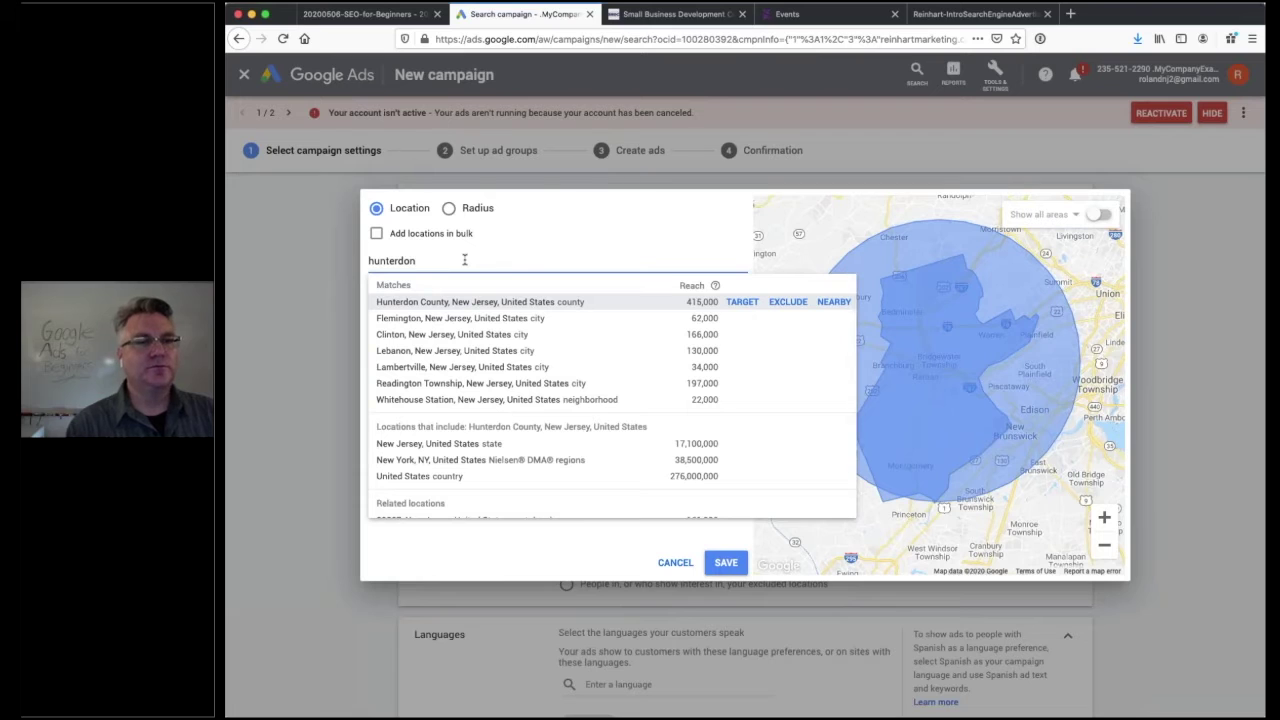
{"action": "left_click", "coordinate": [742, 302]}
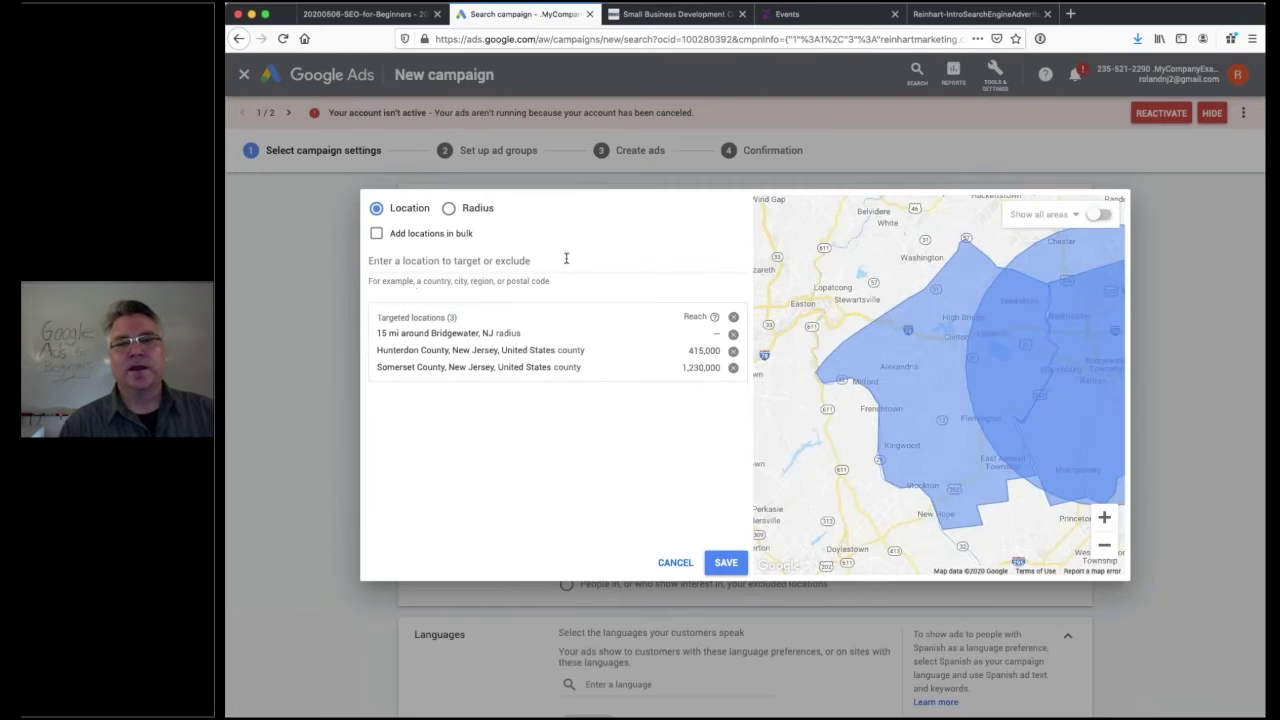
{"action": "left_click", "coordinate": [1104, 545]}
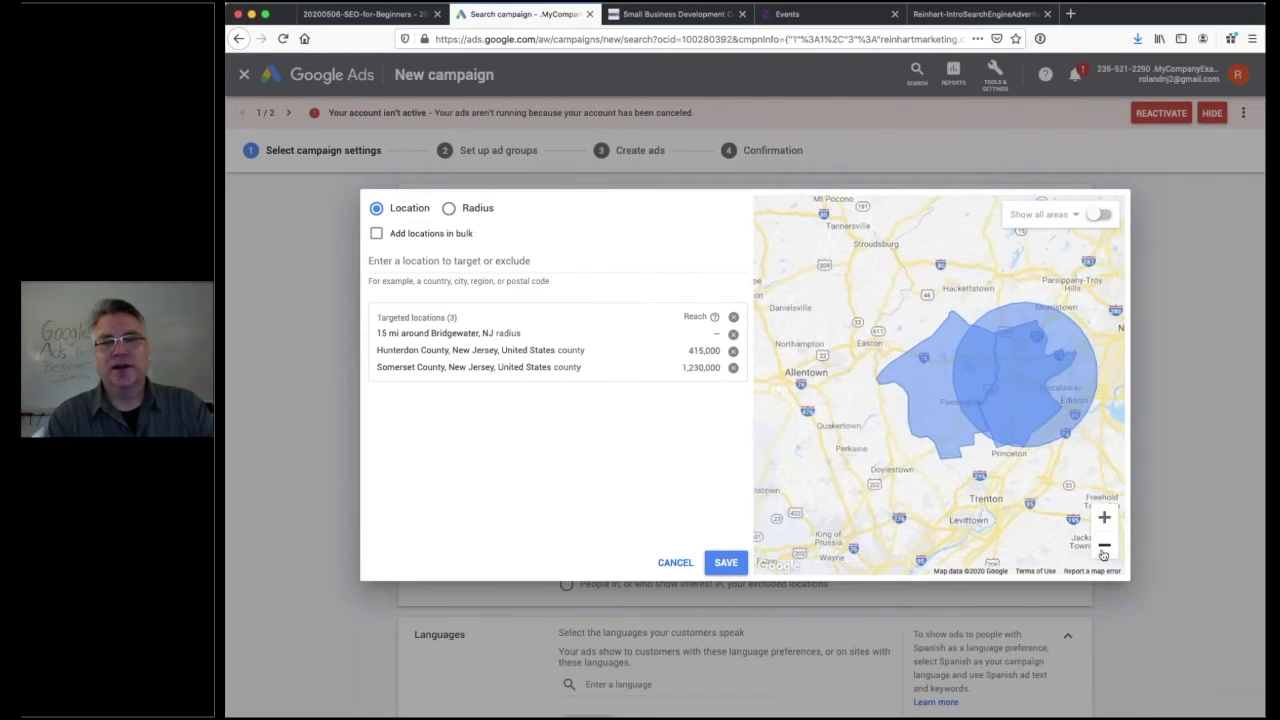
{"action": "left_click", "coordinate": [732, 337]}
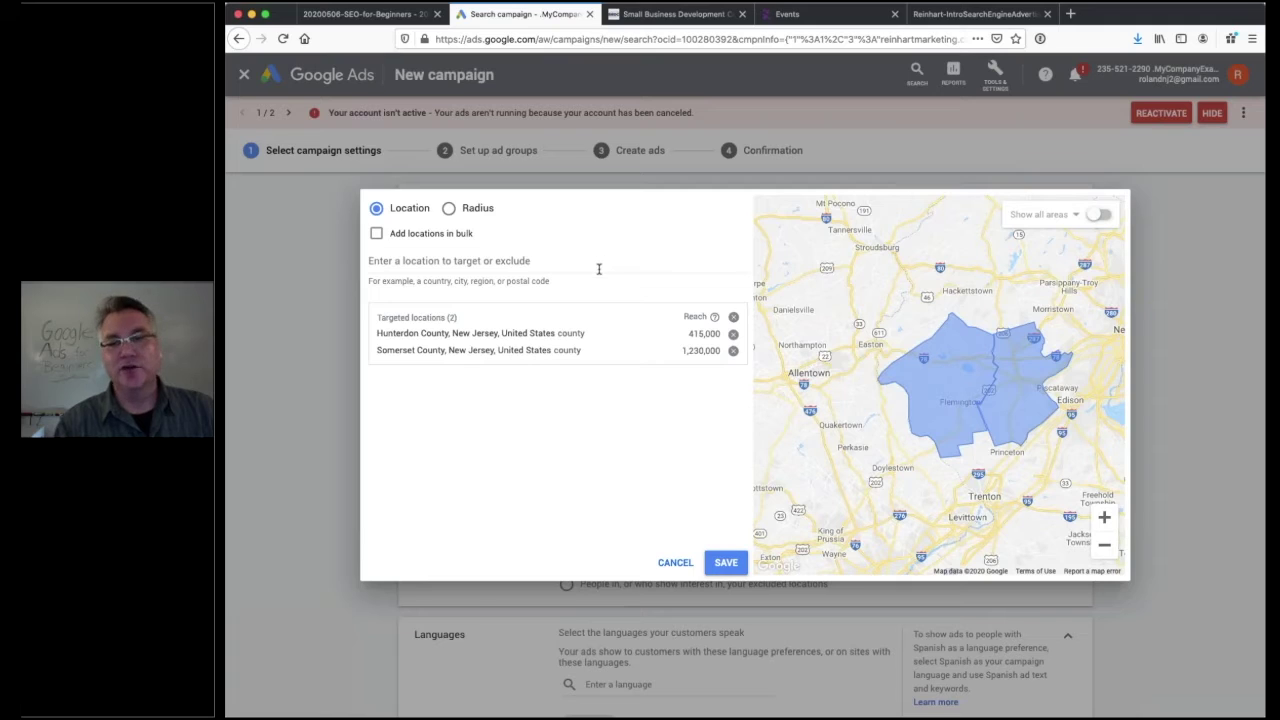
Exclude Trenton, New Jersey and zoom the map out to a regional view
{"action": "left_click", "coordinate": [508, 260]}
{"action": "type", "text": "tren"}
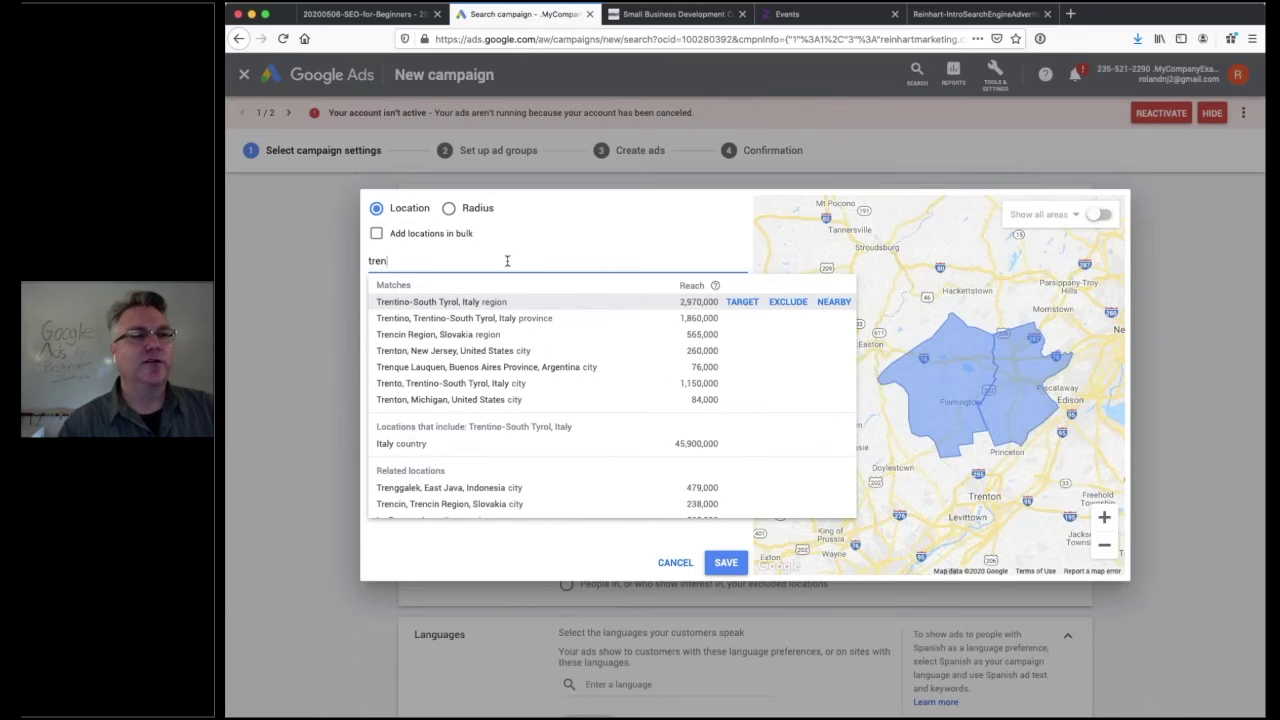
{"action": "mouse_move", "coordinate": [557, 350]}
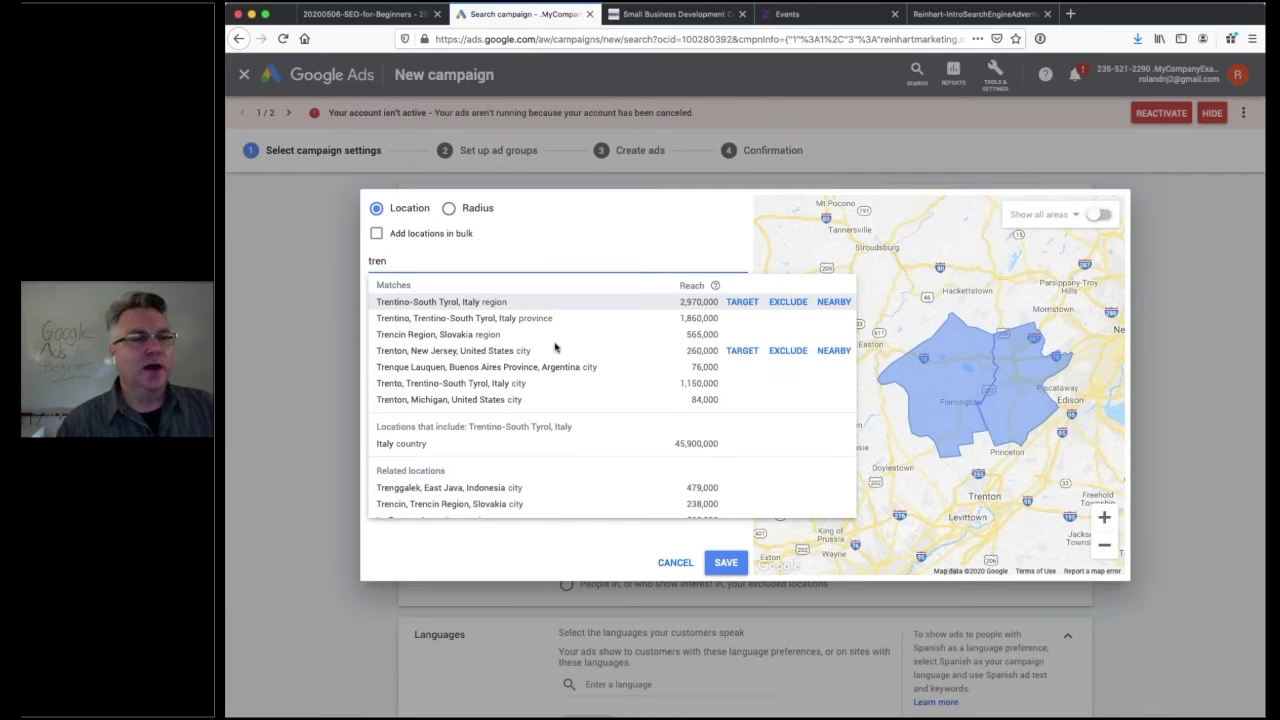
{"action": "left_click", "coordinate": [788, 351]}
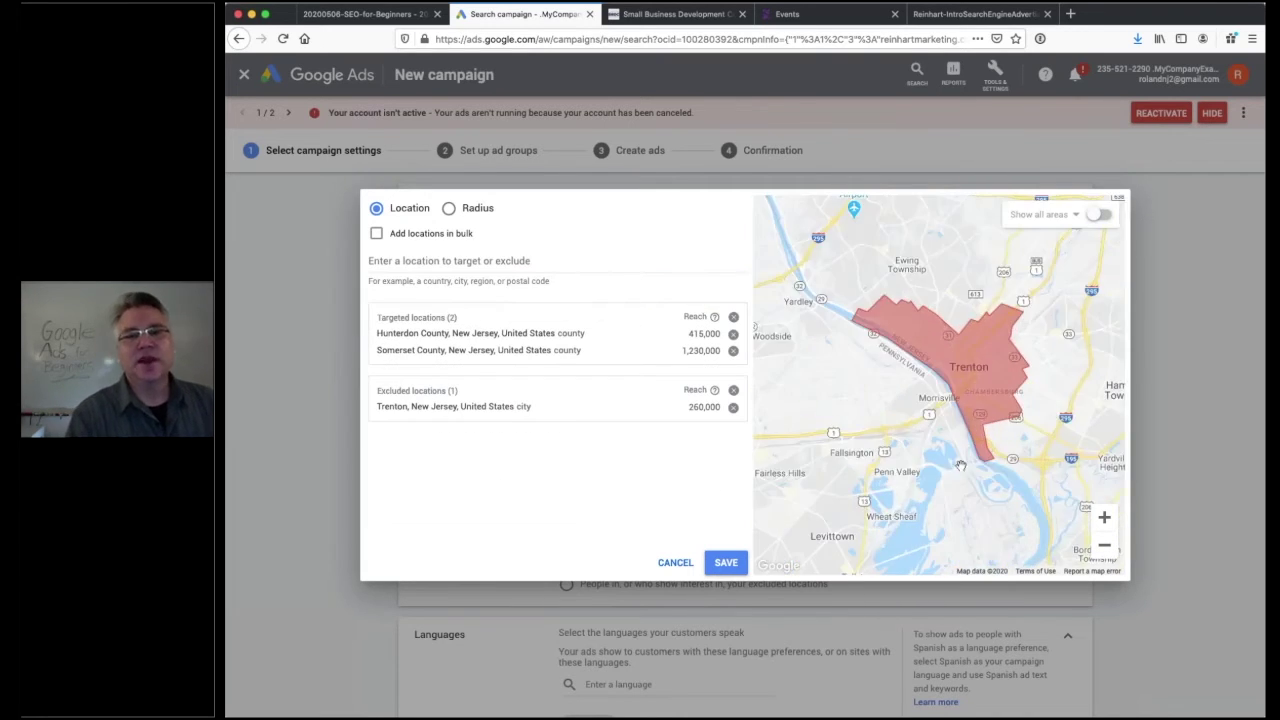
{"action": "left_click", "coordinate": [1105, 549]}
{"action": "left_click", "coordinate": [1105, 549]}
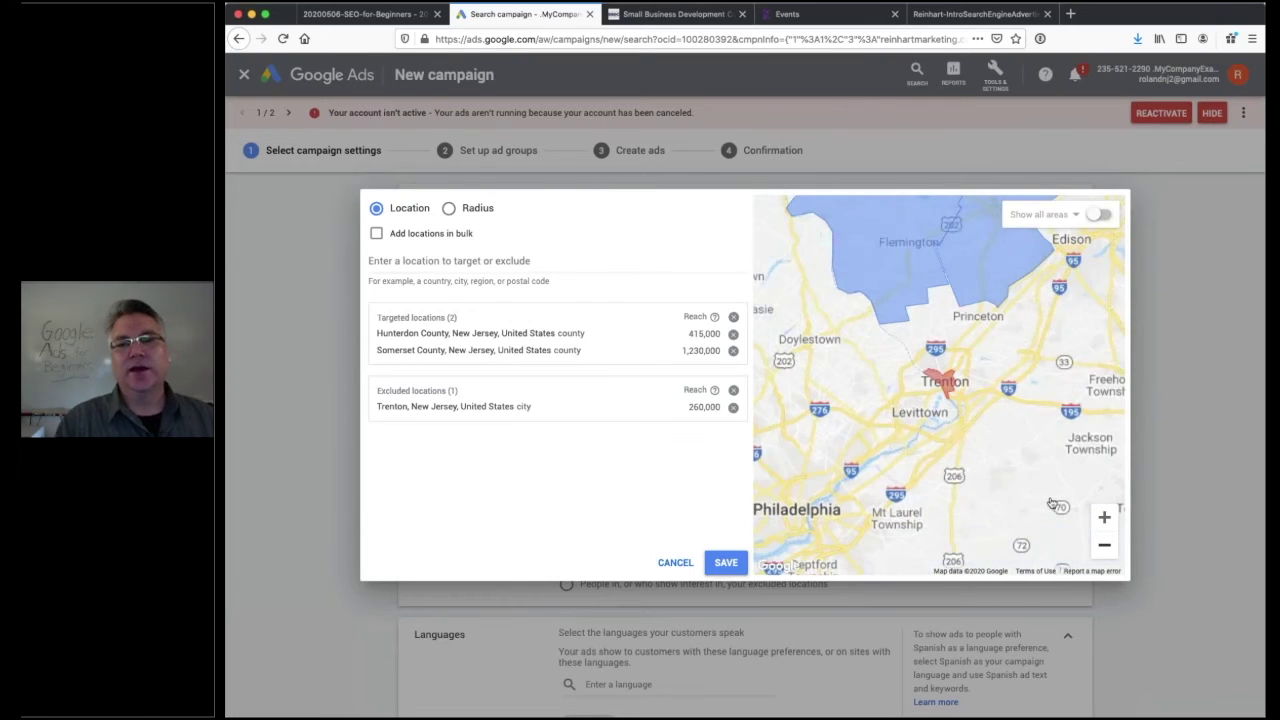
{"action": "left_click", "coordinate": [1105, 549]}
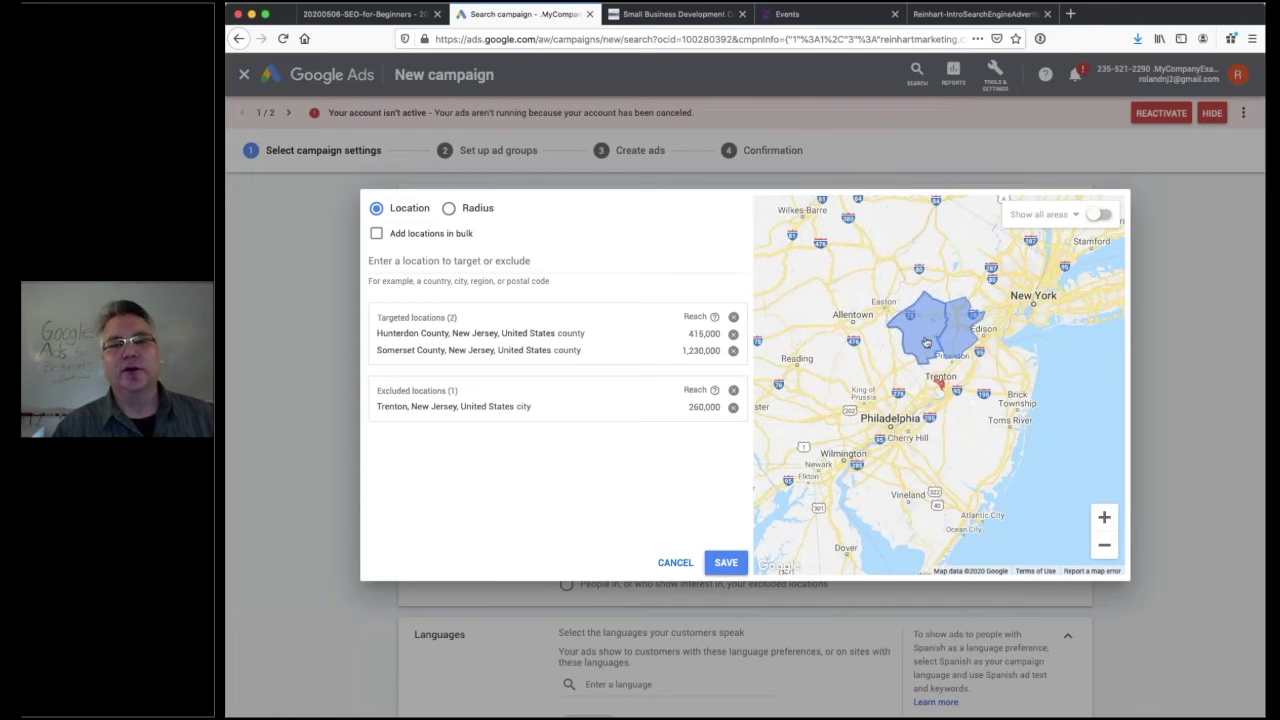
Exclude Hillsborough Township, NJ, then cancel the Locations dialog without saving
{"action": "left_click", "coordinate": [460, 258]}
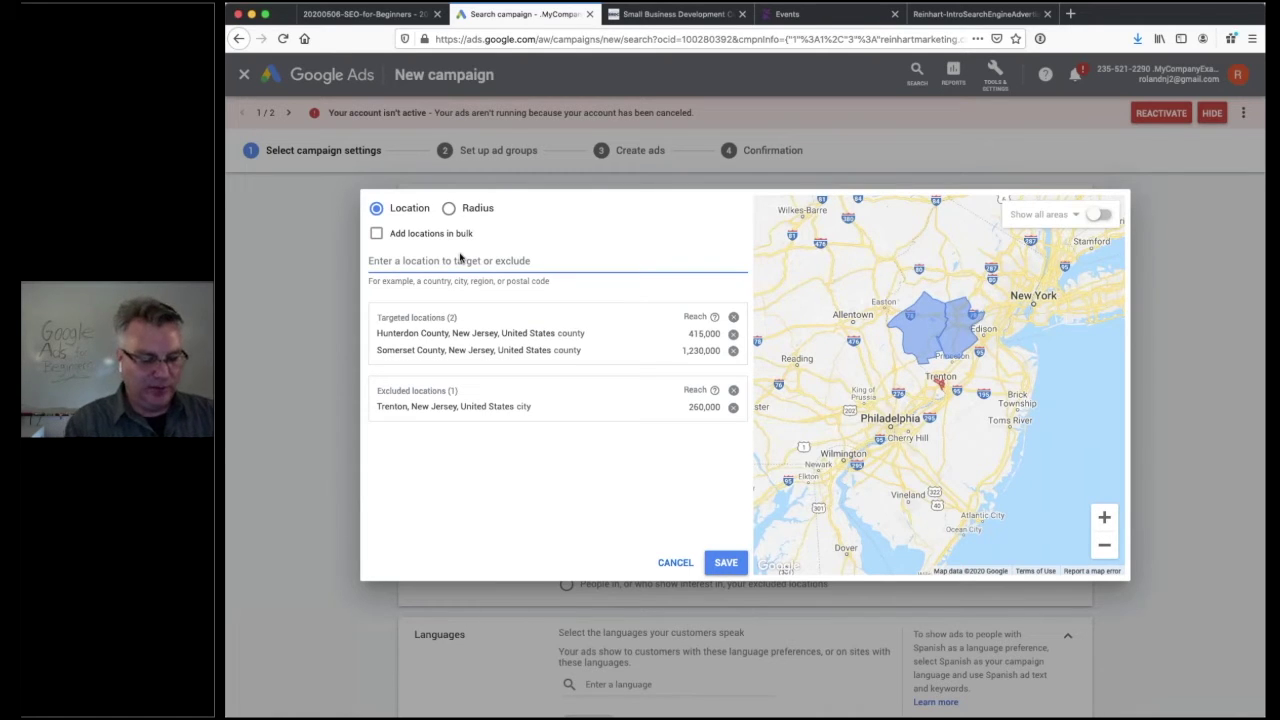
{"action": "type", "text": "hillsbor"}
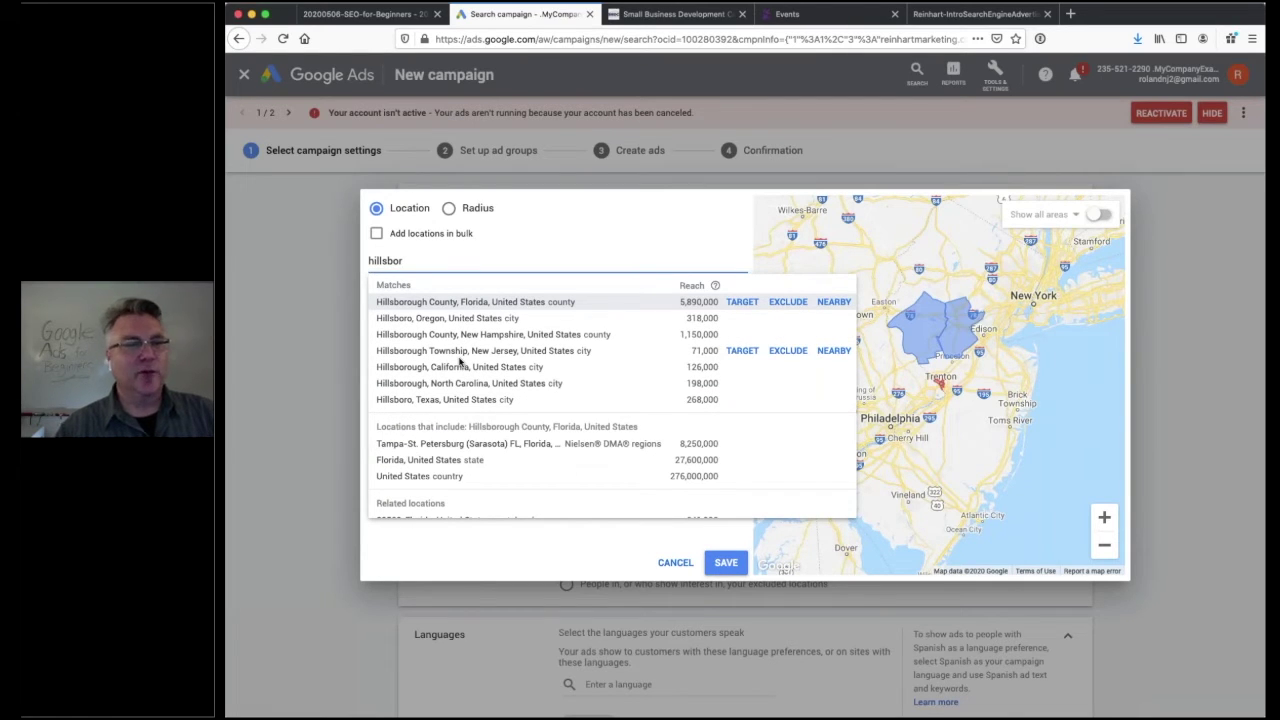
{"action": "left_click", "coordinate": [788, 350]}
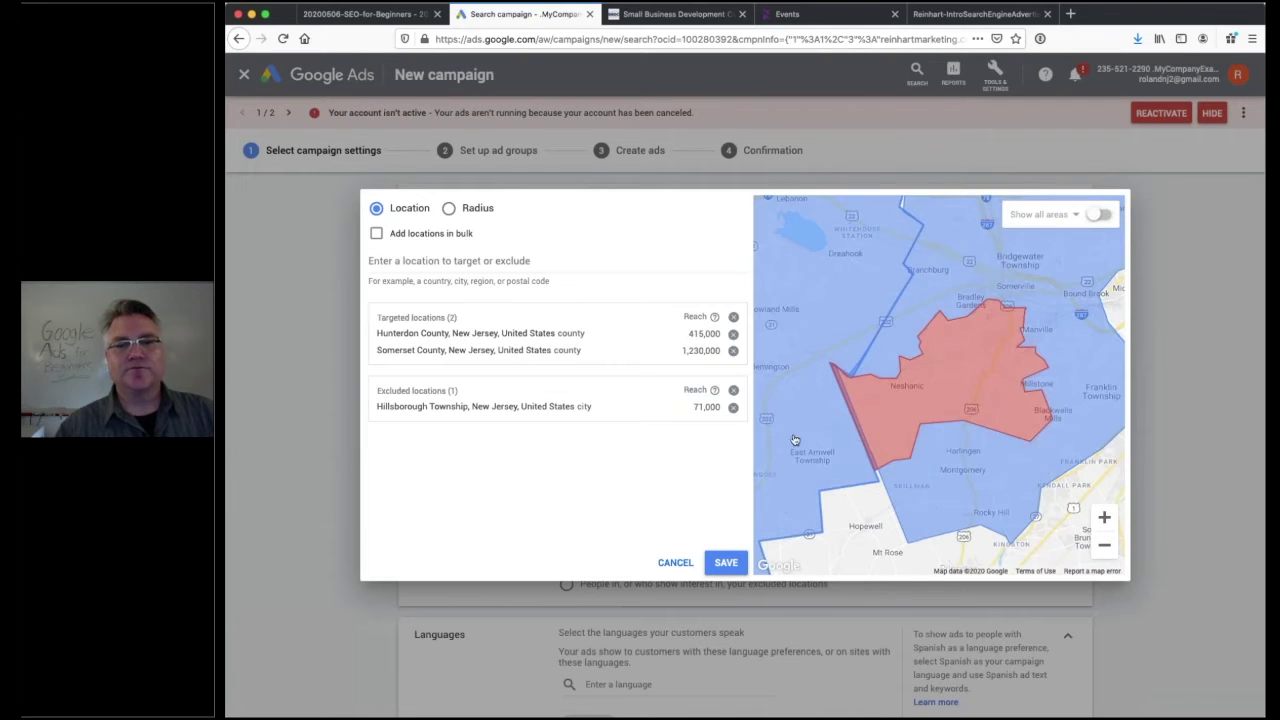
{"action": "left_click", "coordinate": [1104, 545]}
{"action": "left_click", "coordinate": [1108, 548]}
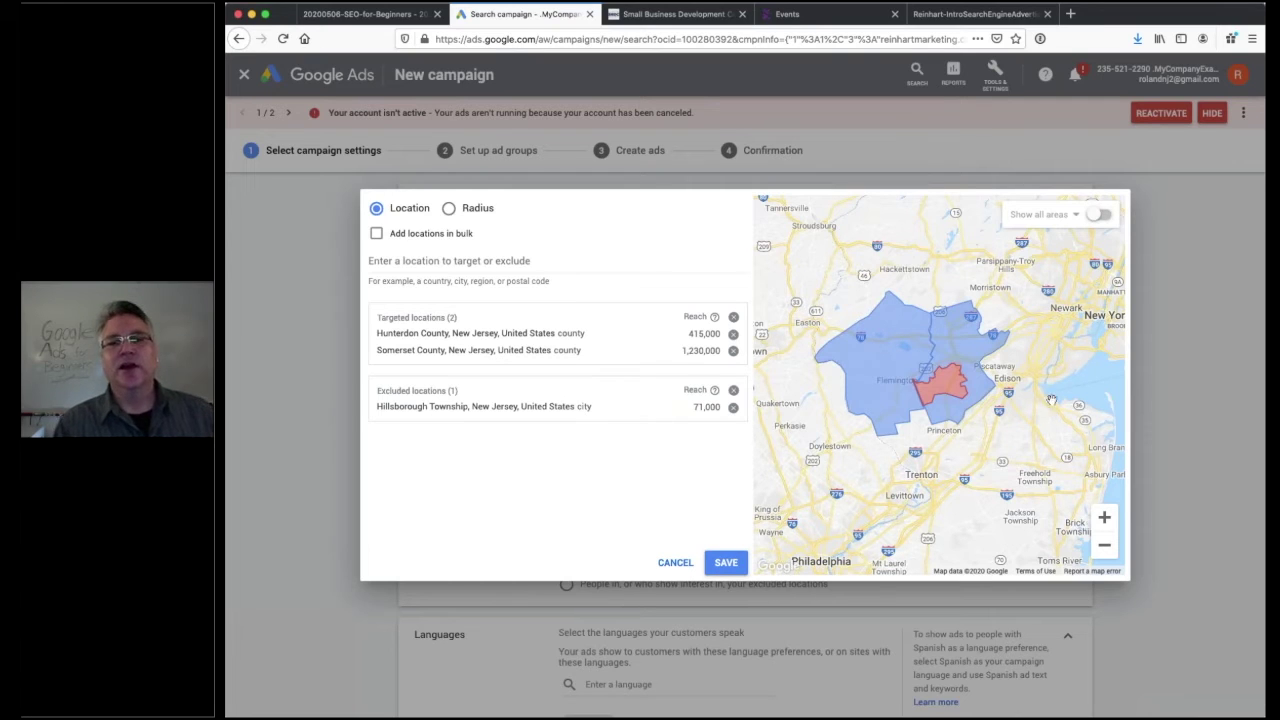
{"action": "left_click", "coordinate": [685, 565]}
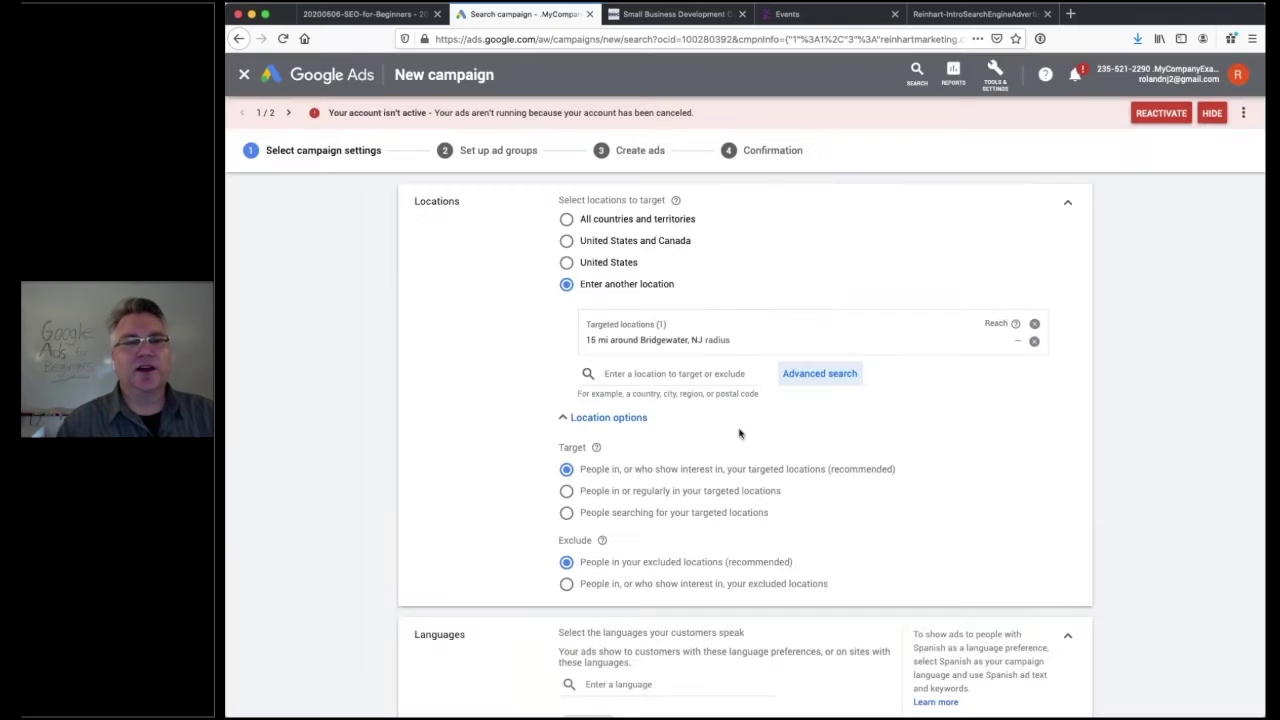
{"action": "scroll", "coordinate": [908, 419], "scroll_direction": "down", "scroll_amount": 5}
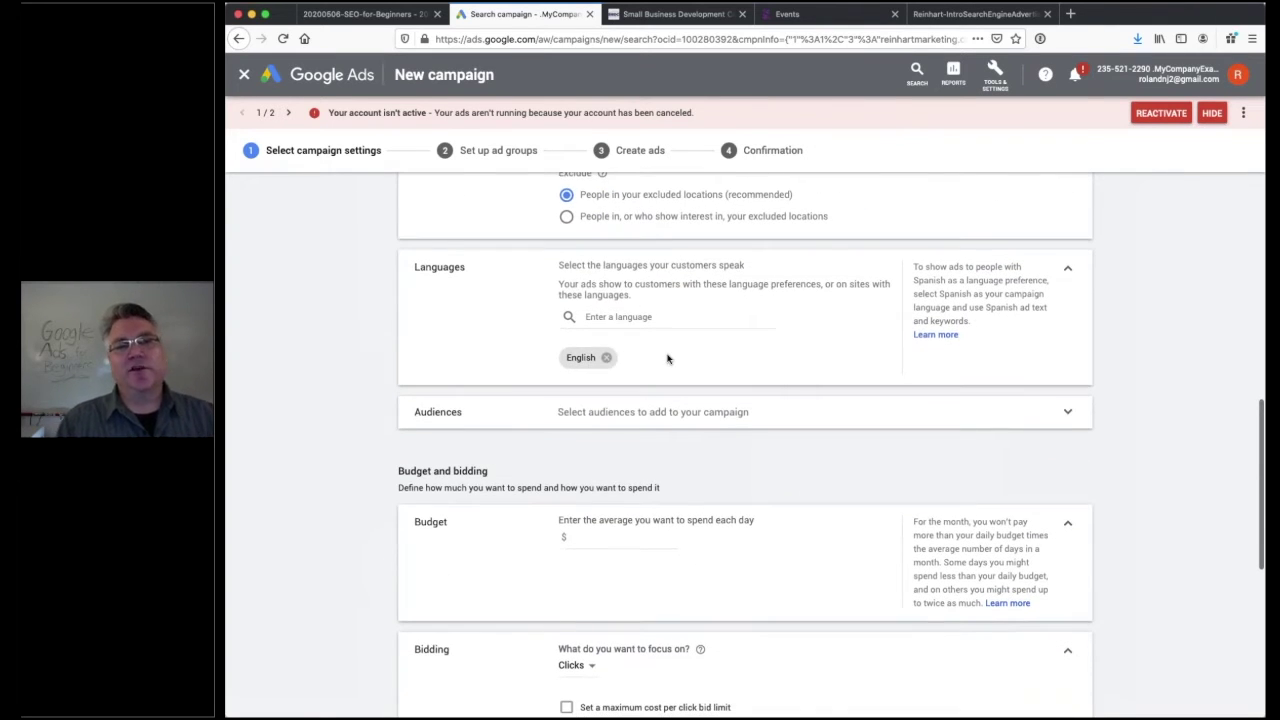
{"action": "scroll", "coordinate": [672, 356], "scroll_direction": "down", "scroll_amount": 1}
{"action": "scroll", "coordinate": [672, 356], "scroll_direction": "down", "scroll_amount": 2}
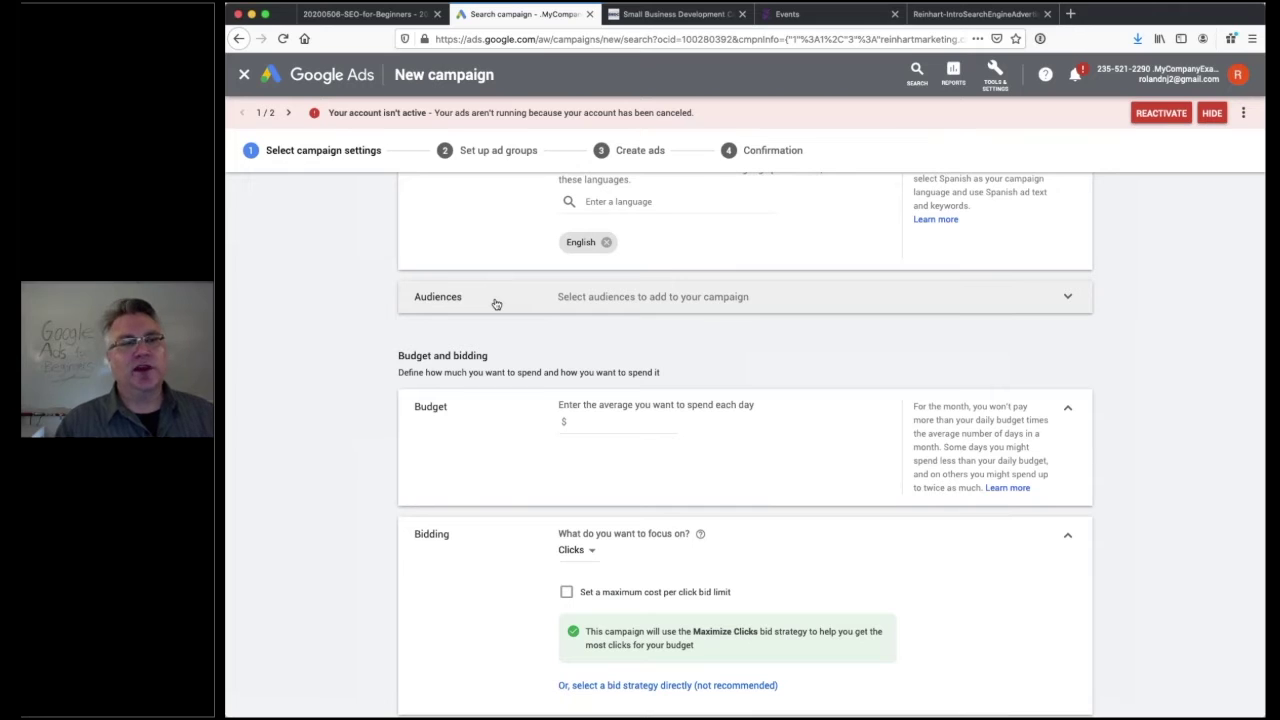
{"action": "scroll", "coordinate": [636, 370], "scroll_direction": "down", "scroll_amount": 1}
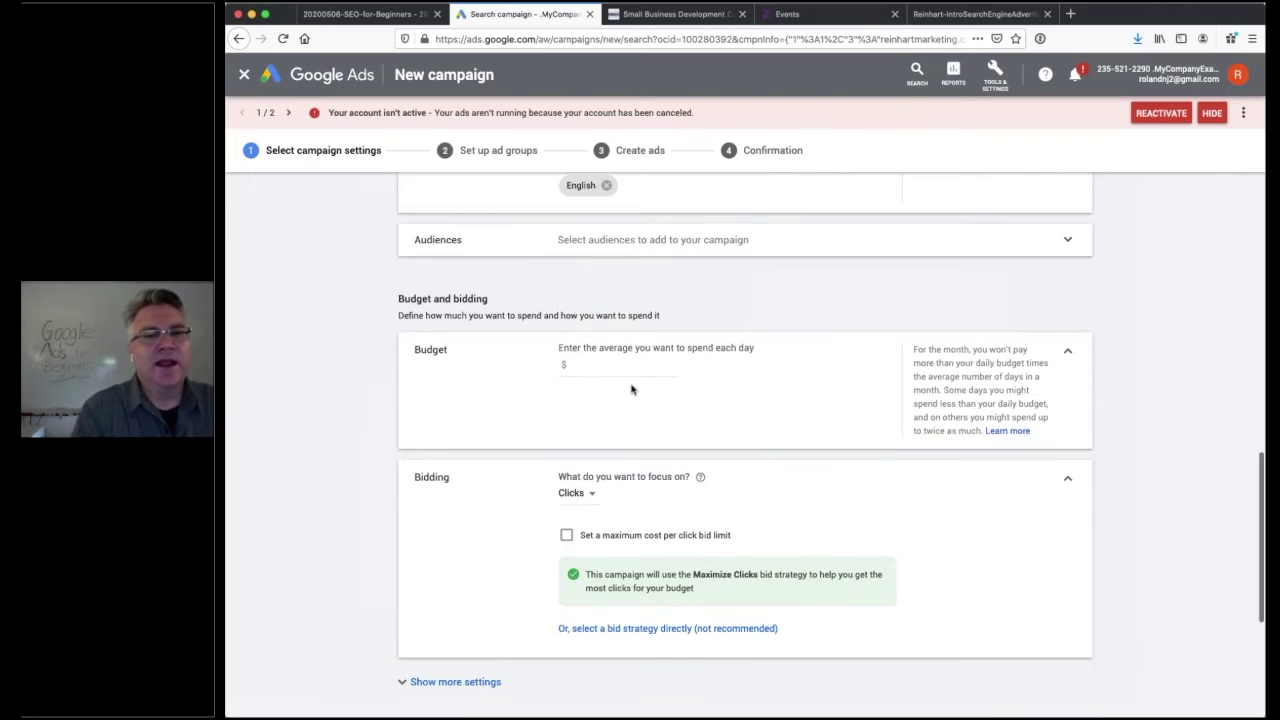
{"action": "left_click", "coordinate": [625, 377]}
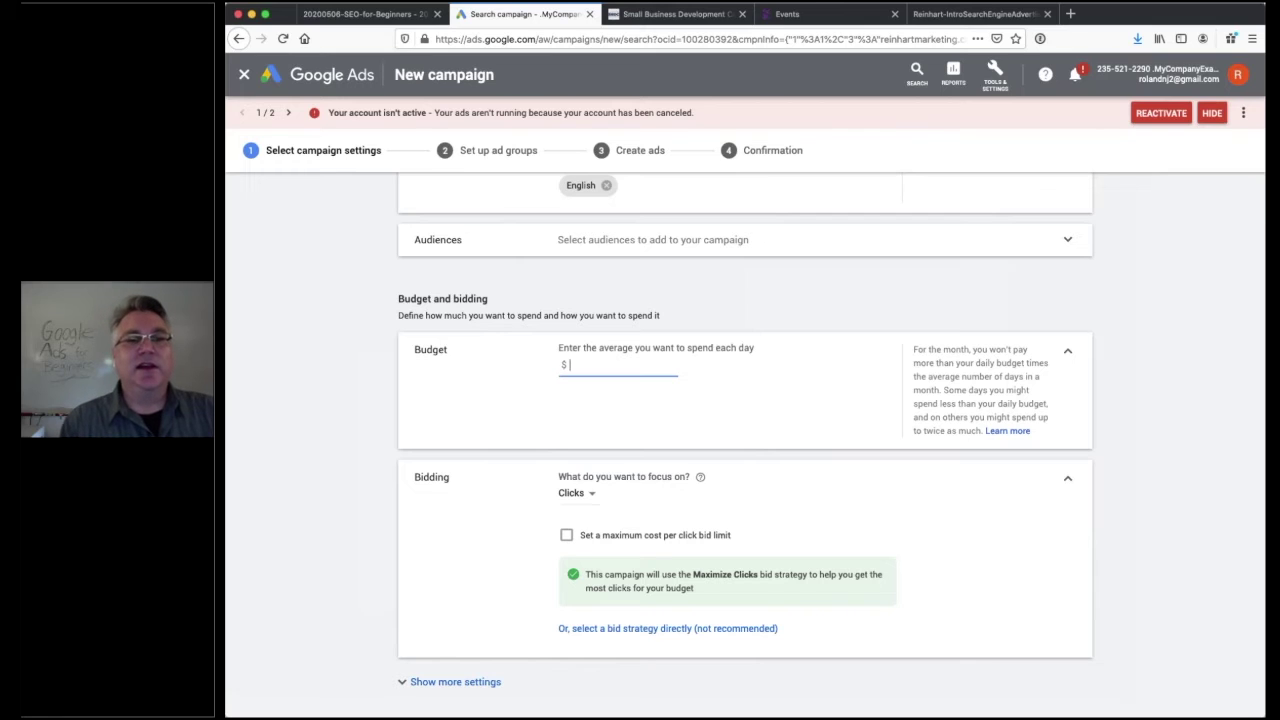
Enter 15 as the average daily budget so it shows $15.00
{"action": "type", "text": "15"}
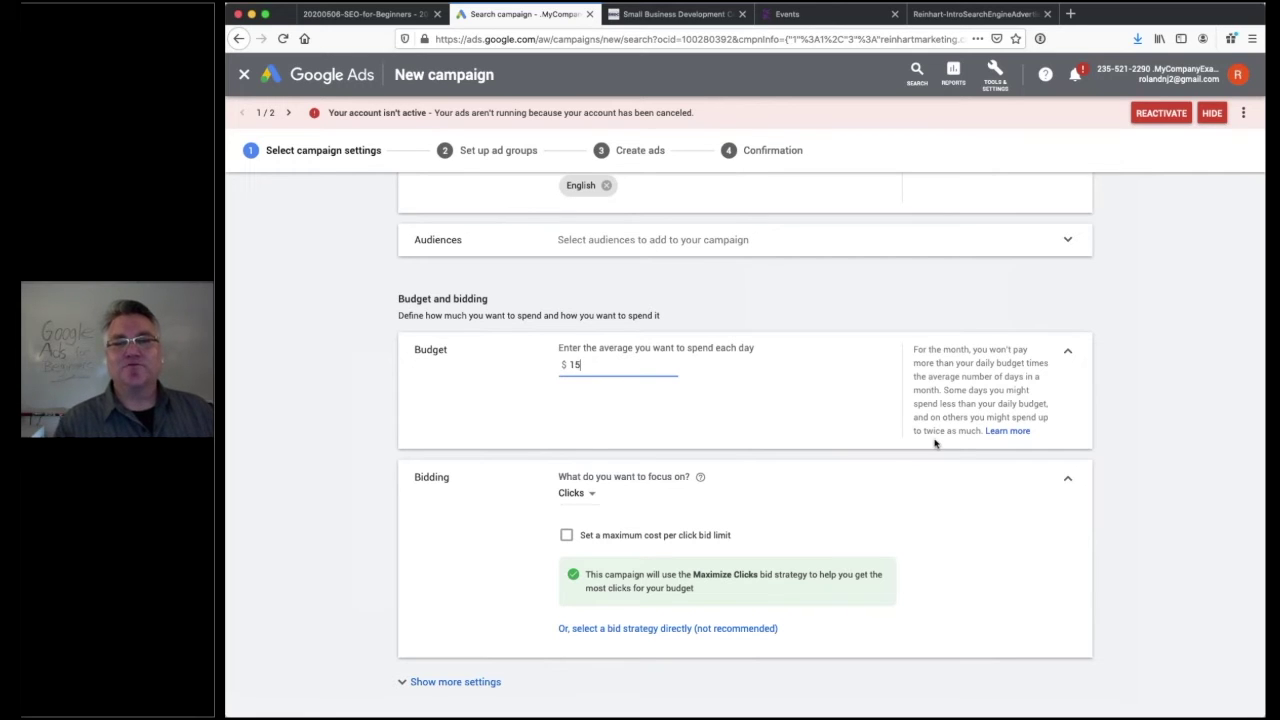
{"action": "left_click_drag", "start_coordinate": [928, 403], "coordinate": [981, 431]}
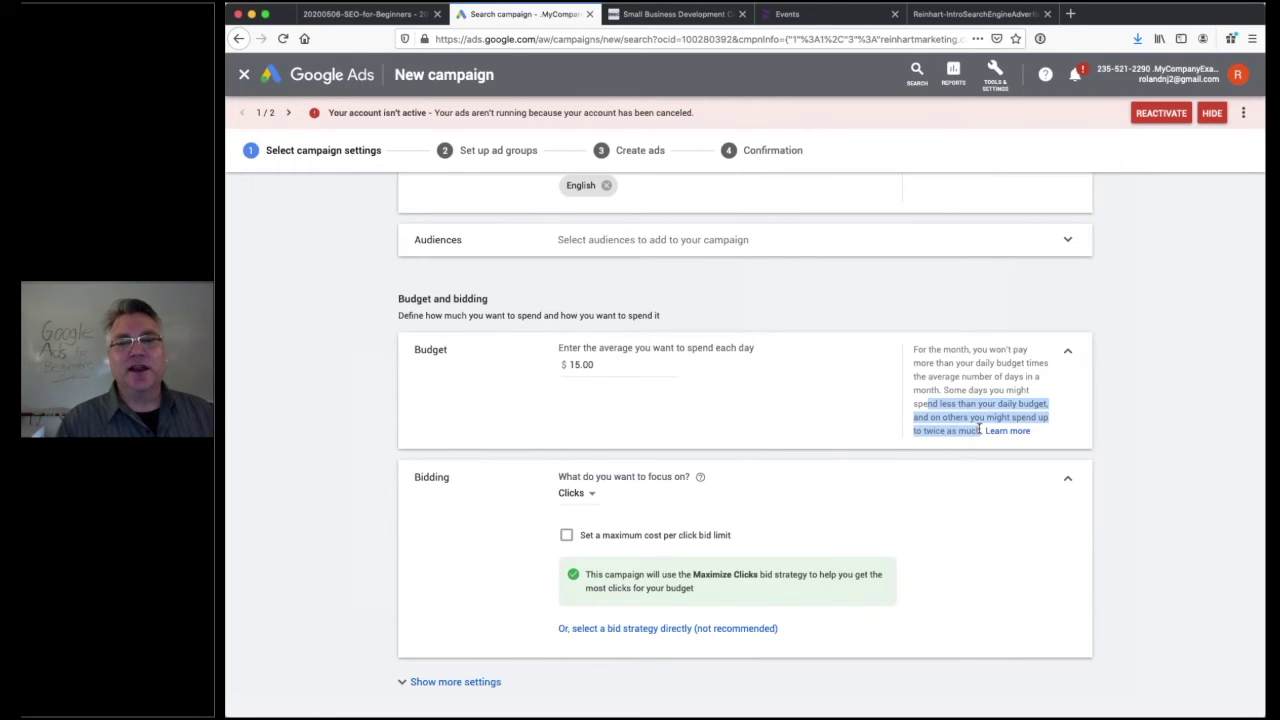
{"action": "left_click", "coordinate": [560, 408]}
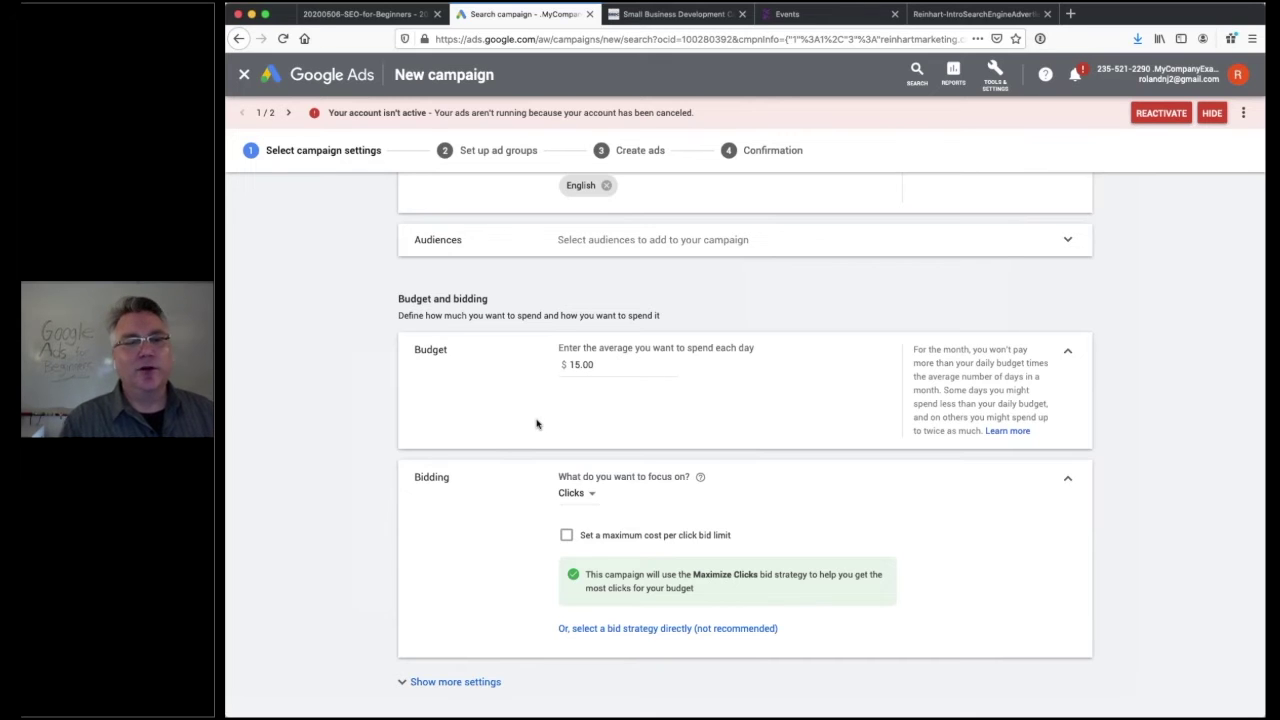
Enable the maximum cost-per-click bid limit and set it to $5.00
{"action": "scroll", "coordinate": [536, 424], "scroll_direction": "down", "scroll_amount": 2}
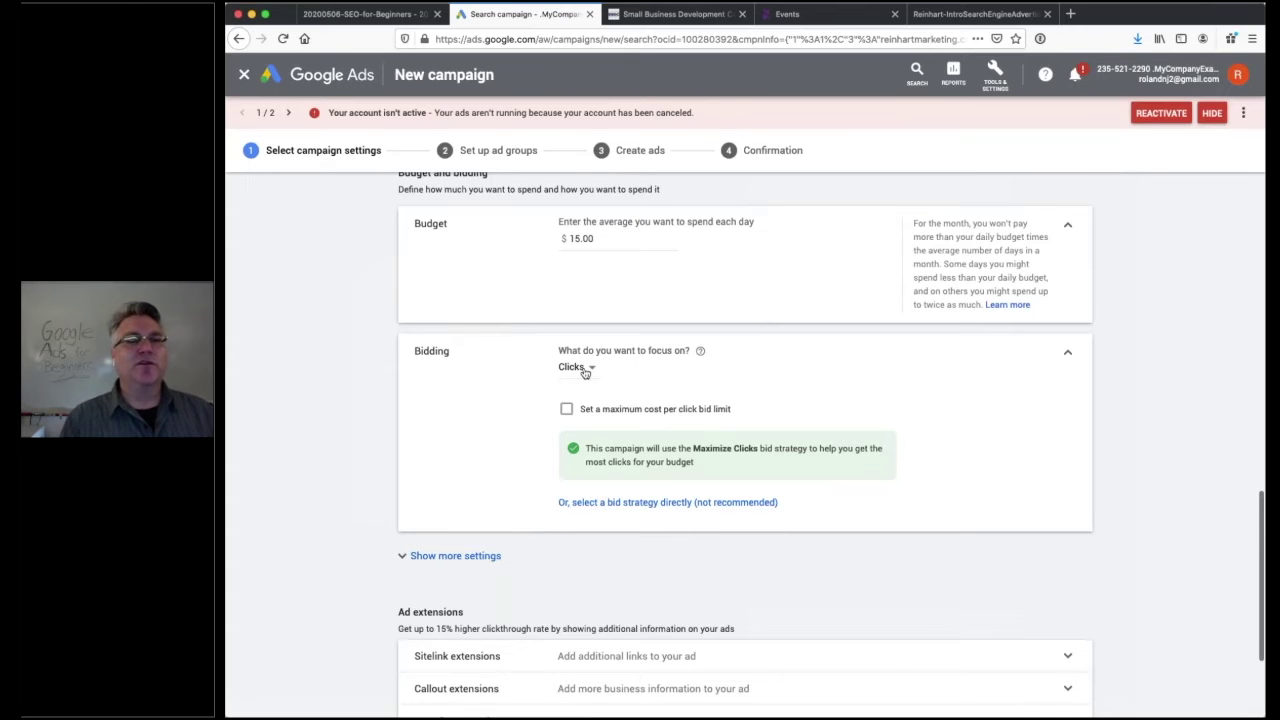
{"action": "mouse_move", "coordinate": [700, 355]}
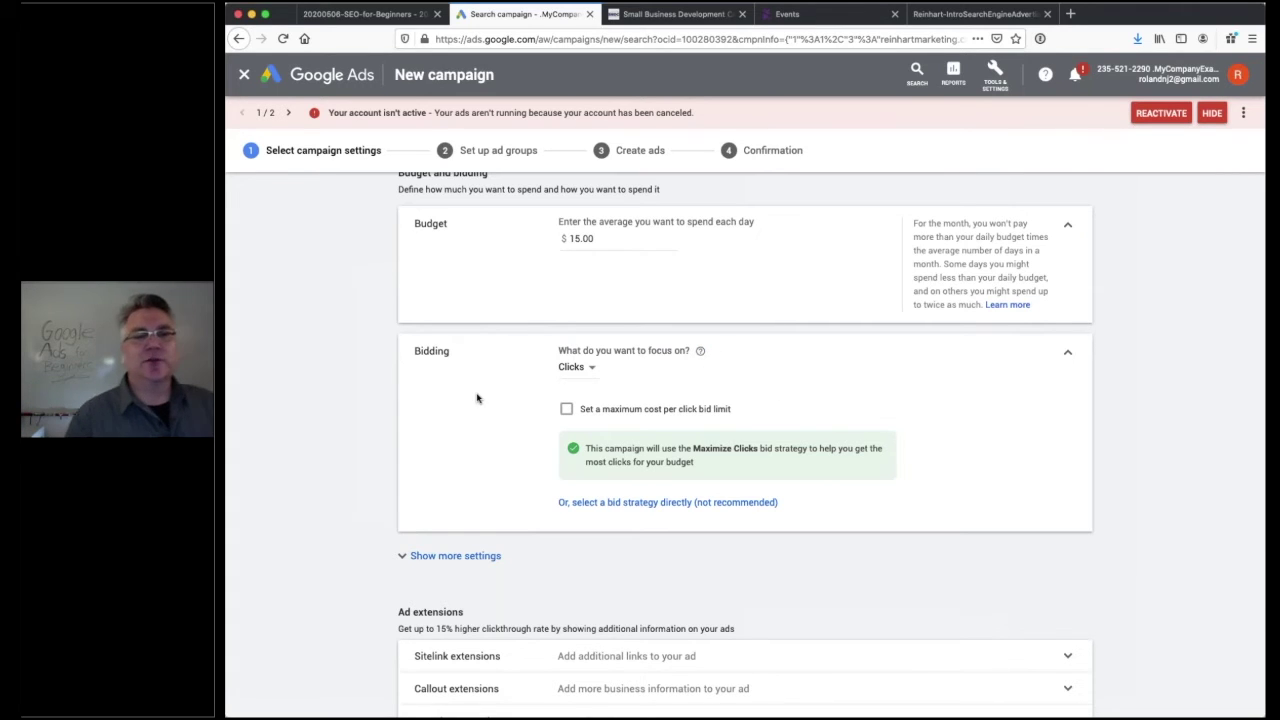
{"action": "left_click", "coordinate": [601, 411]}
{"action": "scroll", "coordinate": [635, 421], "scroll_direction": "down", "scroll_amount": 1}
{"action": "left_click", "coordinate": [610, 390]}
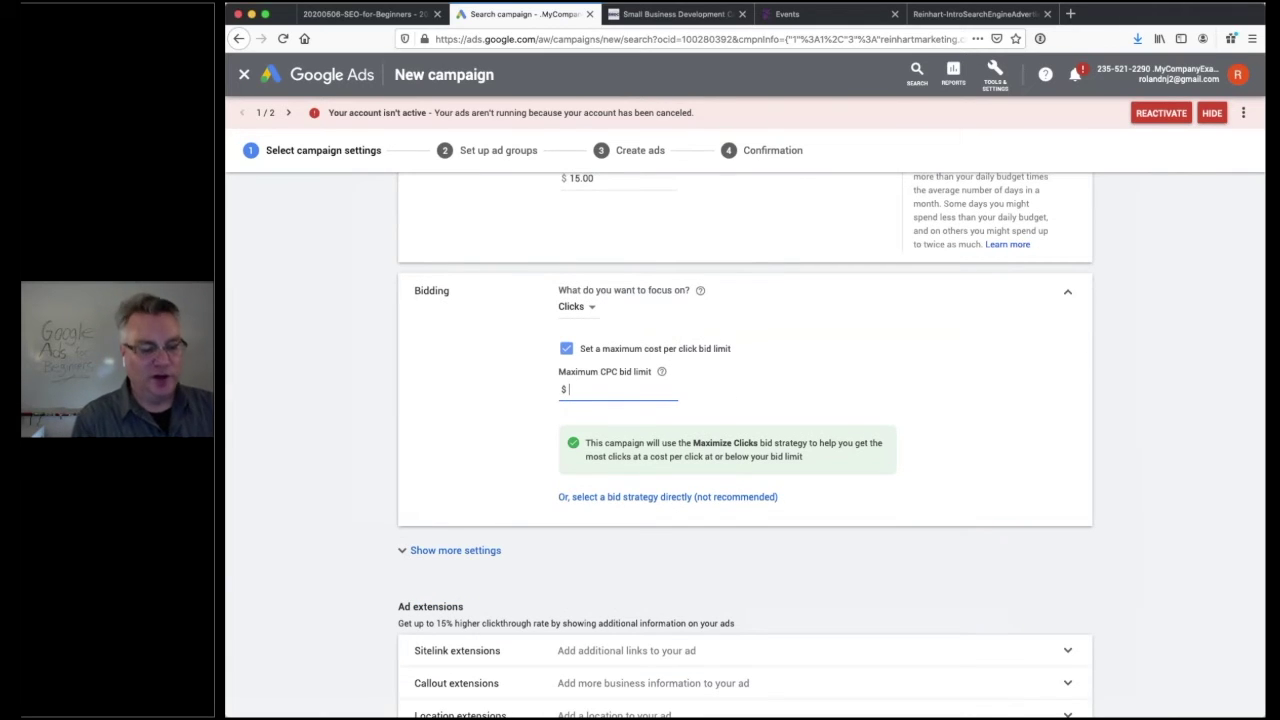
{"action": "type", "text": "5"}
{"action": "key", "text": "Tab"}
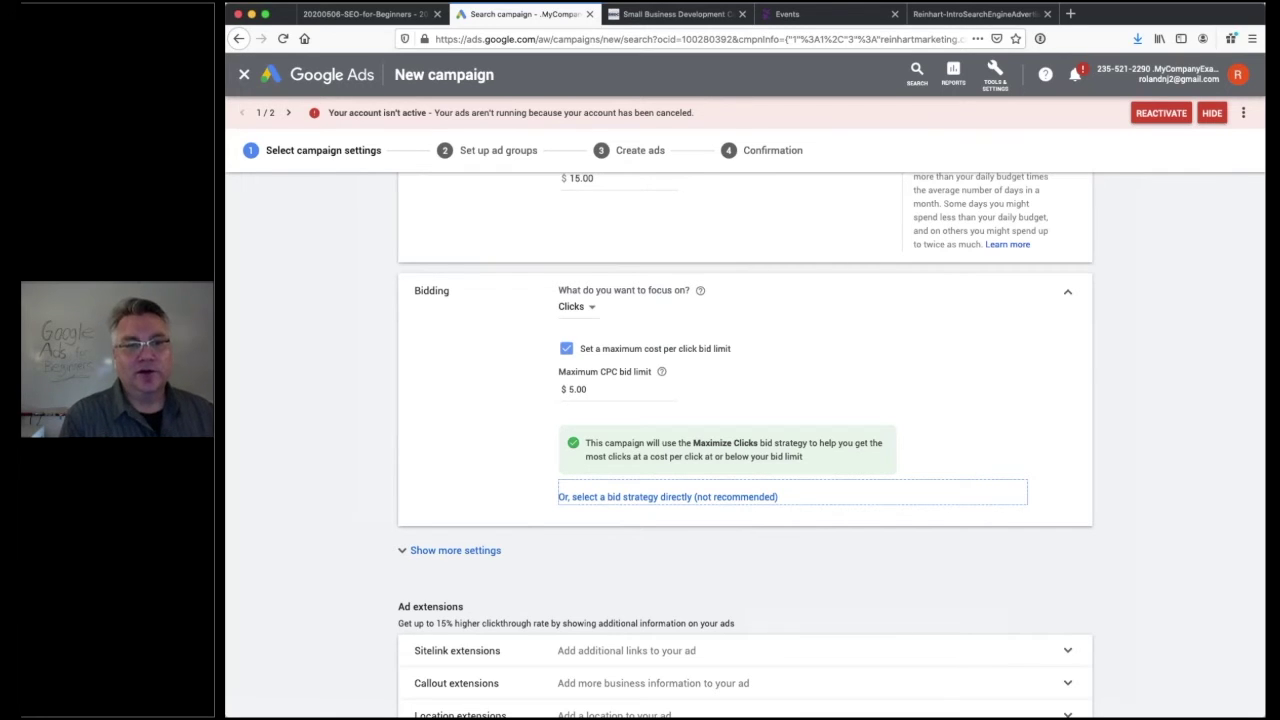
{"action": "scroll", "coordinate": [500, 286], "scroll_direction": "up", "scroll_amount": 1}
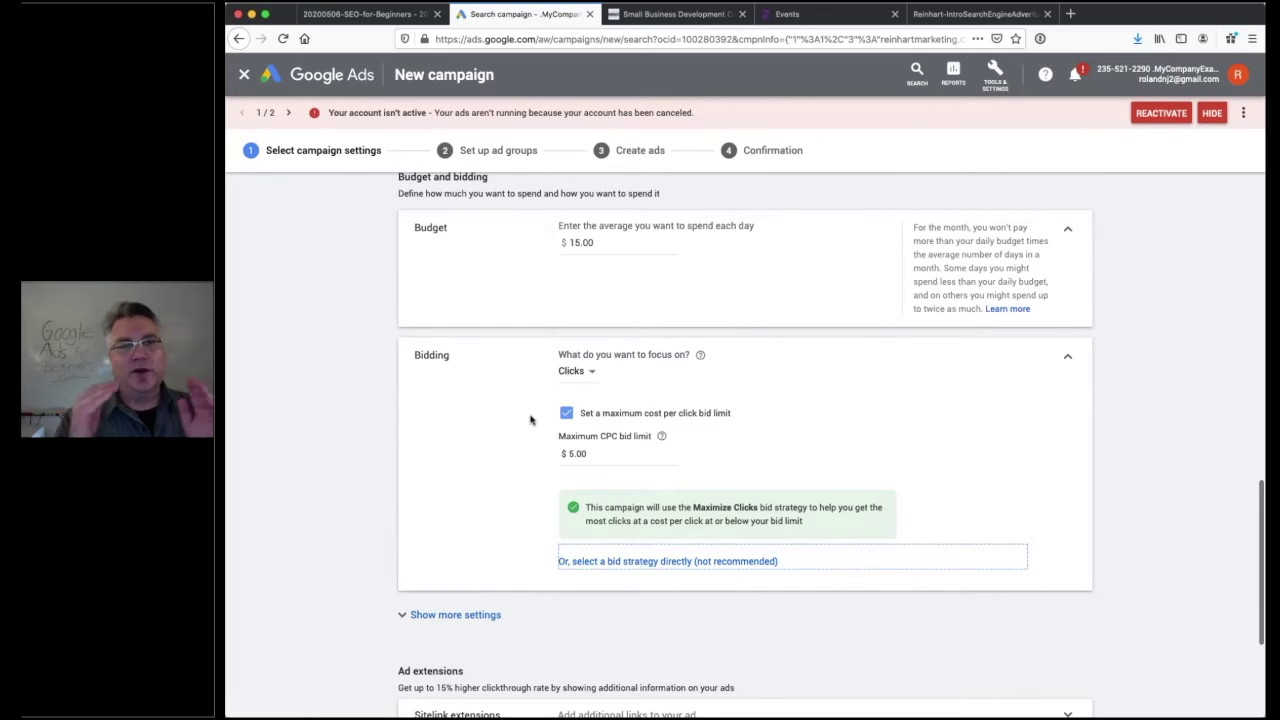
{"action": "scroll", "coordinate": [531, 419], "scroll_direction": "down", "scroll_amount": 1}
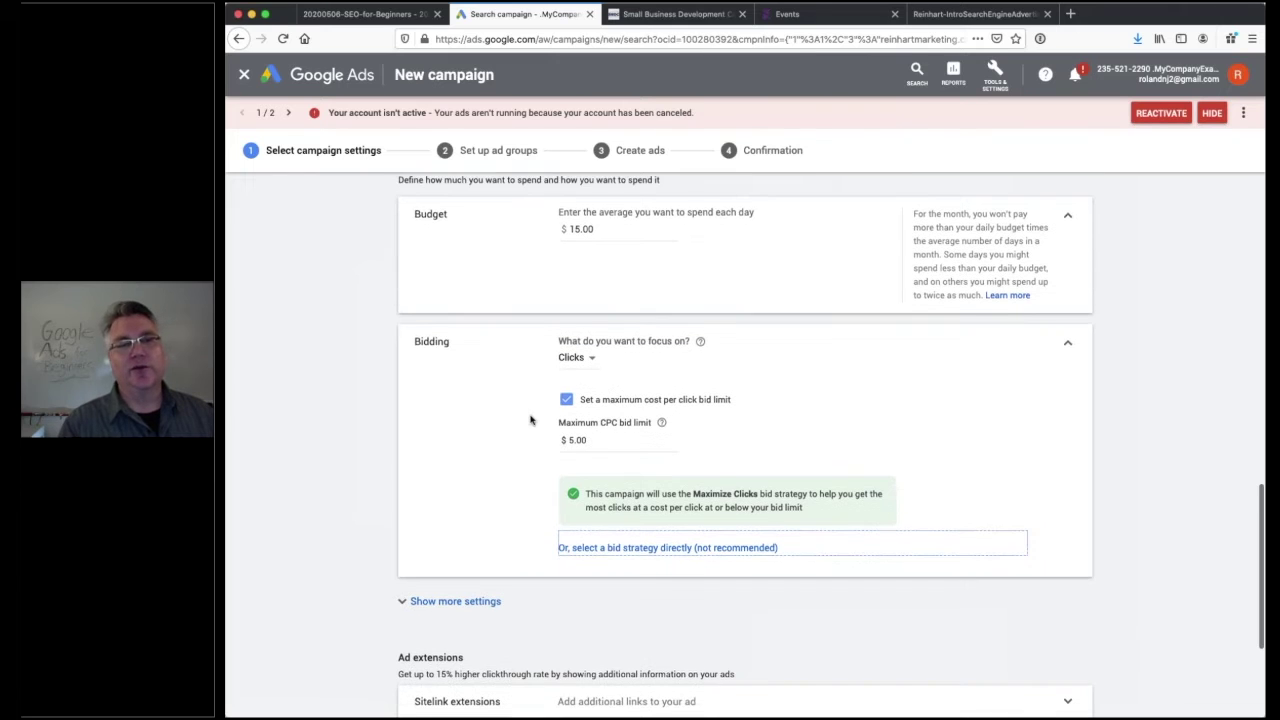
{"action": "scroll", "coordinate": [531, 419], "scroll_direction": "down", "scroll_amount": 2}
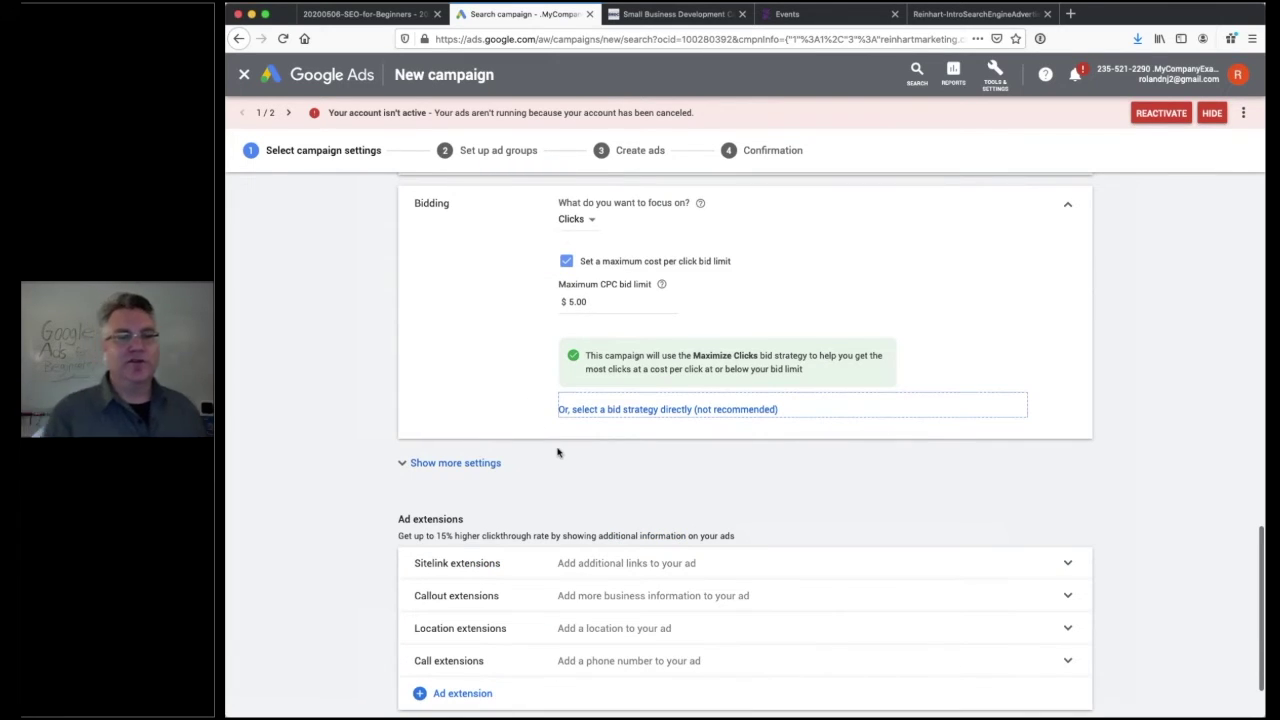
Scroll past Ad extensions and save the campaign settings to continue to ad group setup
{"action": "scroll", "coordinate": [558, 453], "scroll_direction": "down", "scroll_amount": 2}
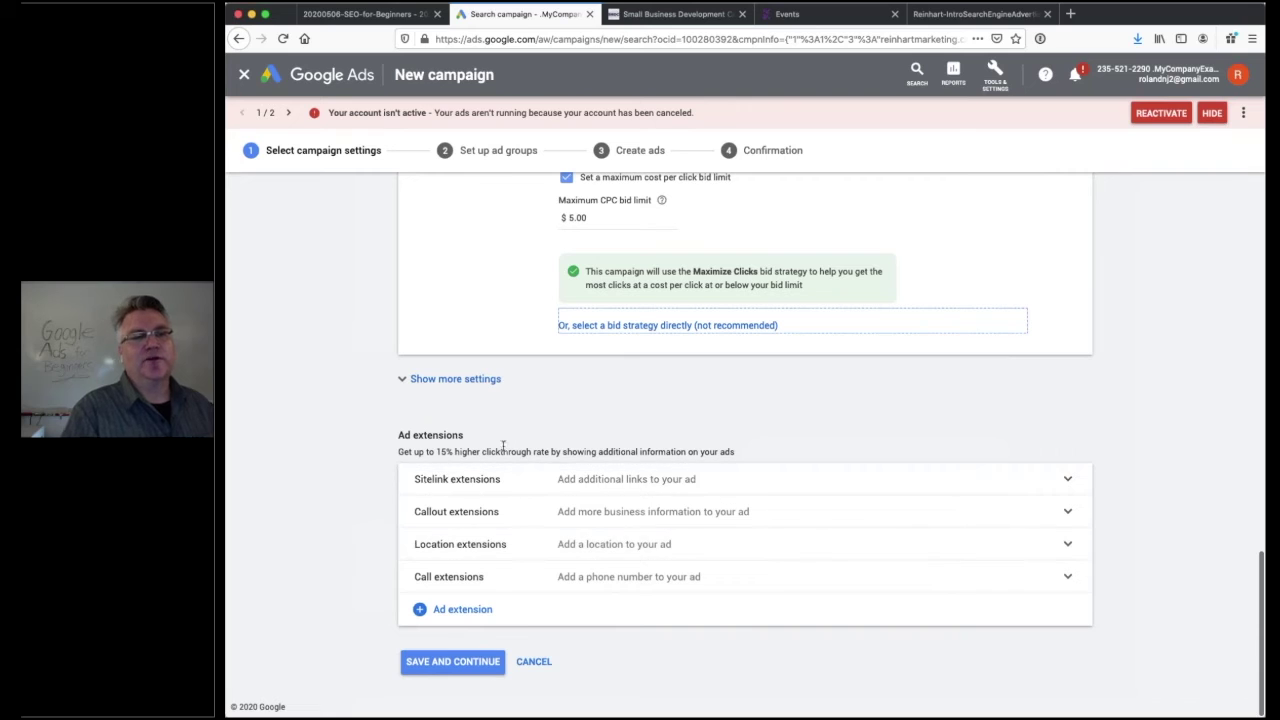
{"action": "triple_click", "coordinate": [458, 434]}
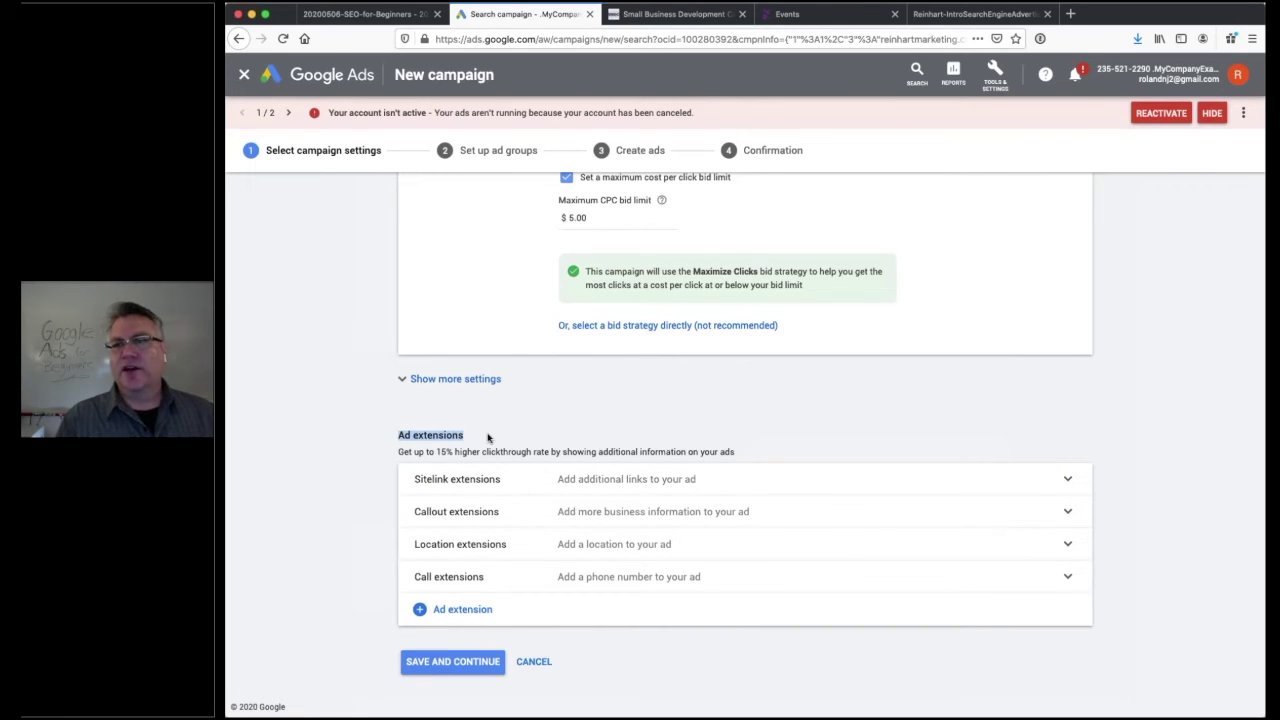
{"action": "left_click", "coordinate": [488, 437]}
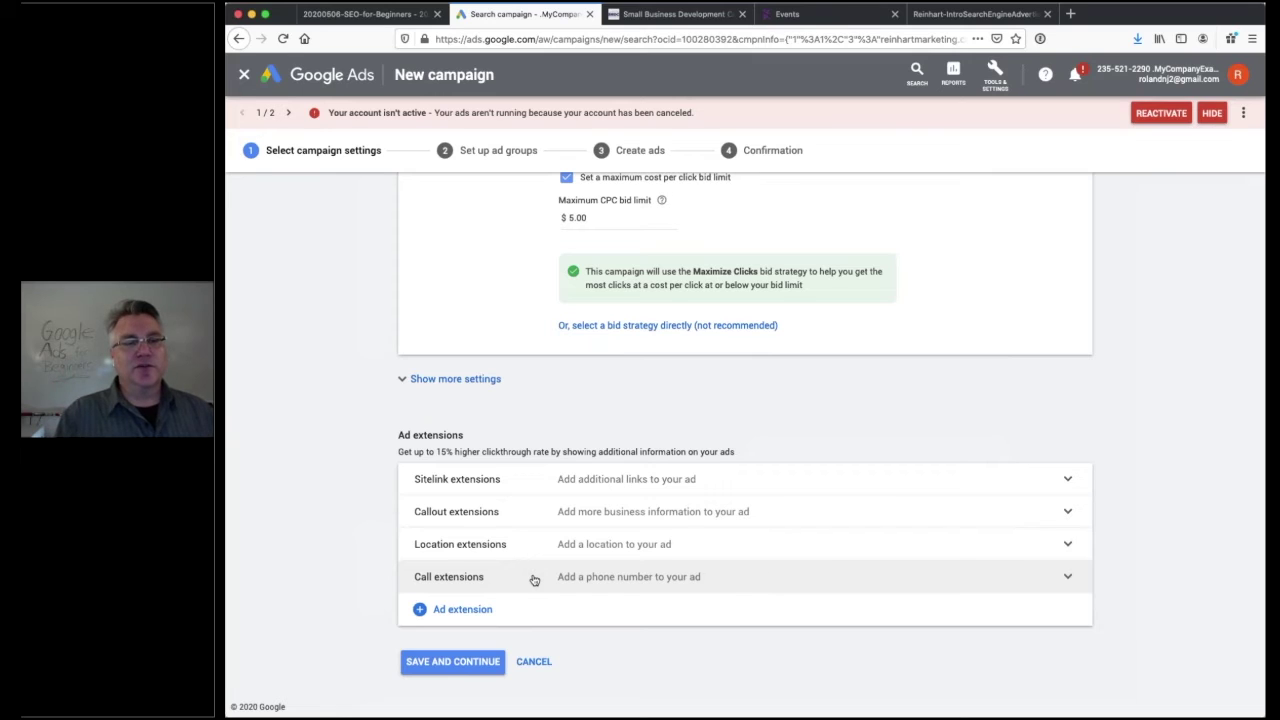
{"action": "left_click", "coordinate": [463, 665]}
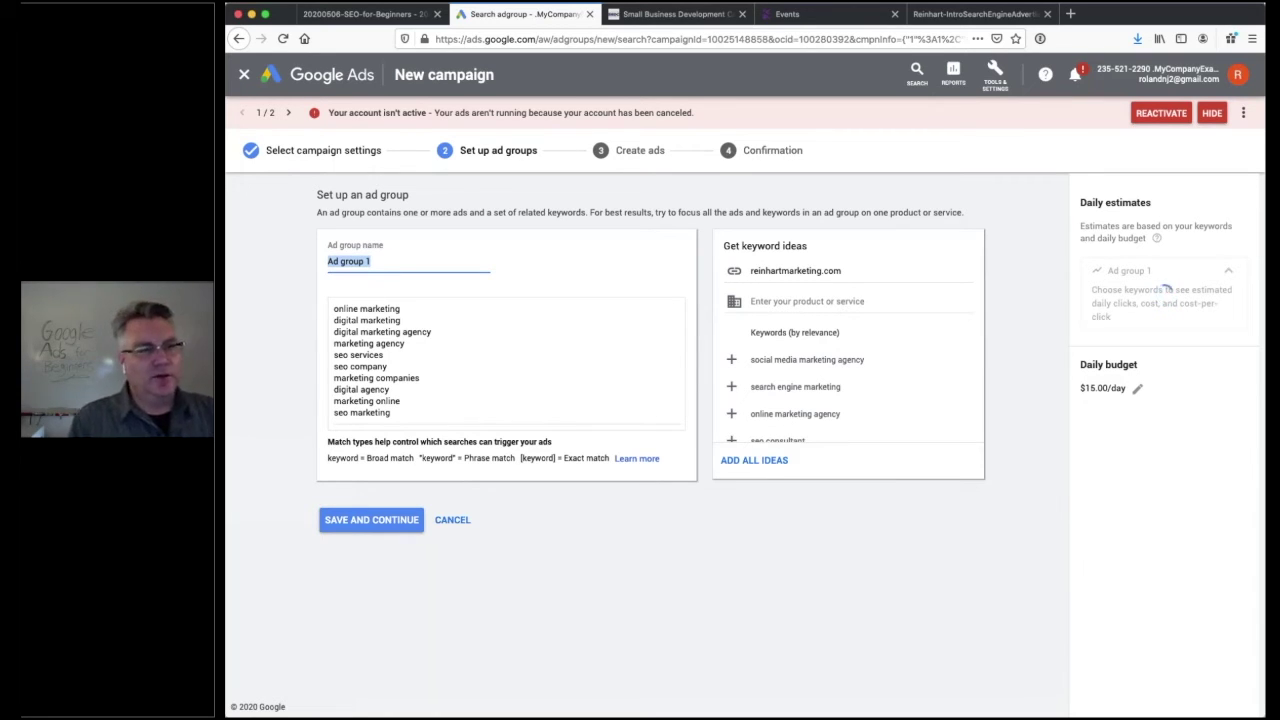
Name the ad group 'Tax Audit Representation' and clear the pre-filled keyword suggestions
{"action": "type", "text": "Tax Audit Rep"}
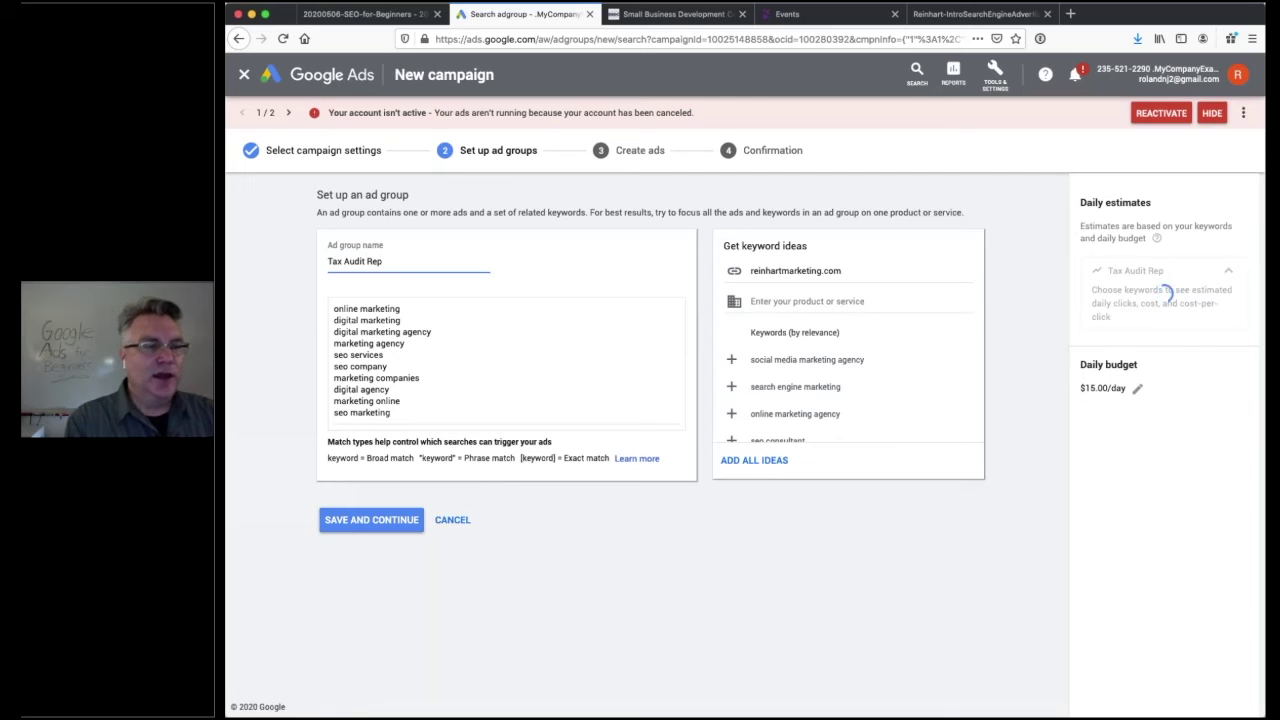
{"action": "type", "text": "res"}
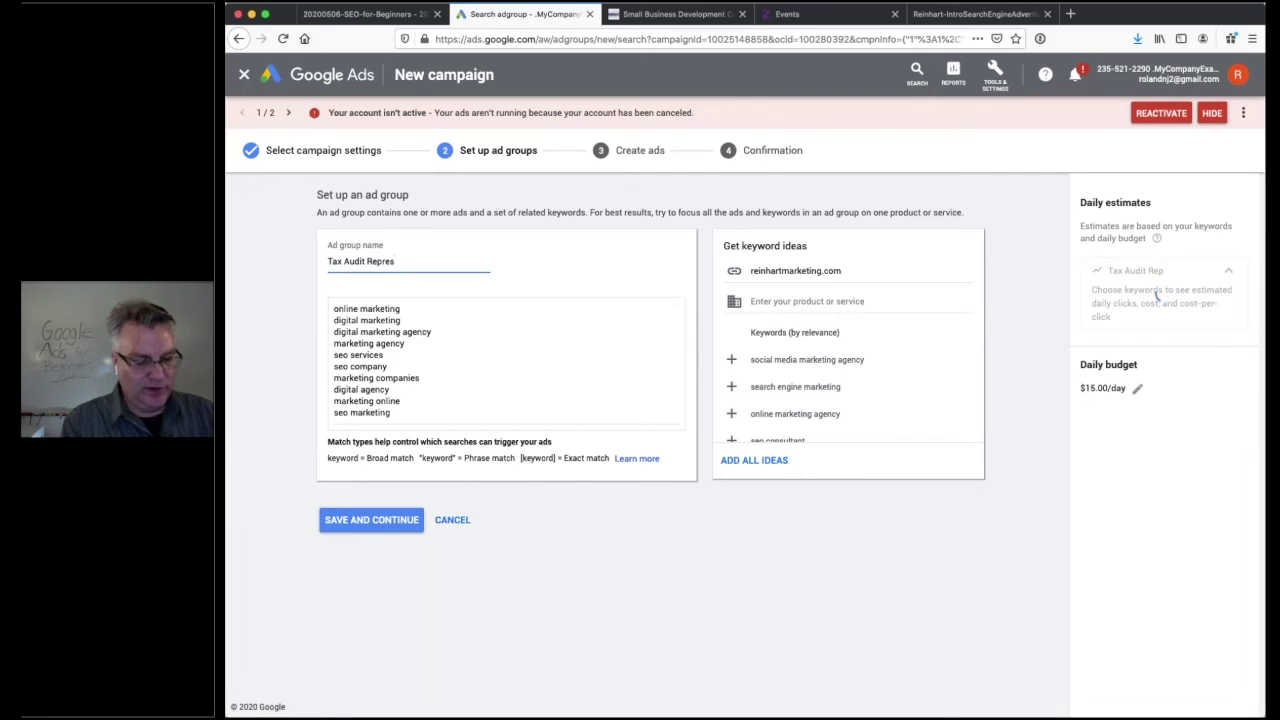
{"action": "type", "text": "entation"}
{"action": "key", "text": "Tab"}
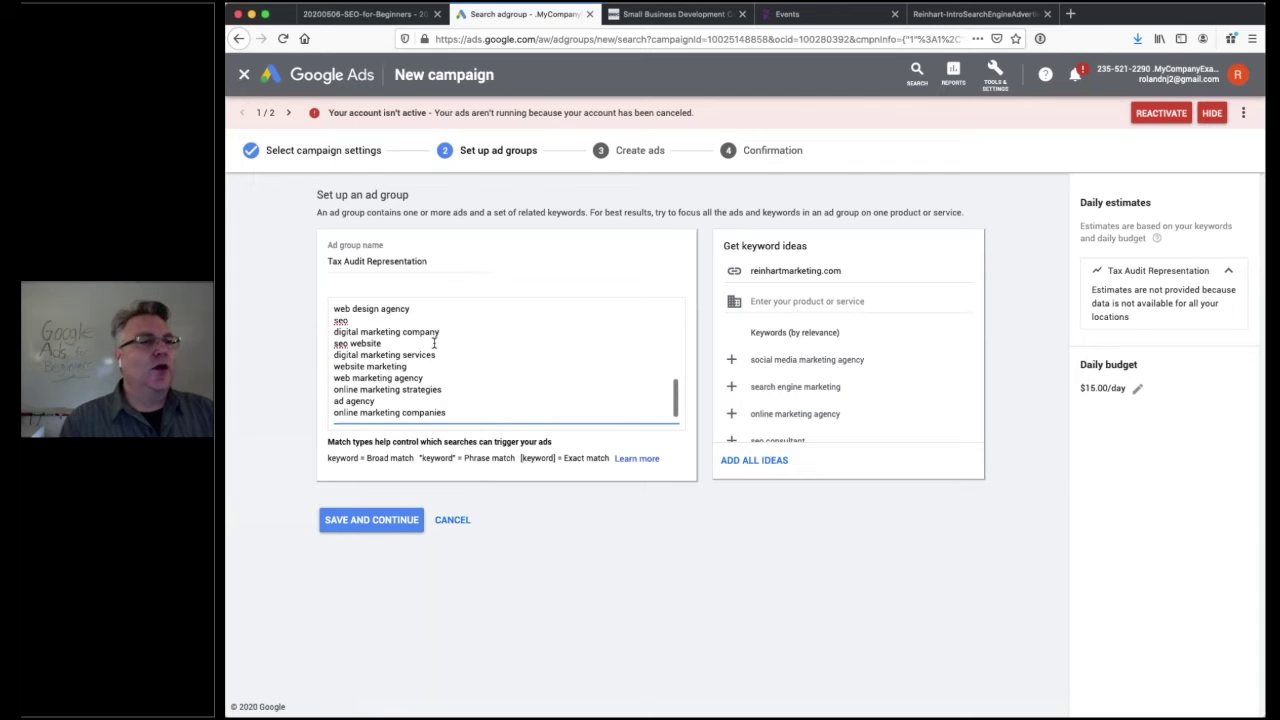
{"action": "key", "text": "super+a"}
{"action": "key", "text": "BackSpace"}
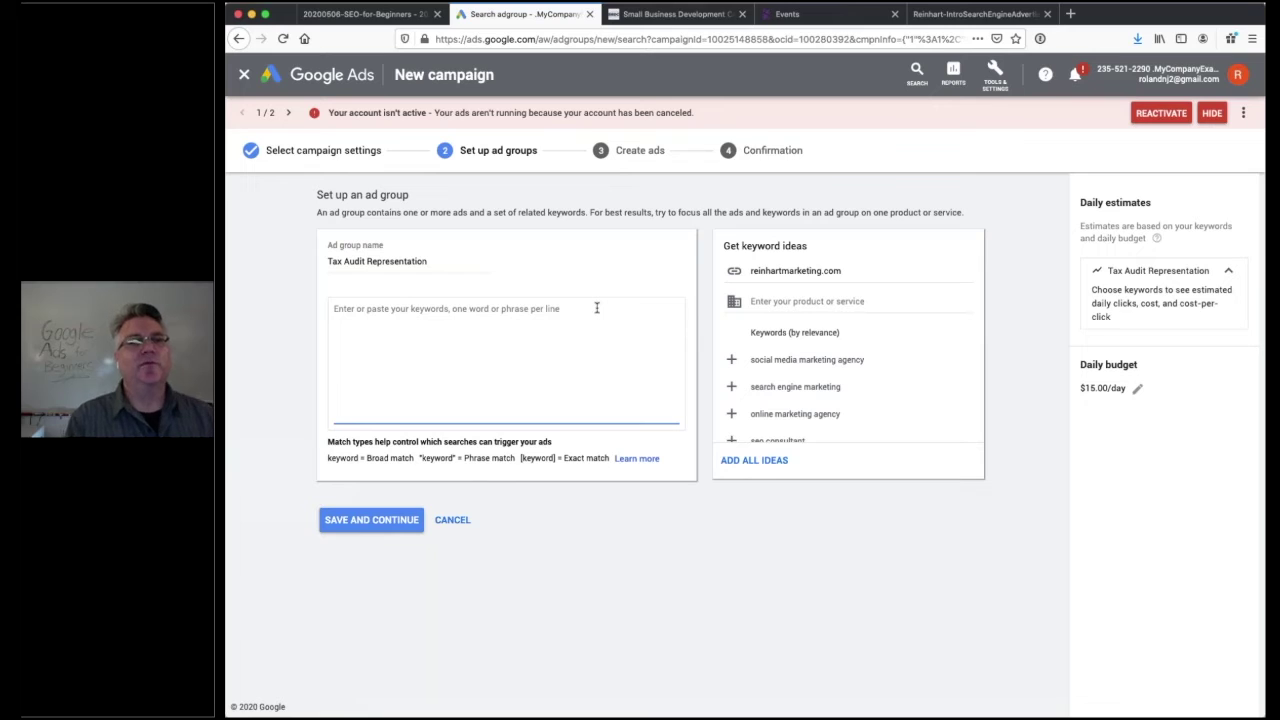
{"action": "key", "text": "super+Tab"}
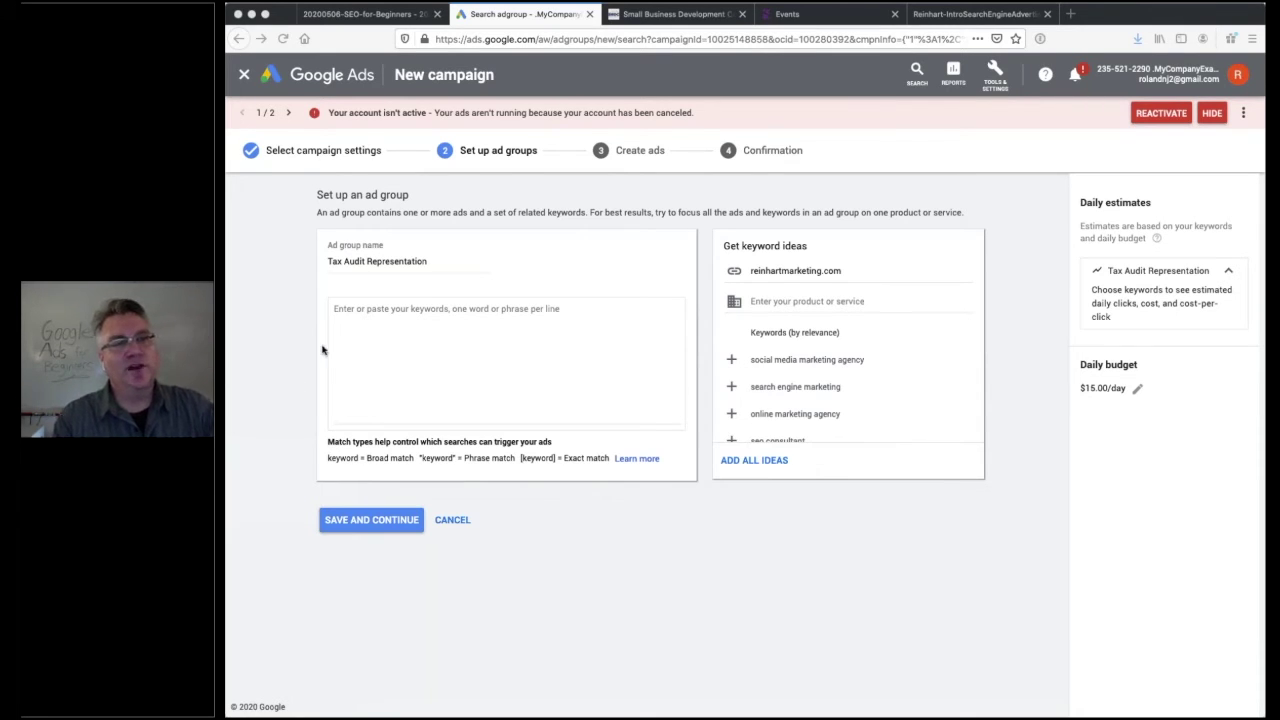
Enter keywords 'tax audit accountant' and 'tax audit cpa' on separate lines
{"action": "left_click", "coordinate": [343, 318]}
{"action": "type", "text": "tax audit accountant"}
{"action": "key", "text": "Return"}
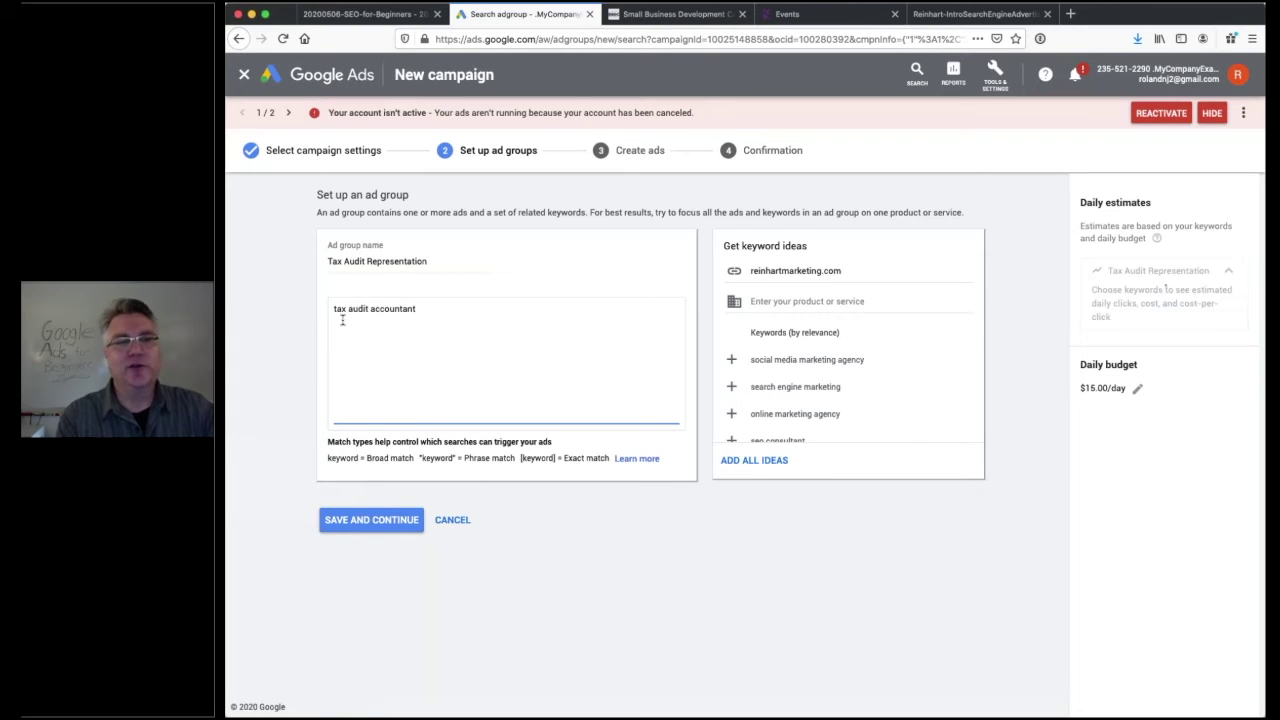
{"action": "type", "text": "tax audit accountant"}
{"action": "key", "text": "BackSpace"}
{"action": "key", "text": "BackSpace"}
{"action": "key", "text": "BackSpace"}
{"action": "key", "text": "BackSpace"}
{"action": "key", "text": "BackSpace"}
{"action": "key", "text": "BackSpace"}
{"action": "key", "text": "BackSpace"}
{"action": "key", "text": "BackSpace"}
{"action": "key", "text": "BackSpace"}
{"action": "key", "text": "BackSpace"}
{"action": "type", "text": "cpa"}
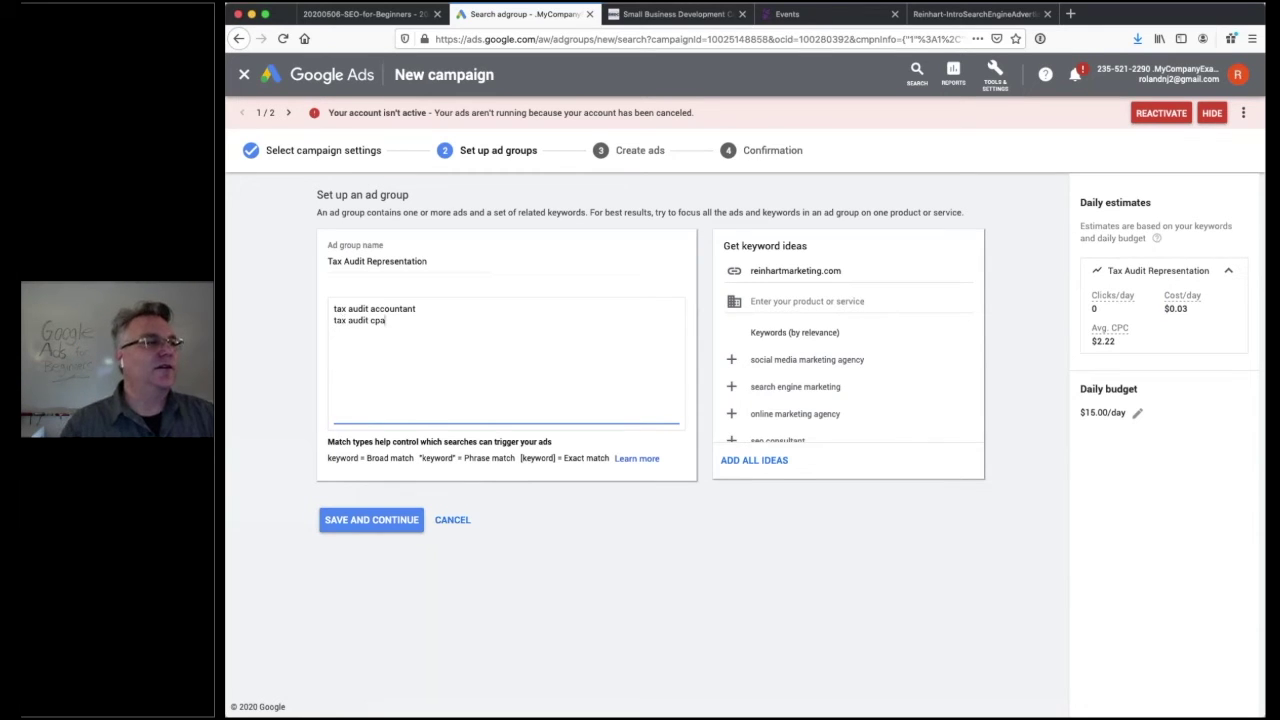
{"action": "left_click", "coordinate": [393, 342]}
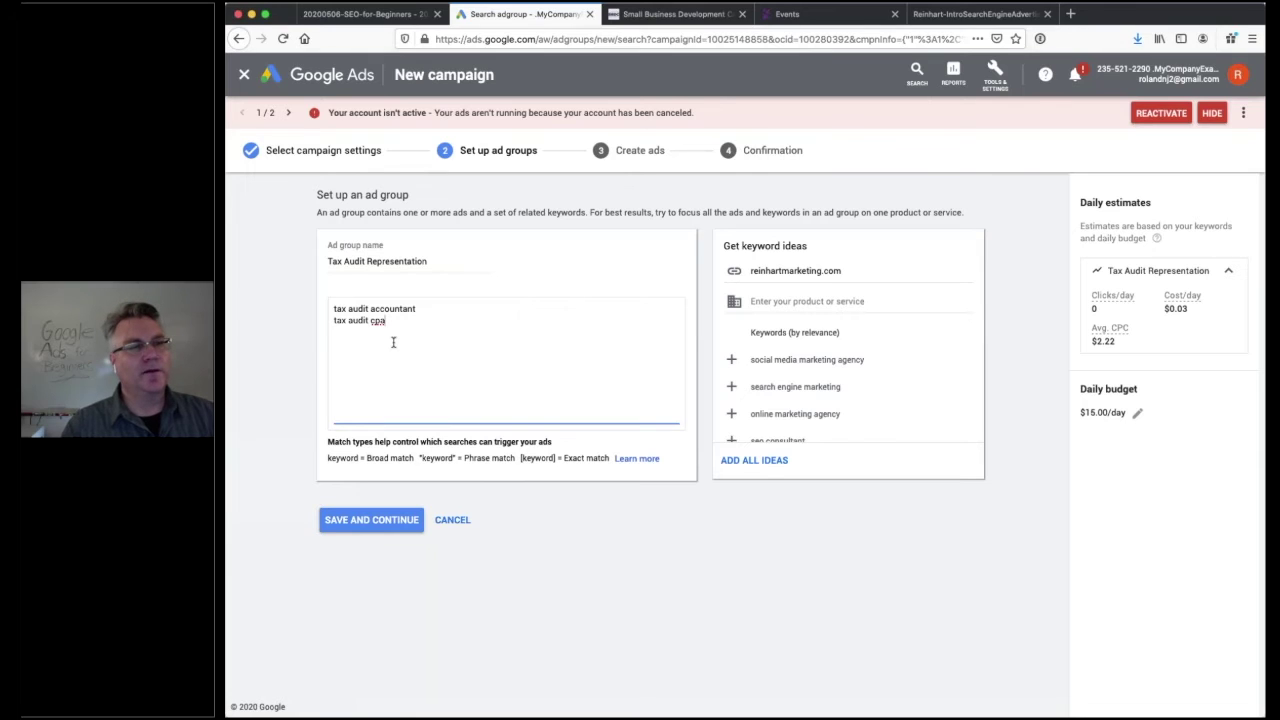
Add 'tax audit certified public accountant' and 'irs tax audit accountant' as the third and fourth keywords
{"action": "key", "text": "Return"}
{"action": "type", "text": "tax audit certified public accountant"}
{"action": "key", "text": "Return"}
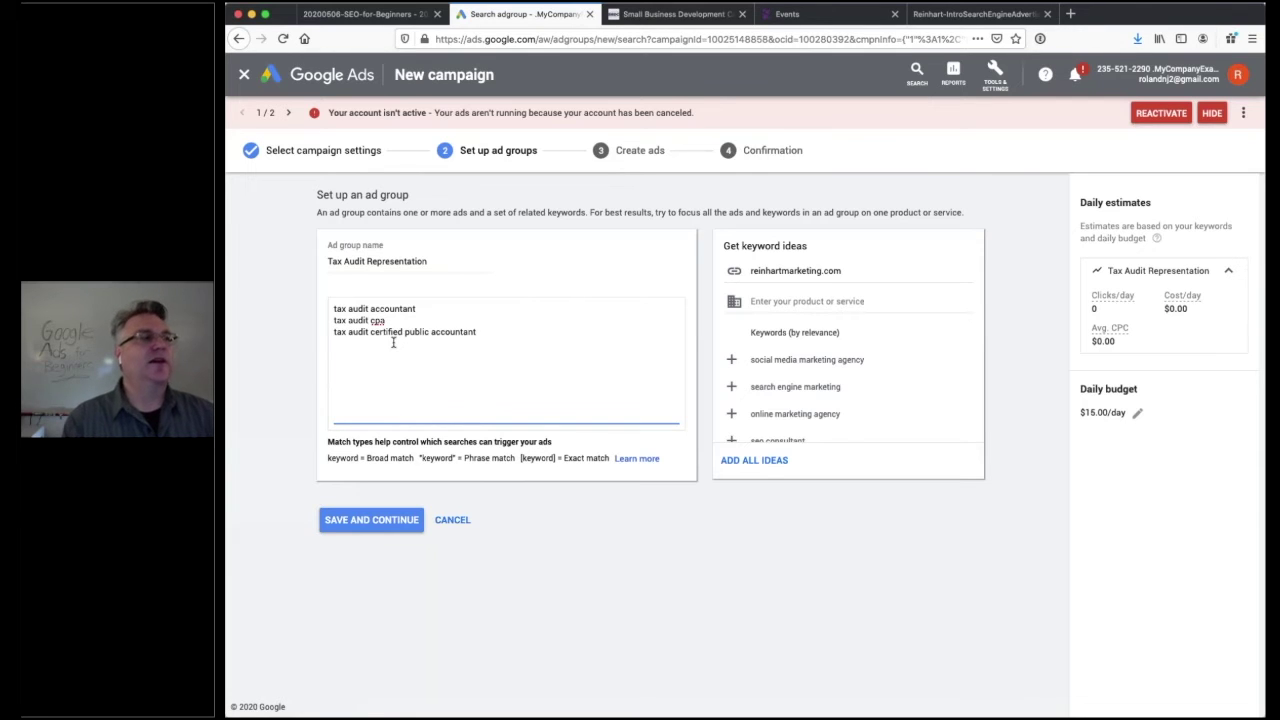
{"action": "type", "text": "t irs"}
{"action": "type", "text": "tax audit certified public accountant"}
{"action": "key", "text": "Return"}
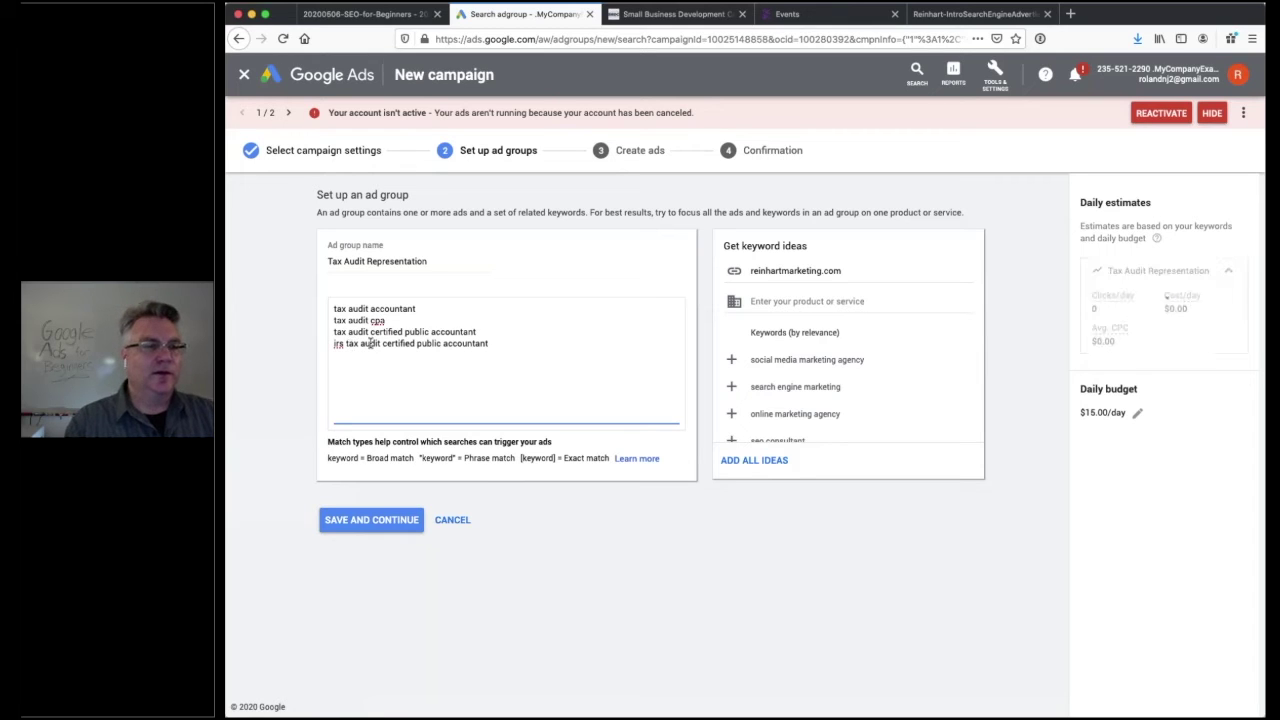
{"action": "double_click", "coordinate": [401, 343]}
{"action": "key", "text": "shift+Right"}
{"action": "key", "text": "shift+Right"}
{"action": "key", "text": "shift+Right"}
{"action": "key", "text": "shift+Right"}
{"action": "key", "text": "shift+Right"}
{"action": "key", "text": "shift+Right"}
{"action": "key", "text": "shift+Right"}
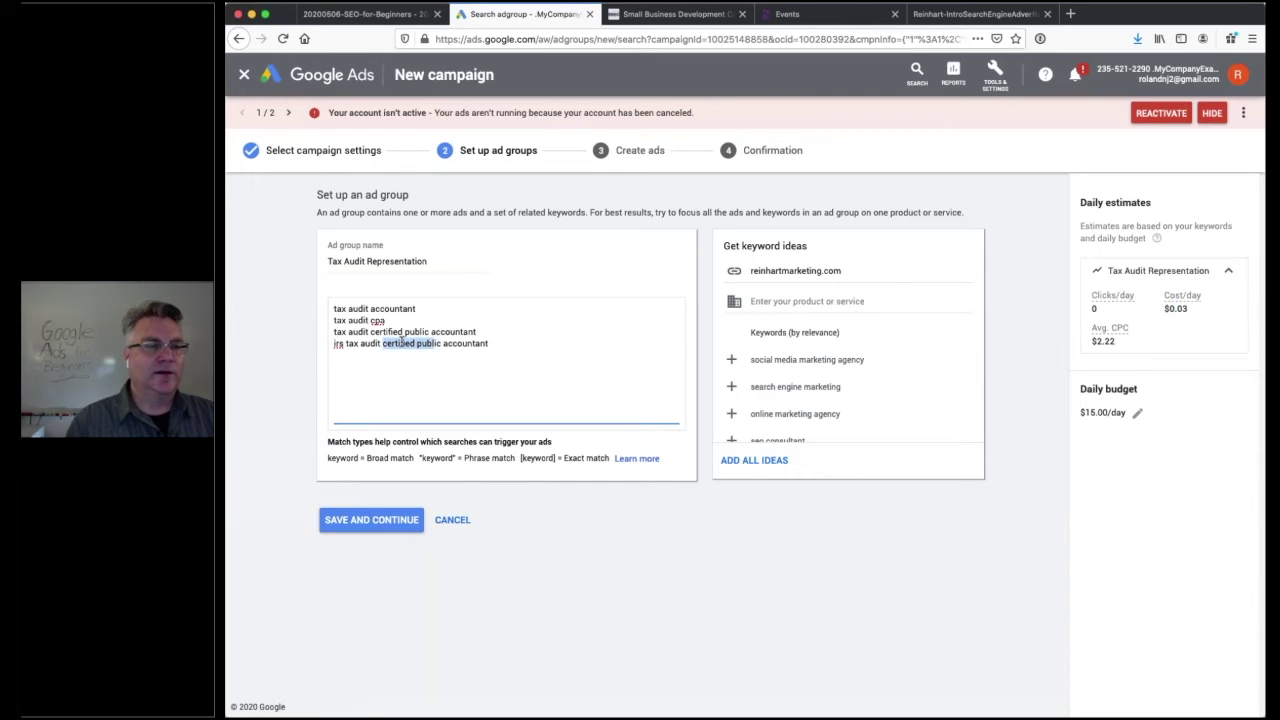
{"action": "key", "text": "BackSpace"}
{"action": "key", "text": "BackSpace"}
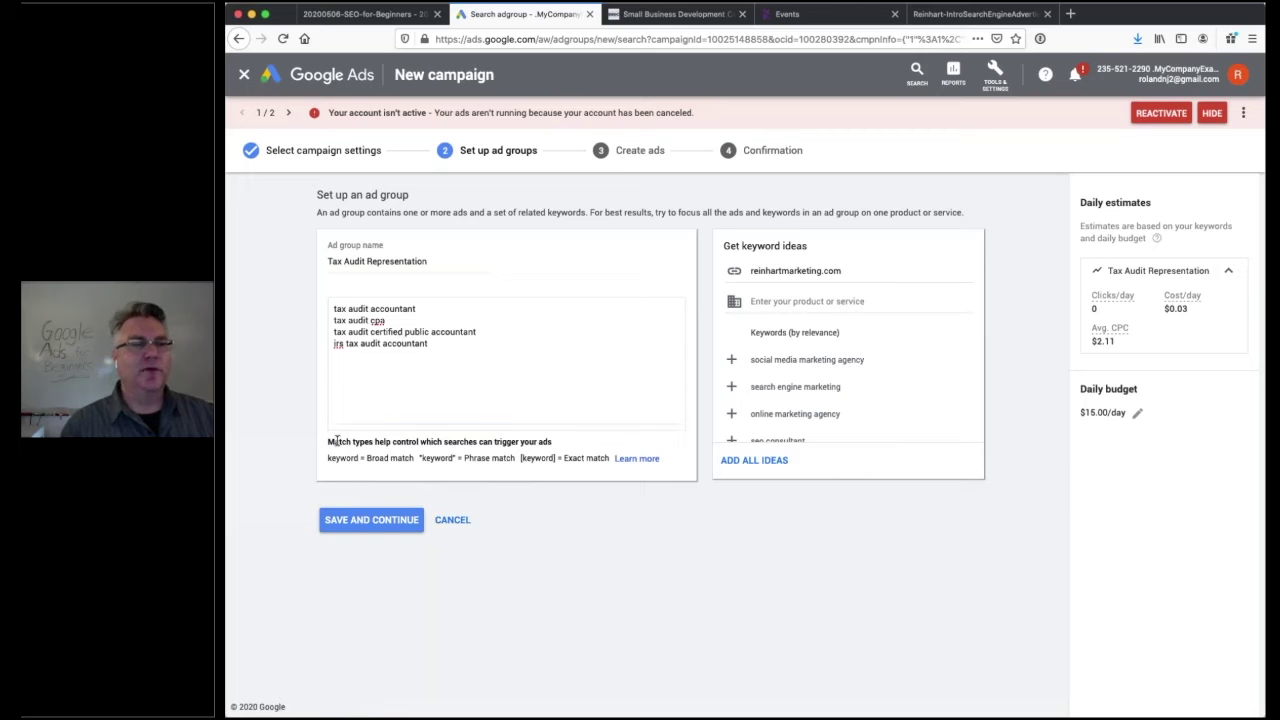
{"action": "triple_click", "coordinate": [337, 441]}
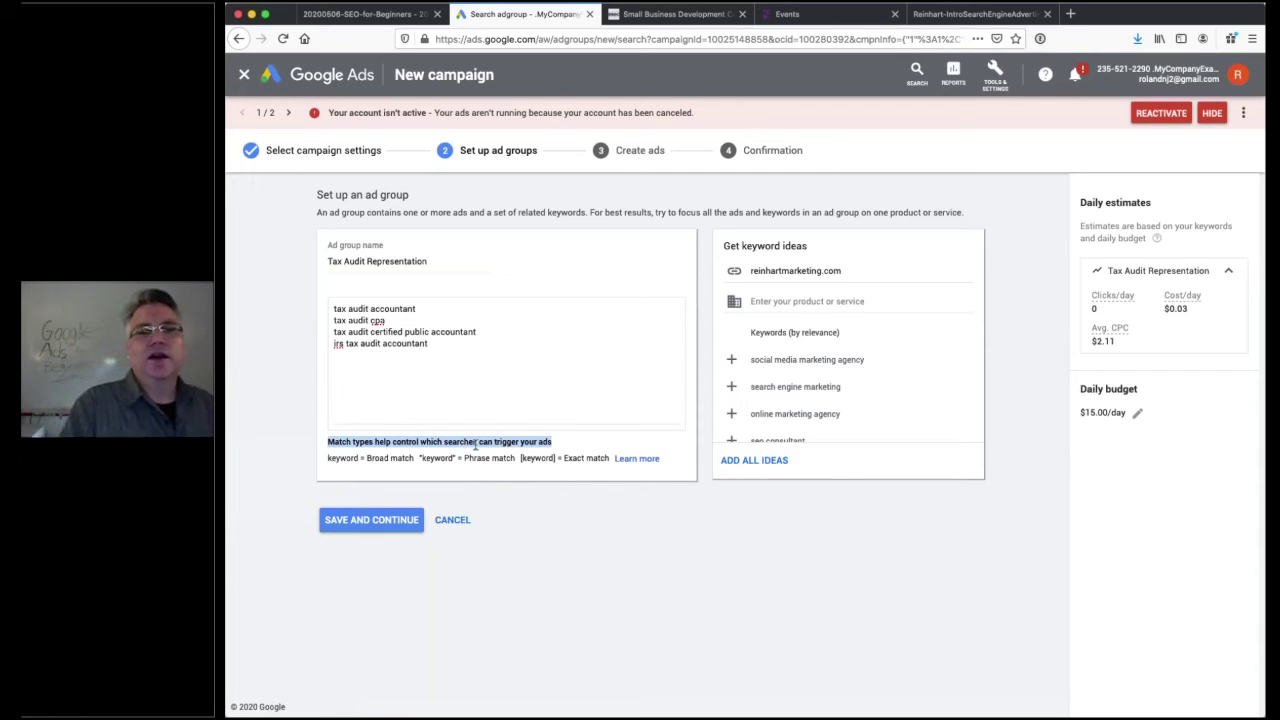
{"action": "left_click", "coordinate": [420, 310]}
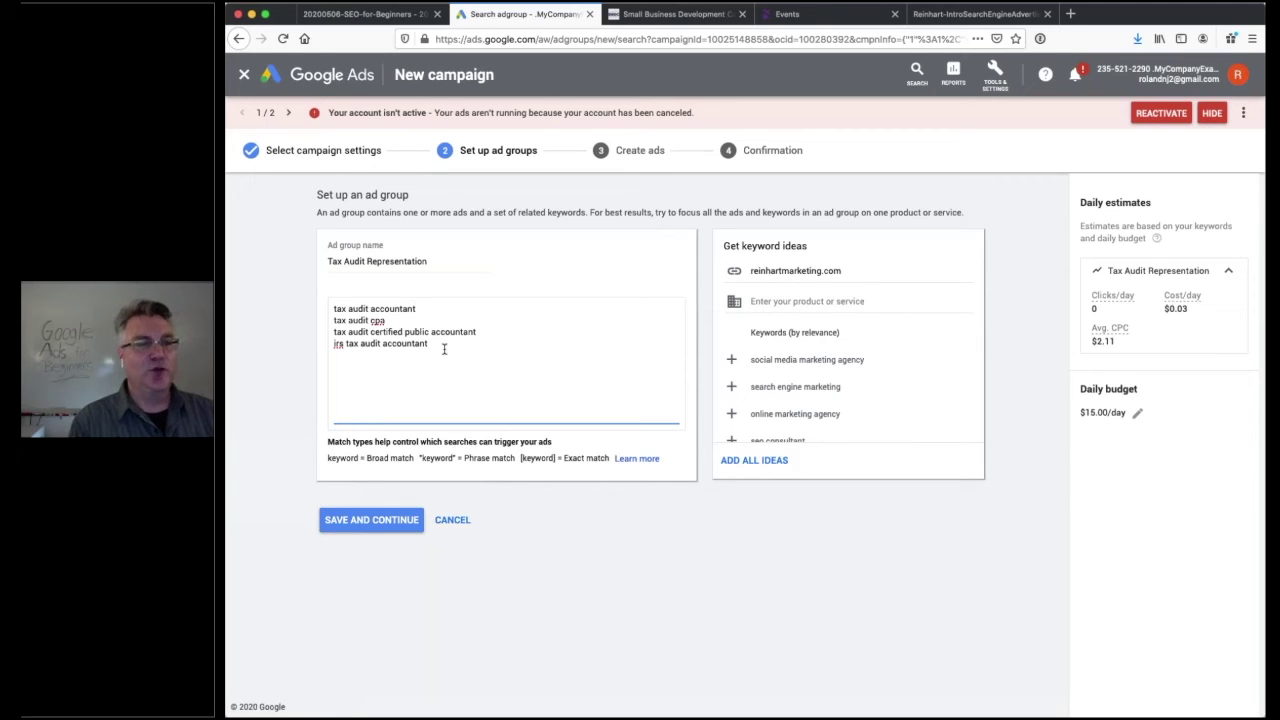
Put double quotes around each keyword, from "tax audit accountant" to "irs tax audit accountant"
{"action": "type", "text": "\""}
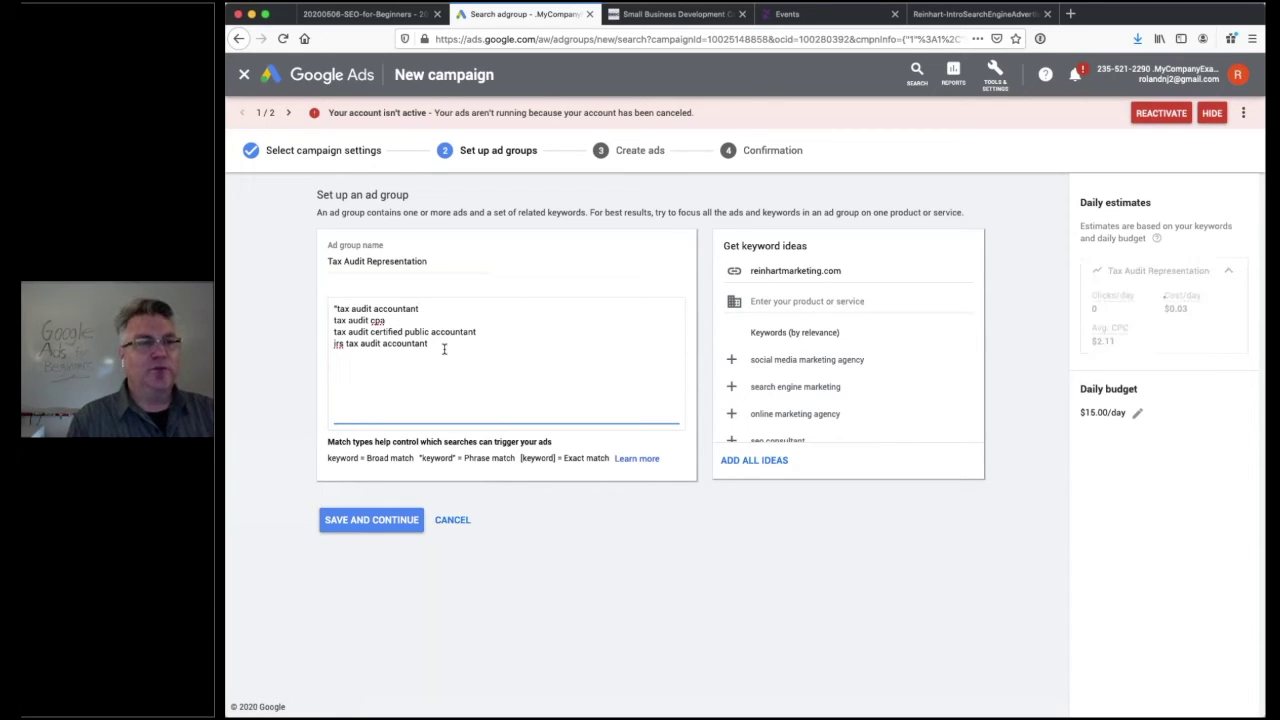
{"action": "type", "text": "\""}
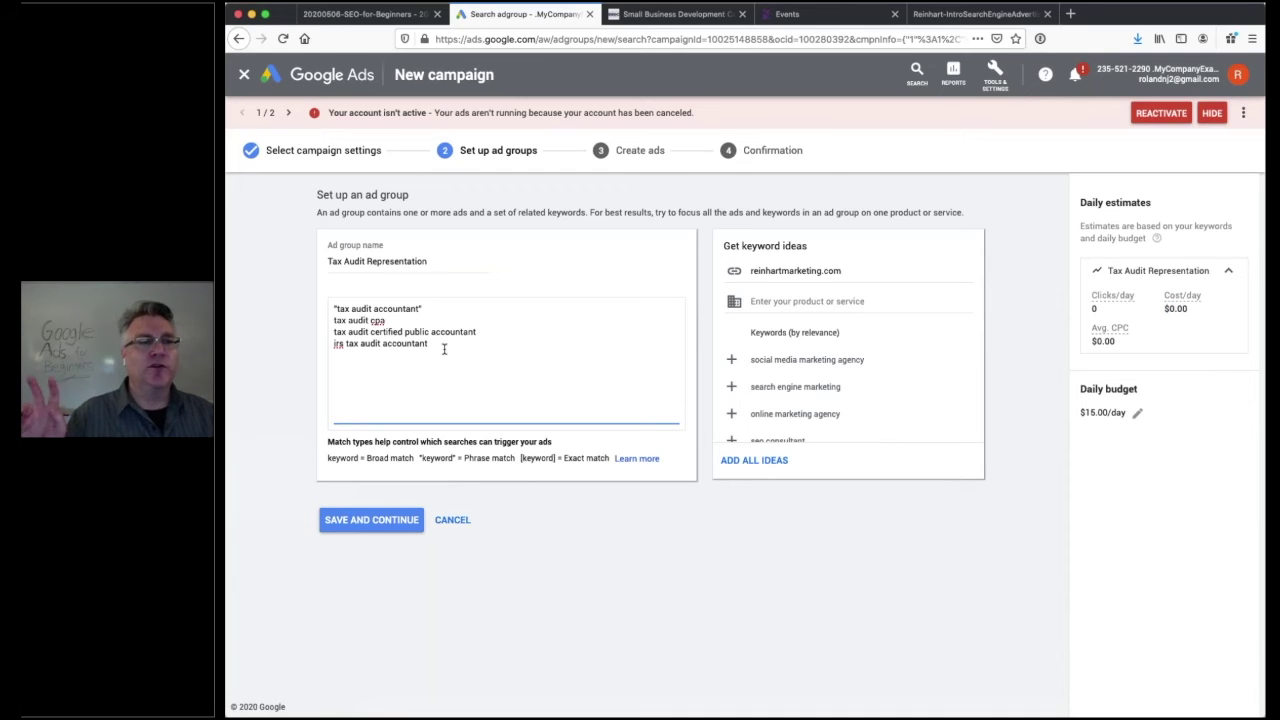
{"action": "key", "text": "Right"}
{"action": "type", "text": "\""}
{"action": "key", "text": "Right"}
{"action": "type", "text": "\""}
{"action": "key", "text": "End"}
{"action": "type", "text": "\""}
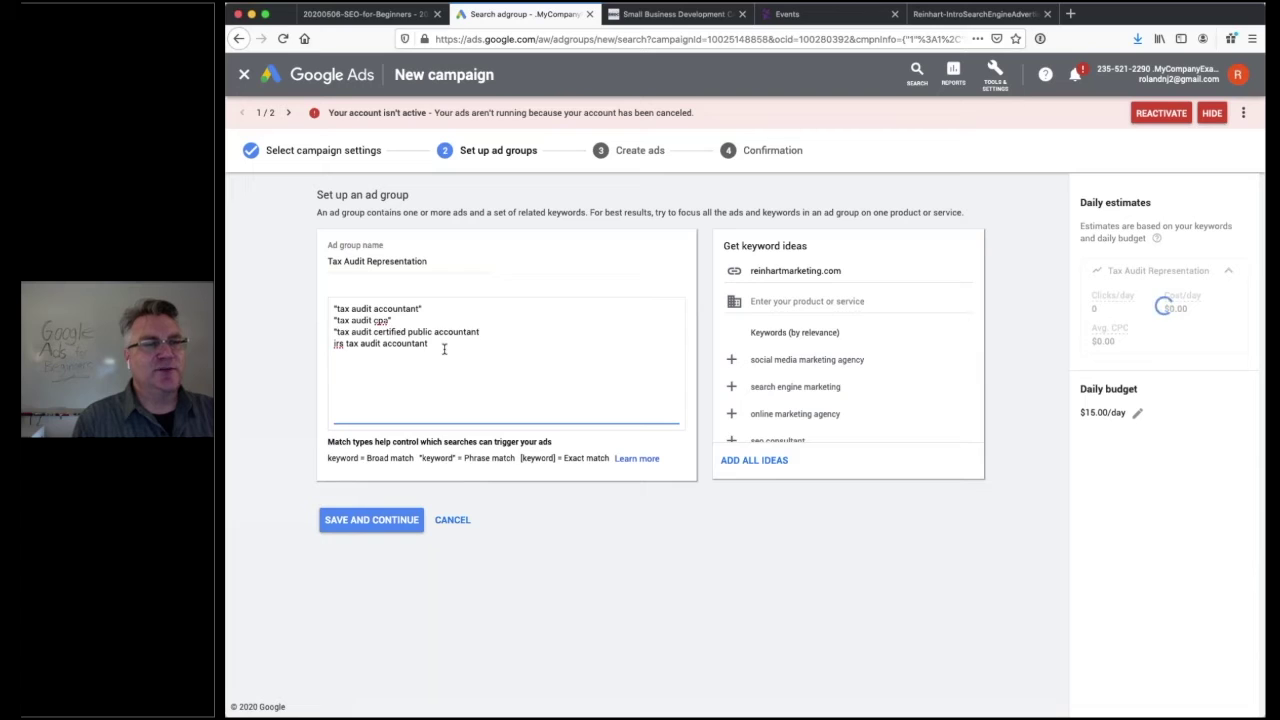
{"action": "left_click_drag", "start_coordinate": [420, 458], "coordinate": [517, 462]}
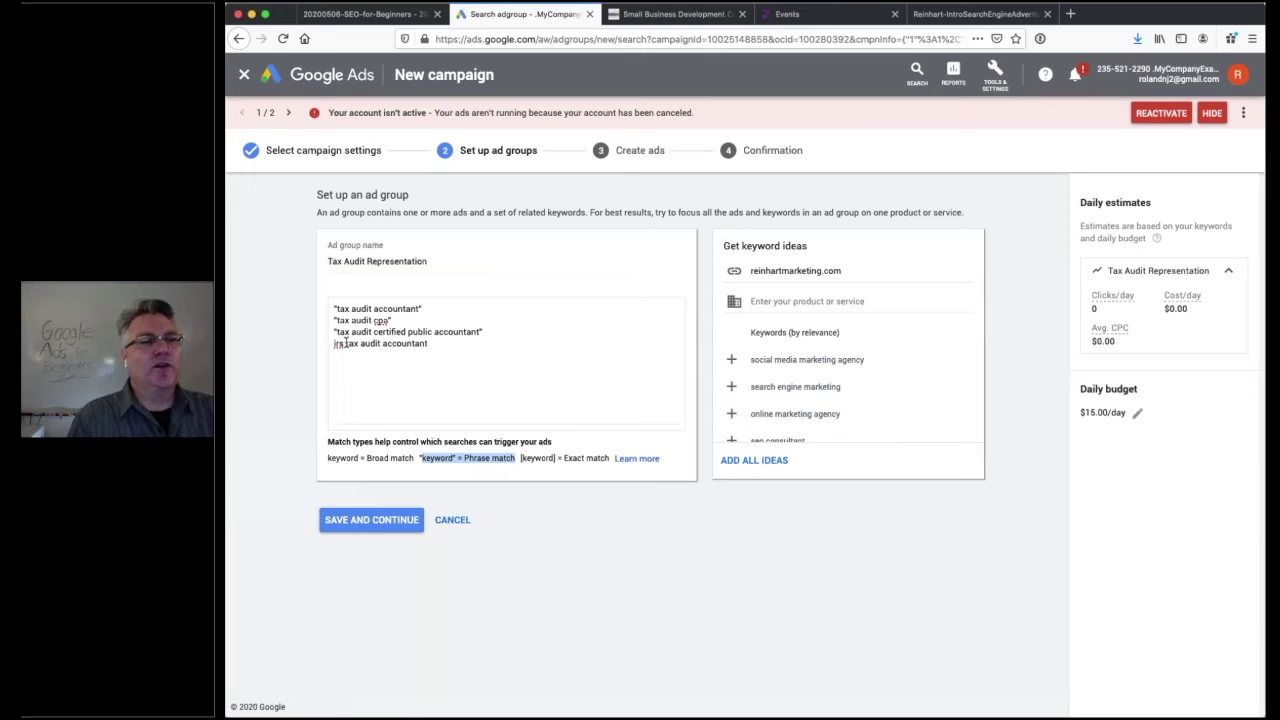
{"action": "left_click", "coordinate": [342, 343]}
{"action": "type", "text": "\" "}
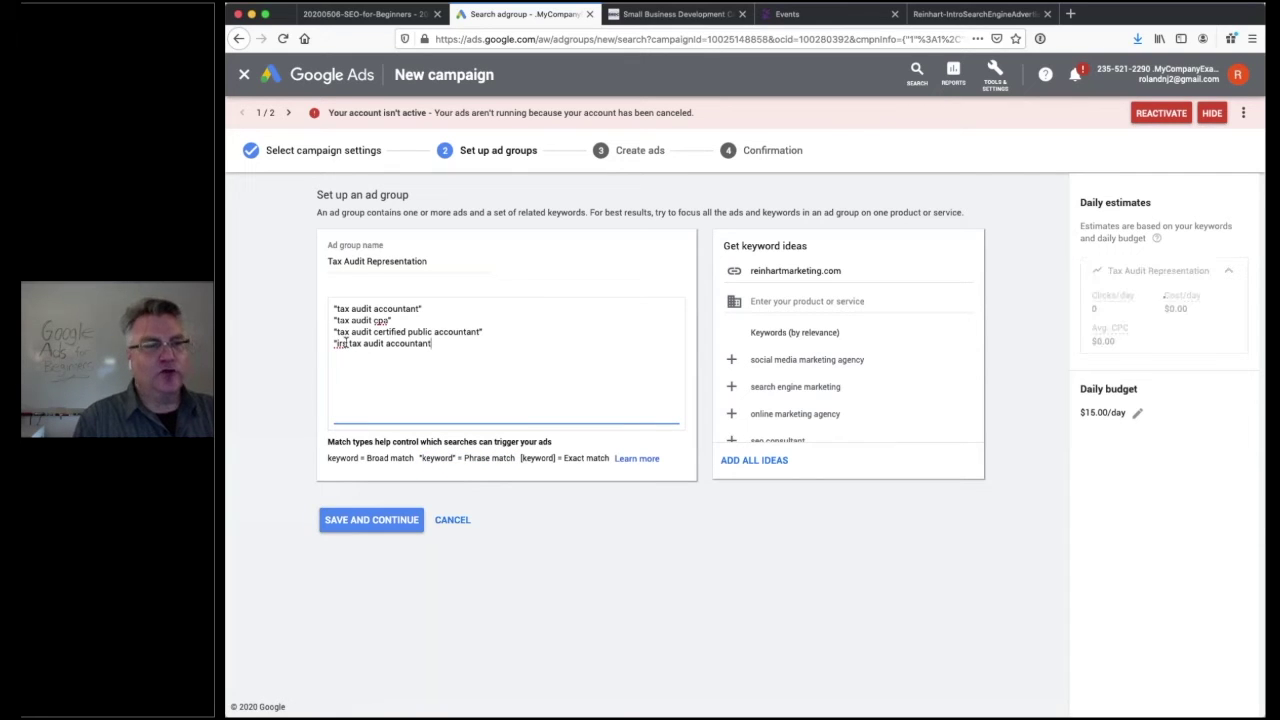
{"action": "type", "text": "\""}
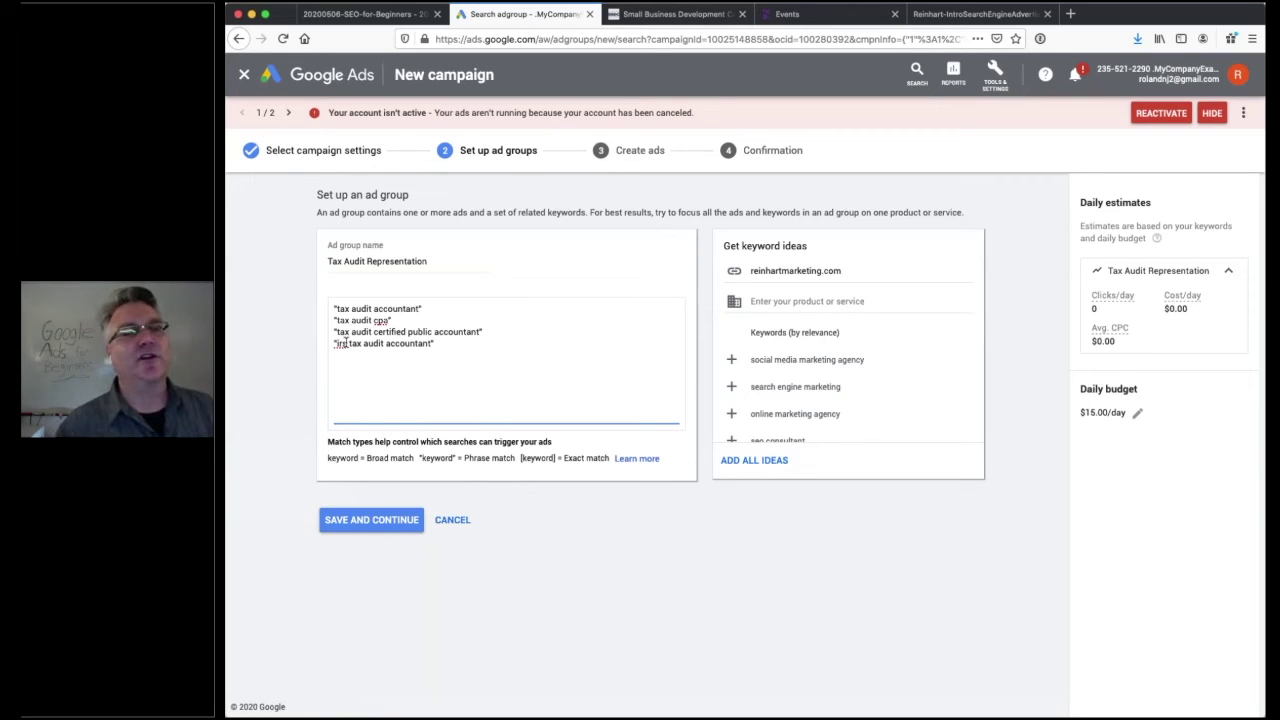
{"action": "left_click_drag", "start_coordinate": [436, 343], "coordinate": [326, 310]}
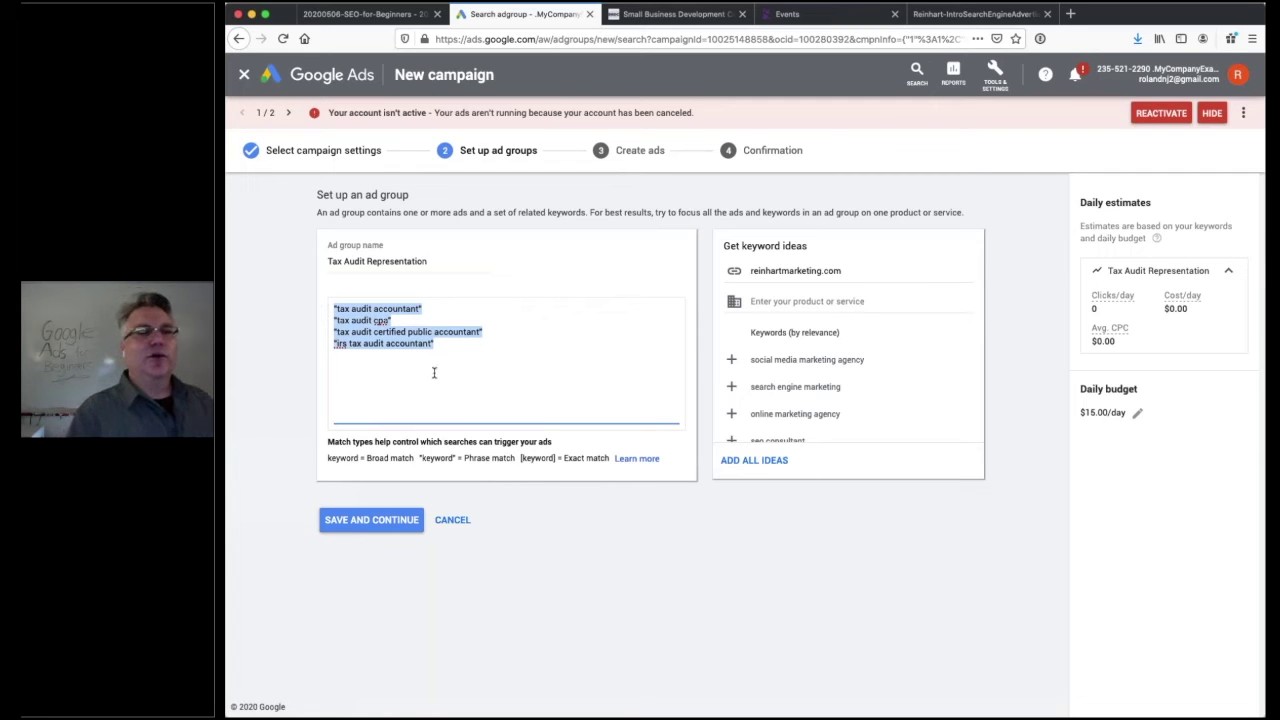
Show page 25, Understanding Keyword Match Types, in the PDF slides, then return to Google Ads
{"action": "left_click", "coordinate": [390, 16]}
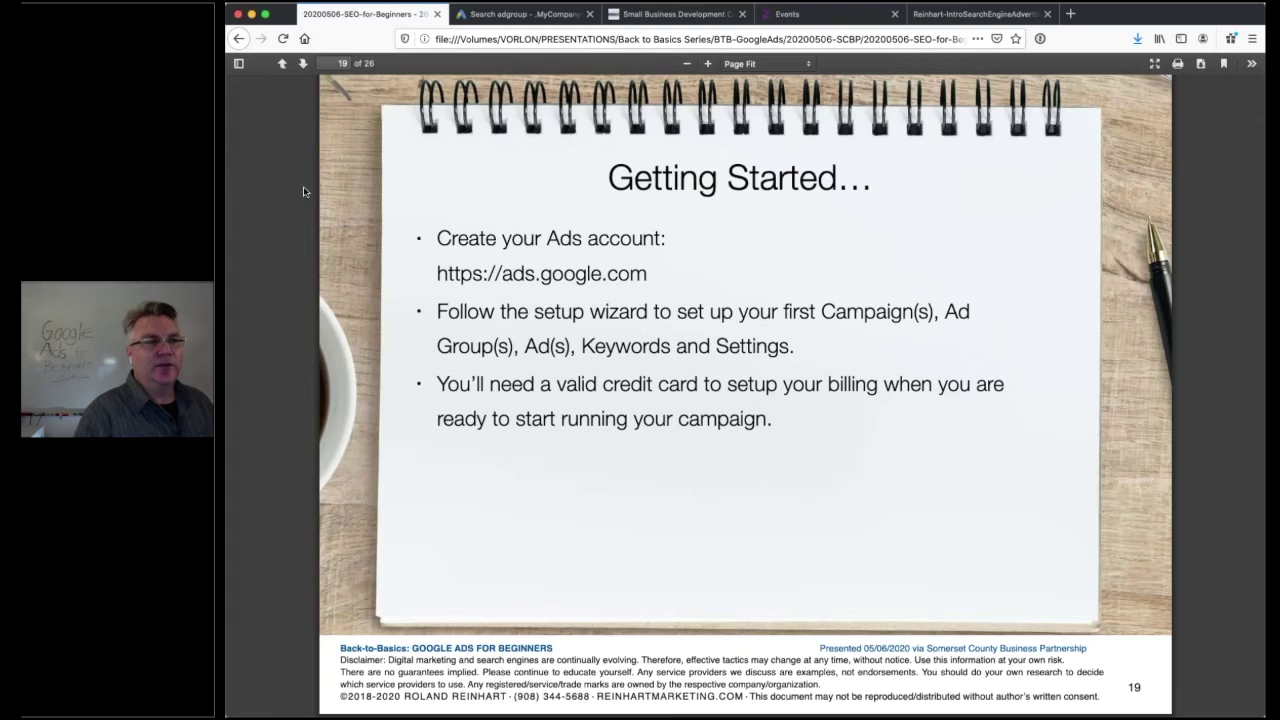
{"action": "left_click", "coordinate": [238, 63]}
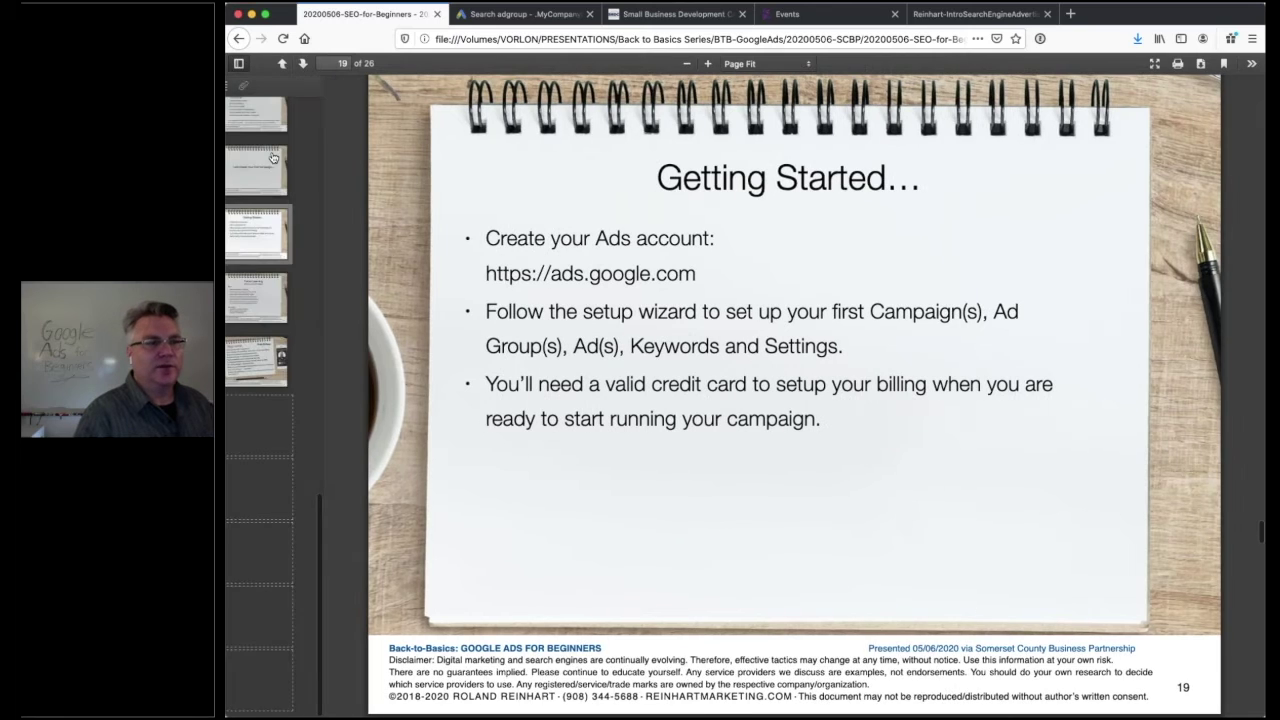
{"action": "left_click", "coordinate": [314, 628]}
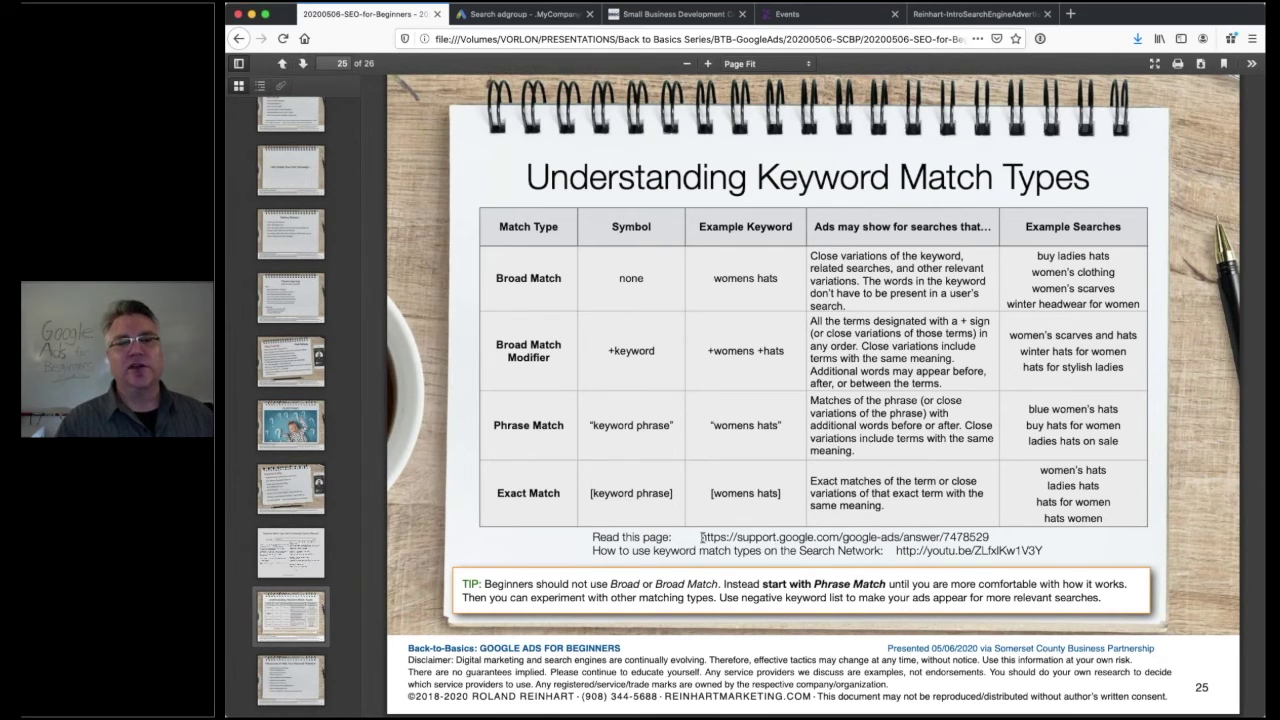
{"action": "left_click_drag", "start_coordinate": [702, 538], "coordinate": [978, 541]}
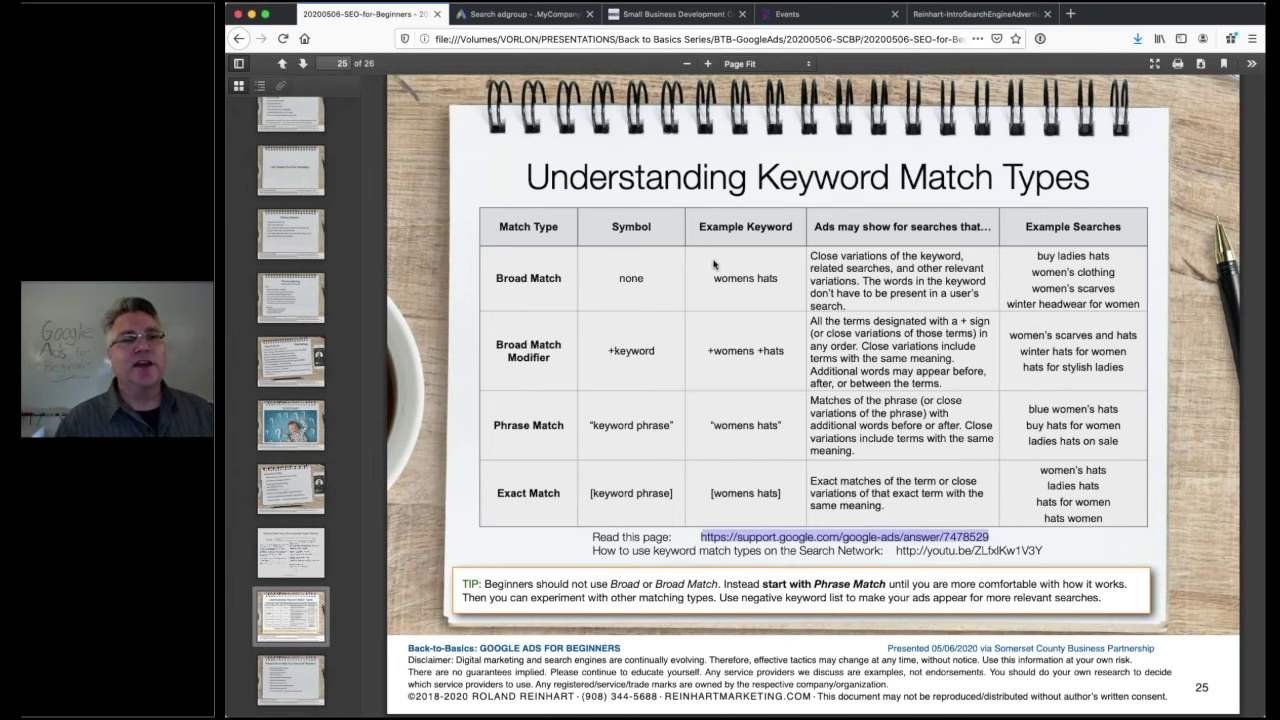
{"action": "left_click", "coordinate": [530, 14]}
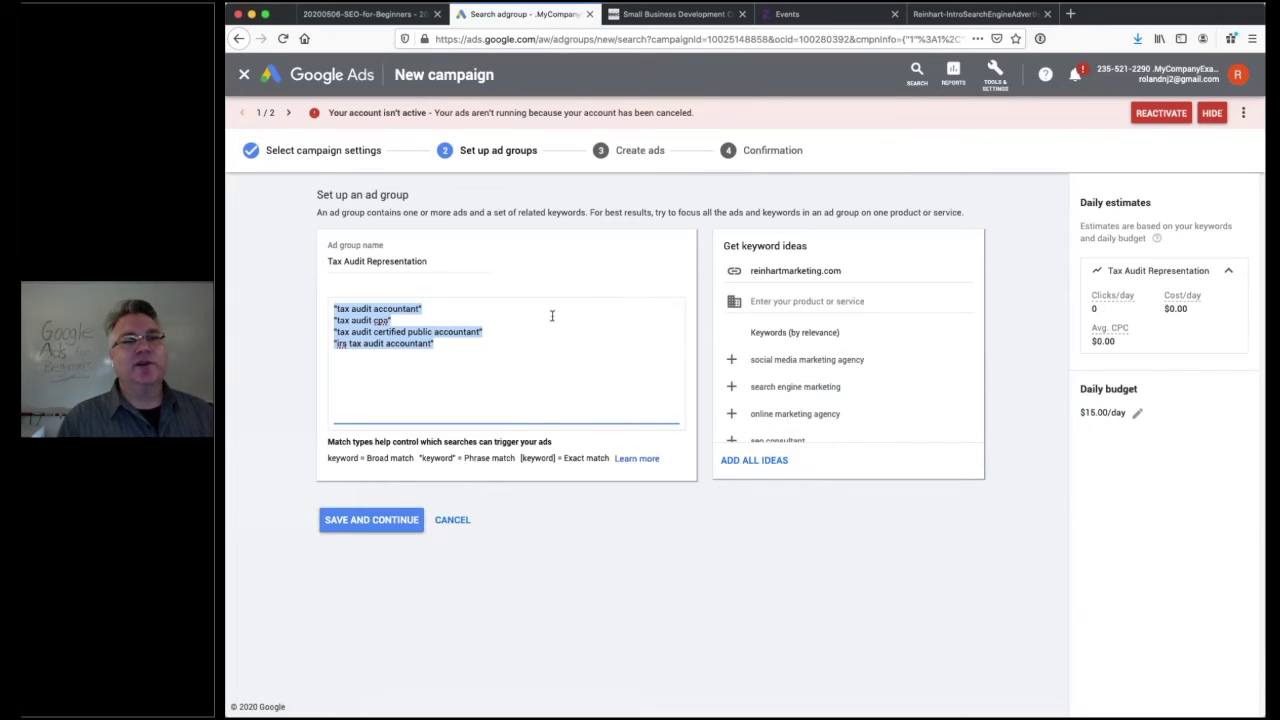
Save the Tax Audit Representation ad group with its four keywords and continue to Create ads
{"action": "left_click", "coordinate": [557, 350]}
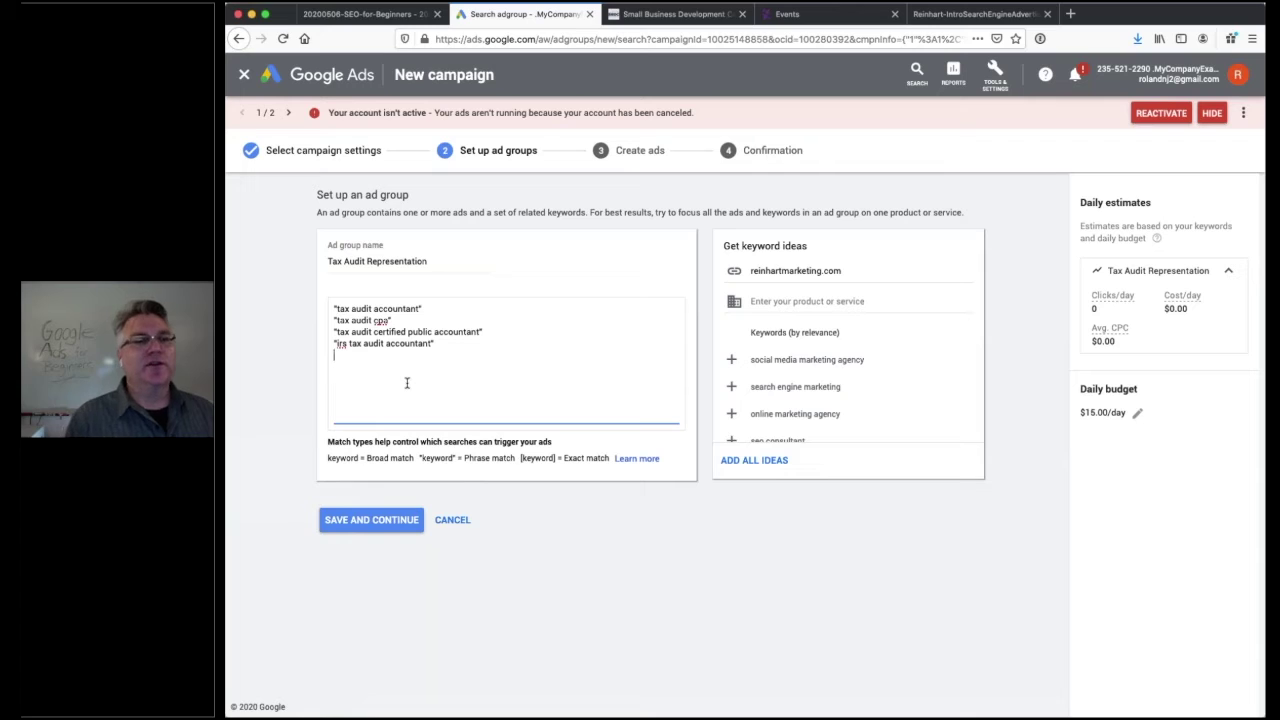
{"action": "key", "text": "shift+alt+Up"}
{"action": "key", "text": "shift+alt+Up"}
{"action": "key", "text": "shift+alt+Up"}
{"action": "key", "text": "shift+alt+Up"}
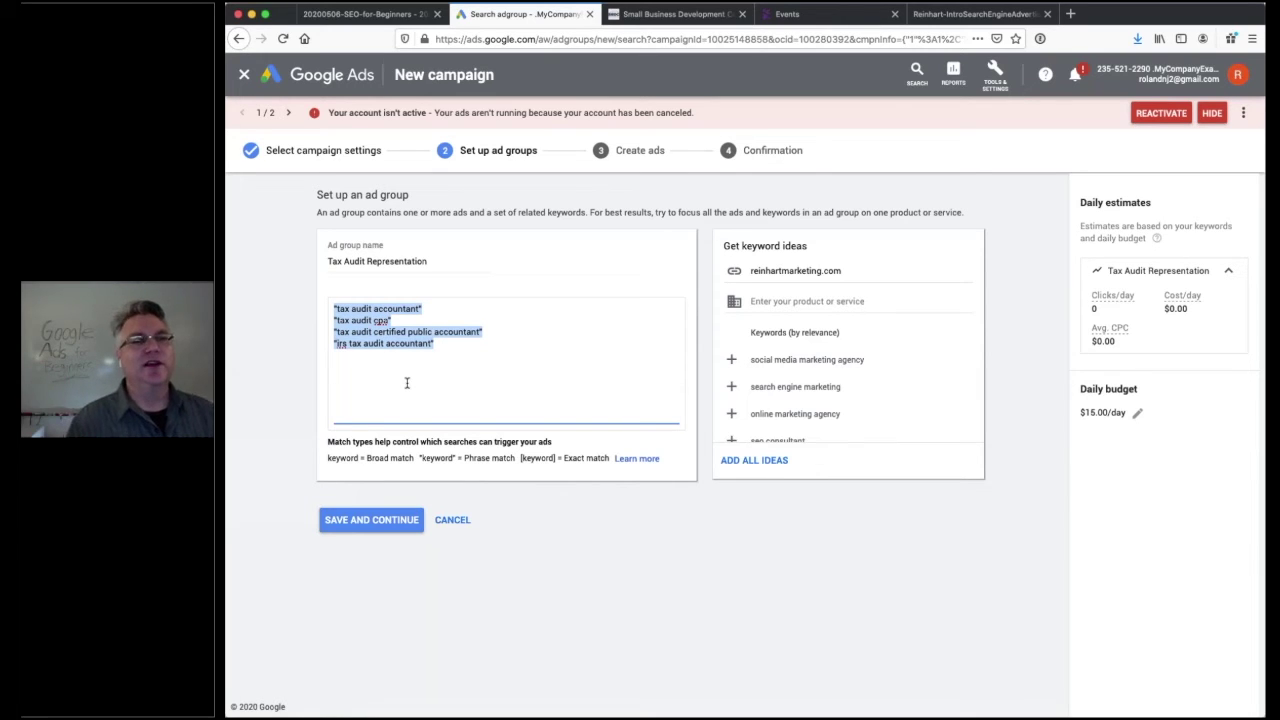
{"action": "left_click", "coordinate": [407, 383]}
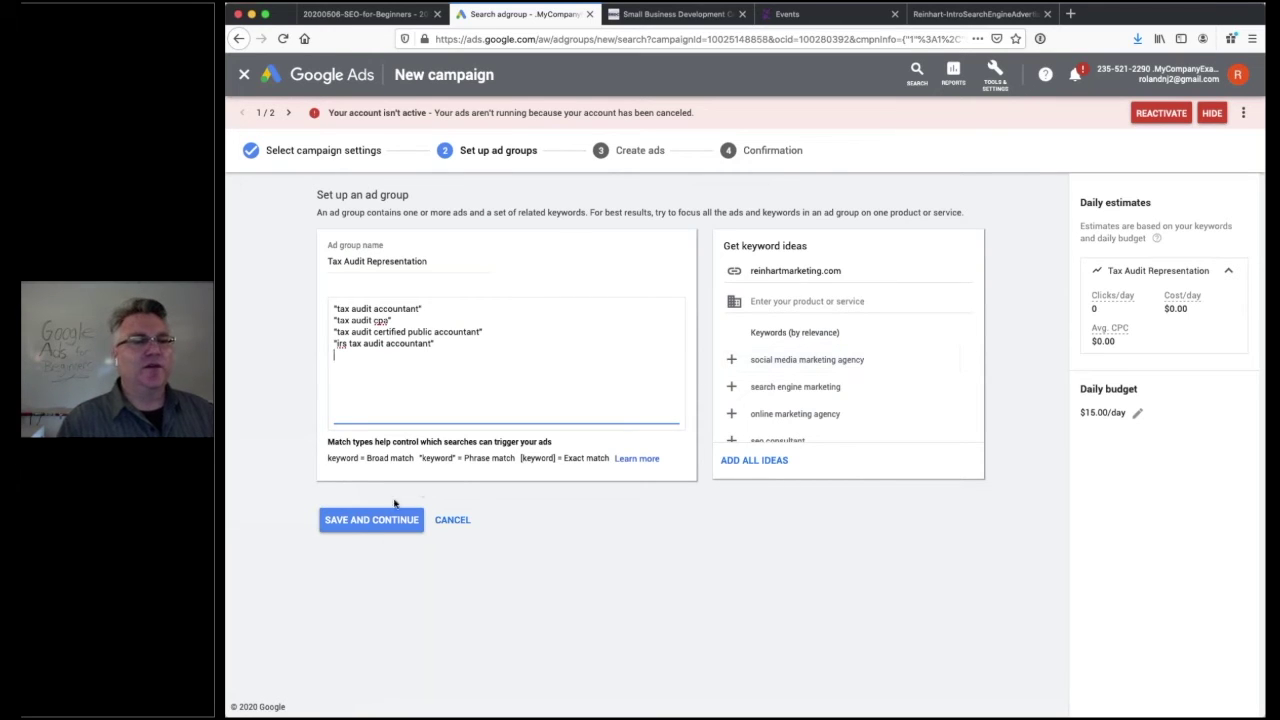
{"action": "left_click", "coordinate": [362, 522]}
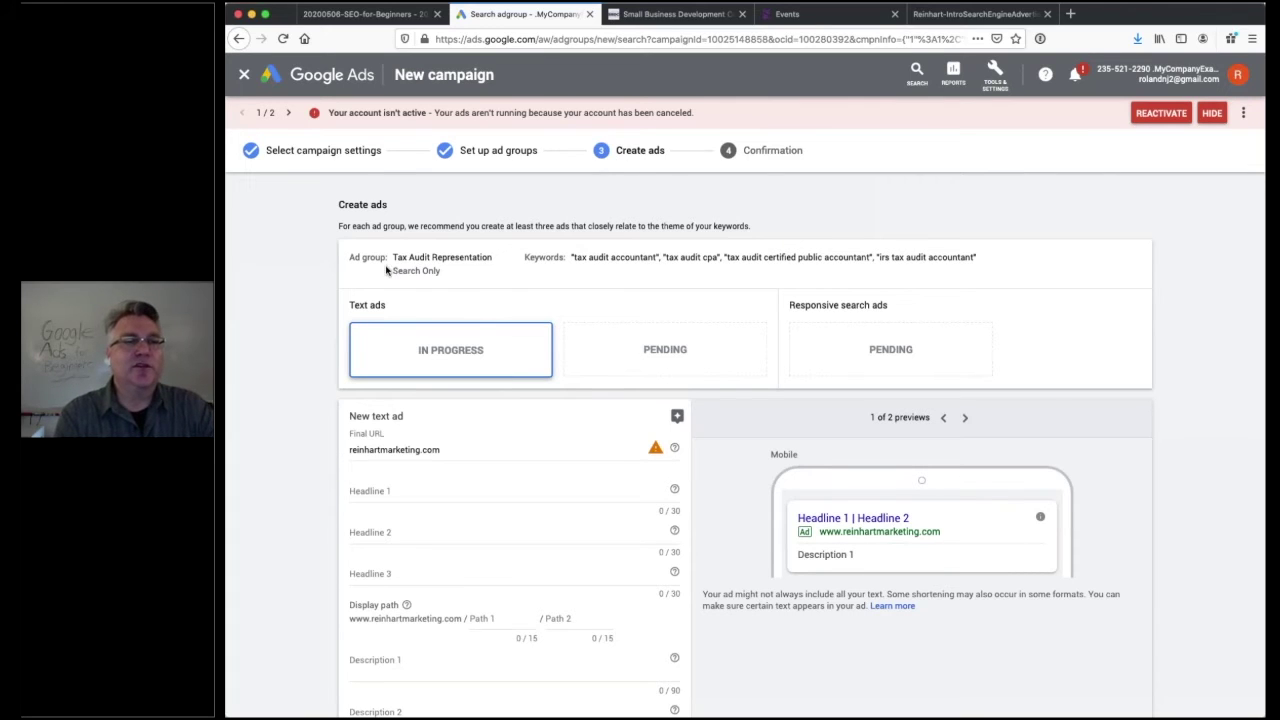
Replace the text ad's Final URL with the tax-audit-representation landing page URL
{"action": "scroll", "coordinate": [600, 258], "scroll_direction": "down", "scroll_amount": 1}
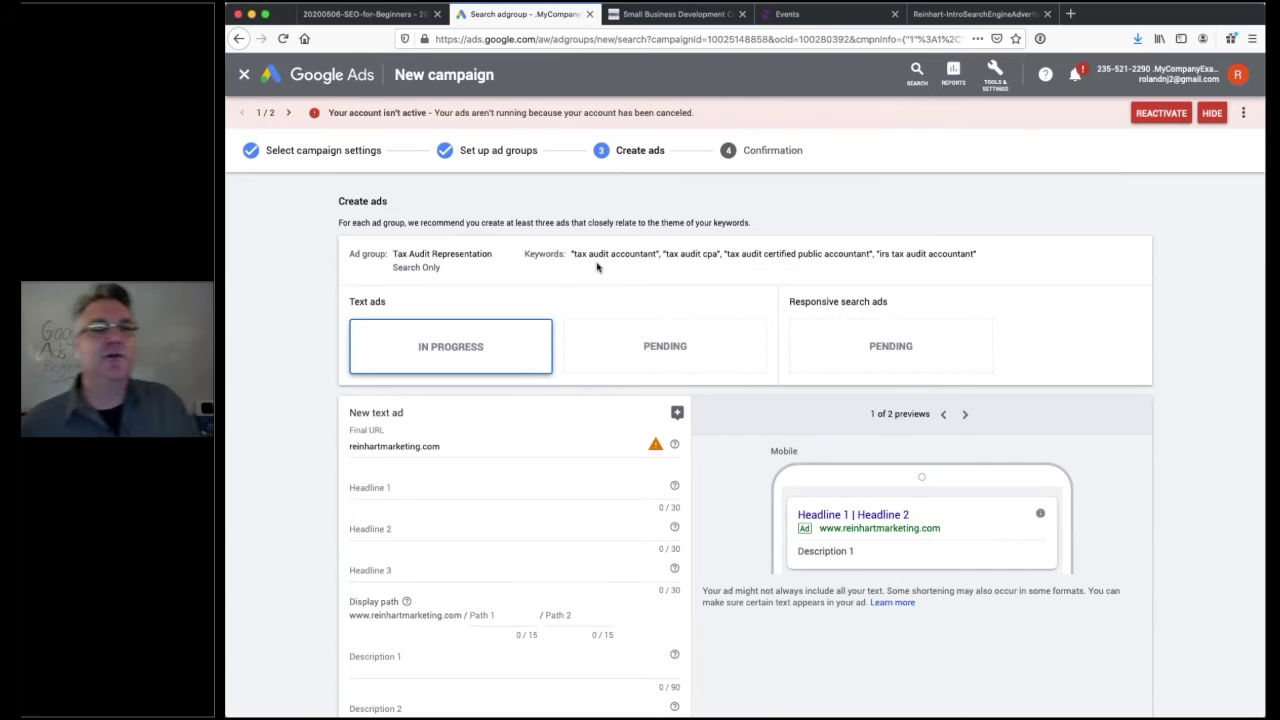
{"action": "scroll", "coordinate": [597, 266], "scroll_direction": "down", "scroll_amount": 2}
{"action": "scroll", "coordinate": [597, 266], "scroll_direction": "down", "scroll_amount": 5}
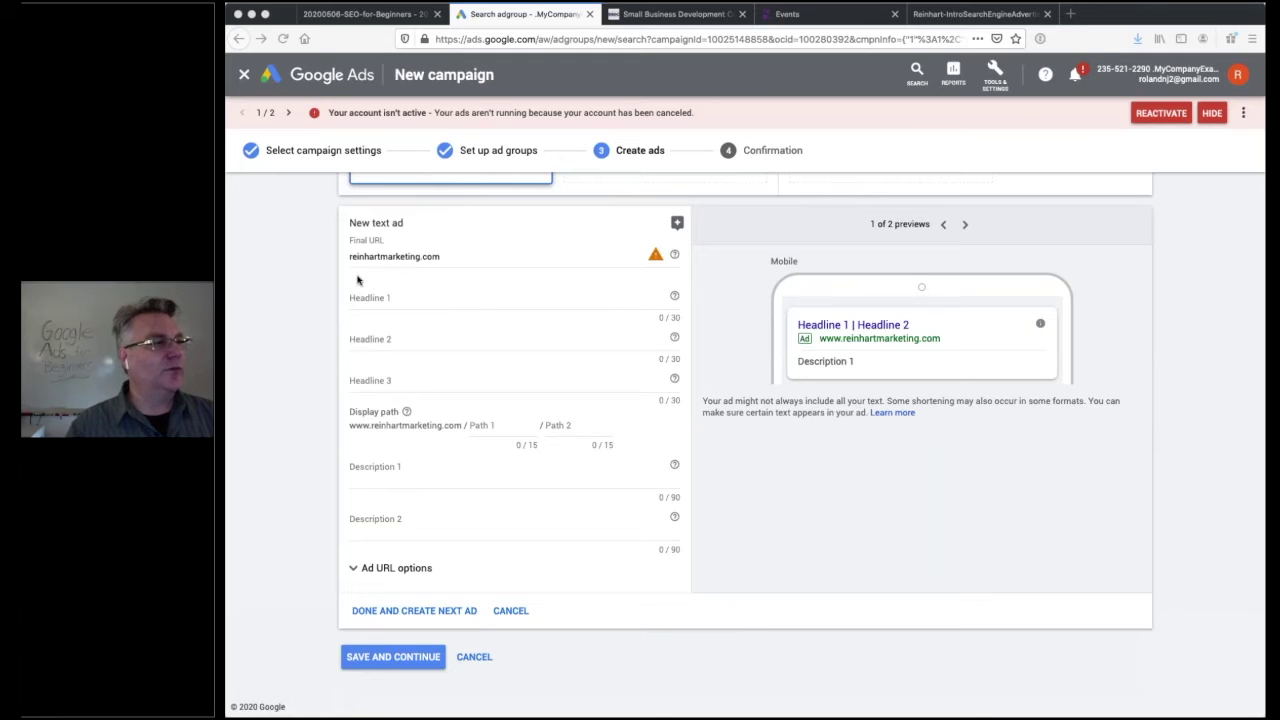
{"action": "left_click", "coordinate": [428, 256]}
{"action": "key", "text": "super+a"}
{"action": "type", "text": "https://www.reinhartmarketing.com/tax-audit-representation/"}
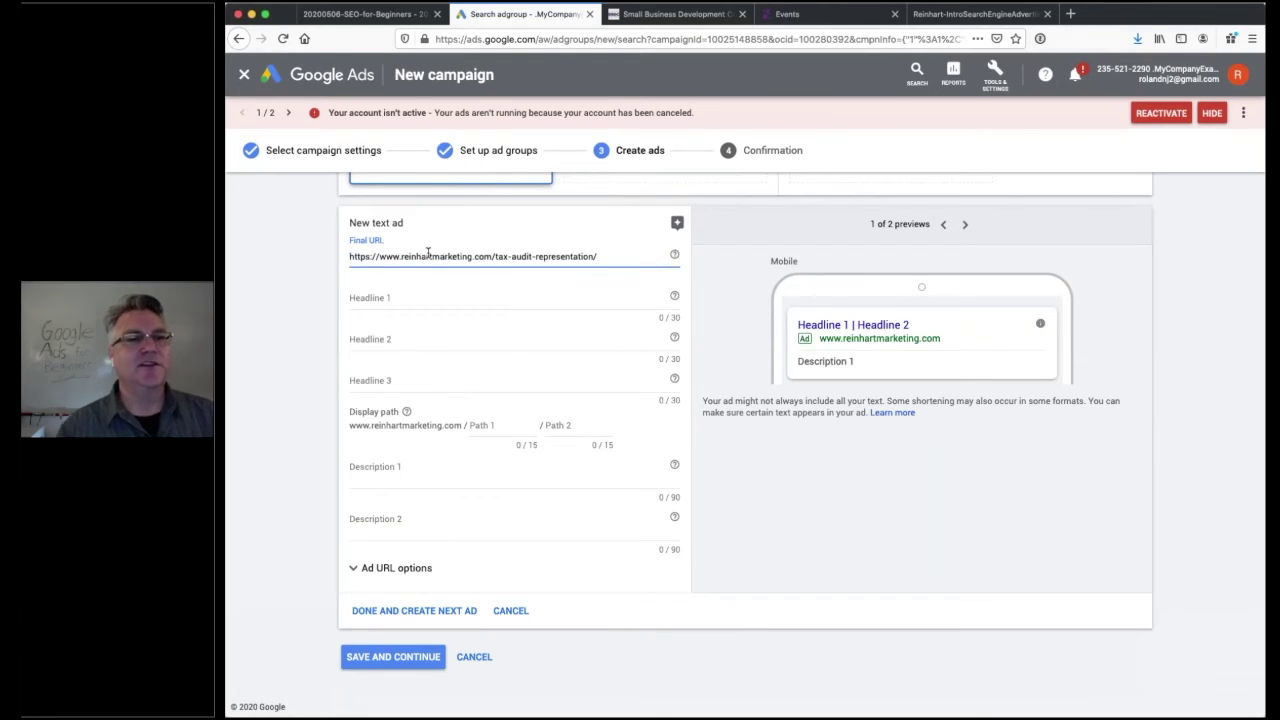
{"action": "key", "text": "Tab"}
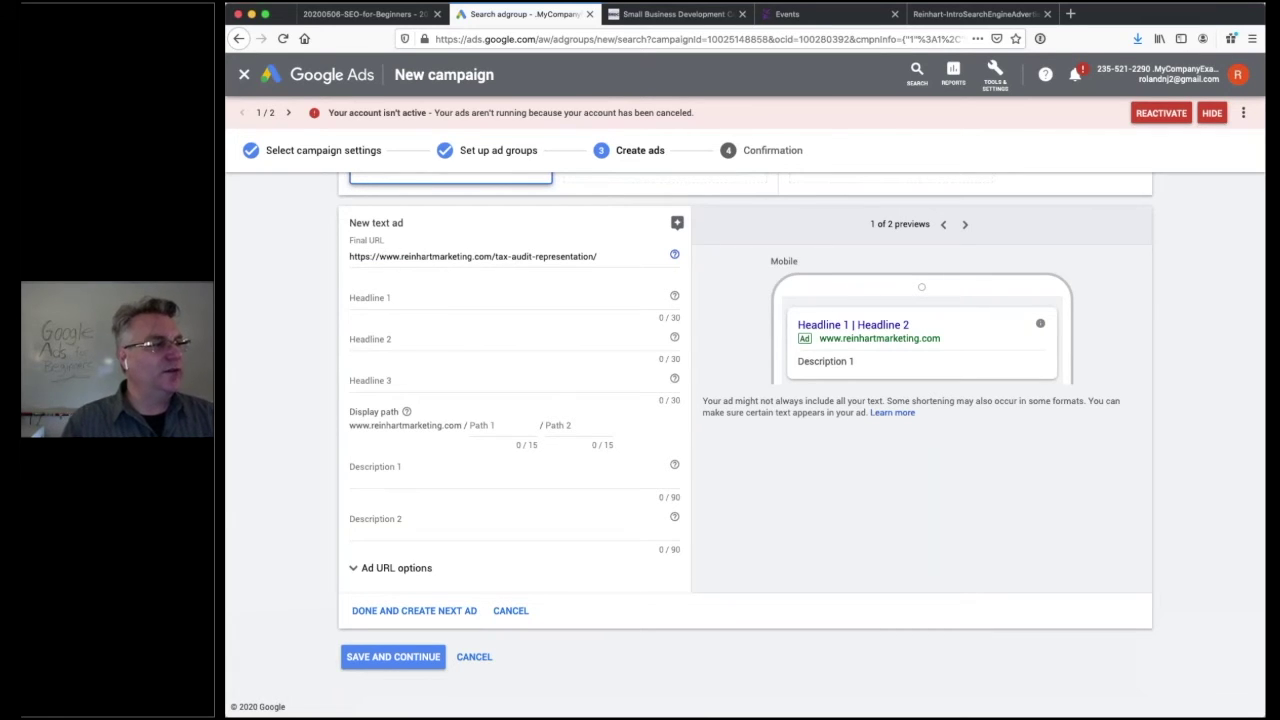
Set Headline 1 to 'IRS Tax Audit Representation'
{"action": "left_click", "coordinate": [453, 297]}
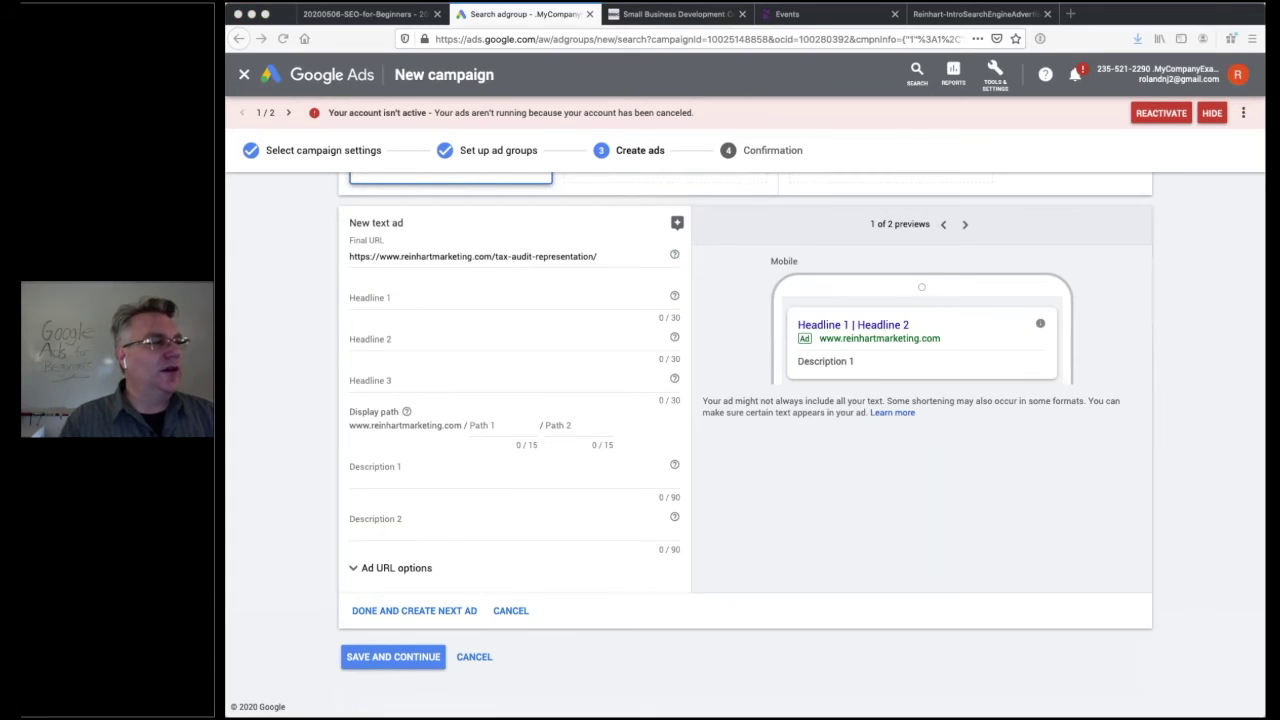
{"action": "left_click", "coordinate": [412, 299]}
{"action": "type", "text": "IRS Tax Audit Representation"}
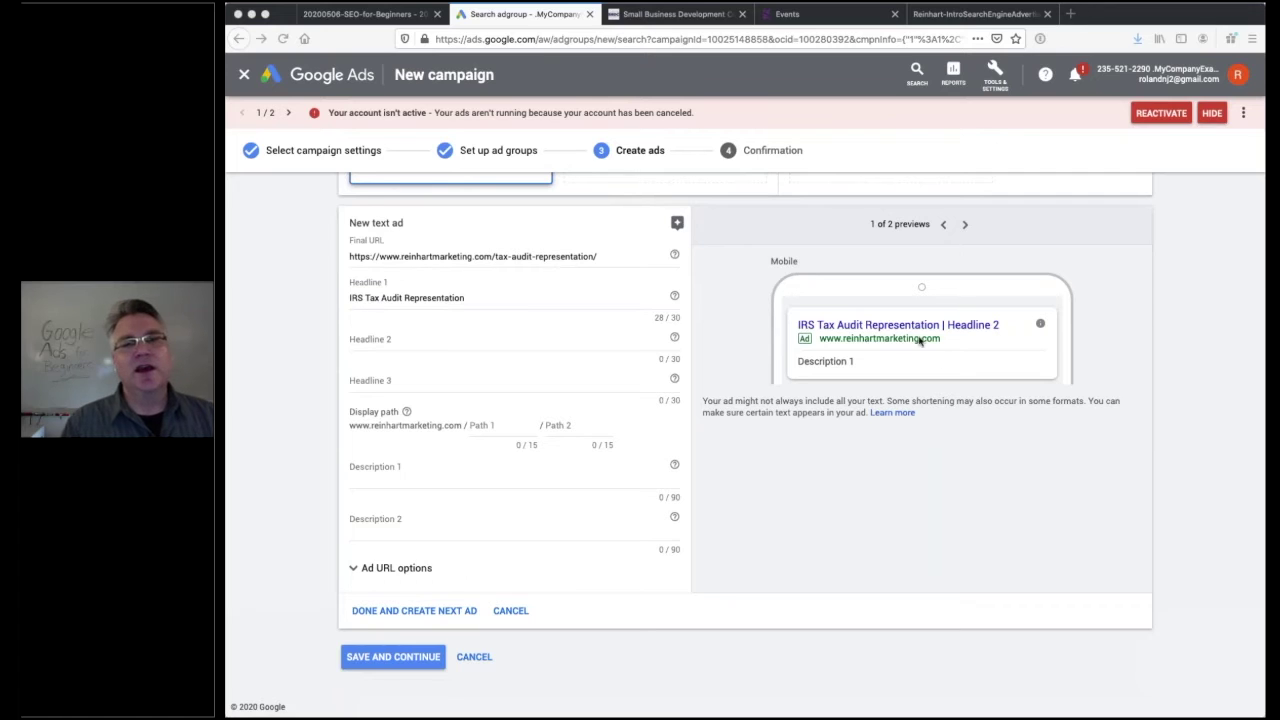
Set Headline 2 to 'Get Expert Help Right Now' and adjust the end of Headline 1
{"action": "left_click", "coordinate": [381, 339]}
{"action": "left_click", "coordinate": [381, 339]}
{"action": "type", "text": "Get Expert Help Right Now"}
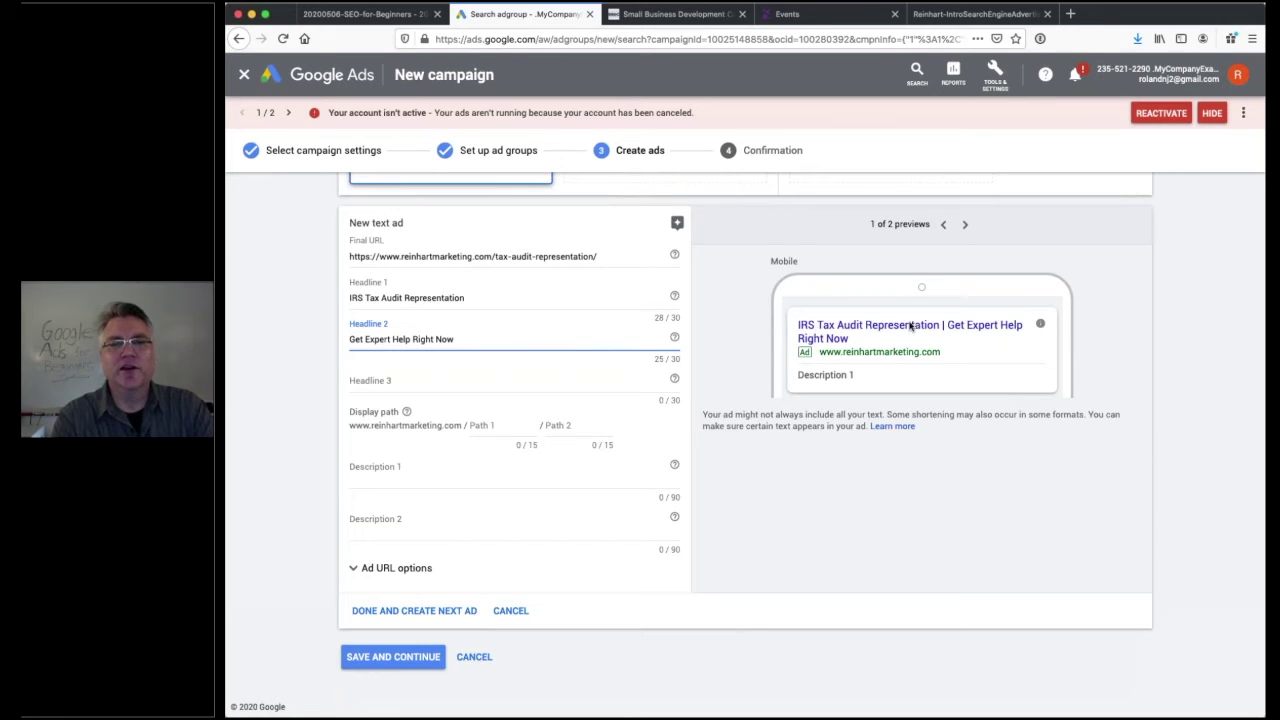
{"action": "left_click", "coordinate": [965, 226]}
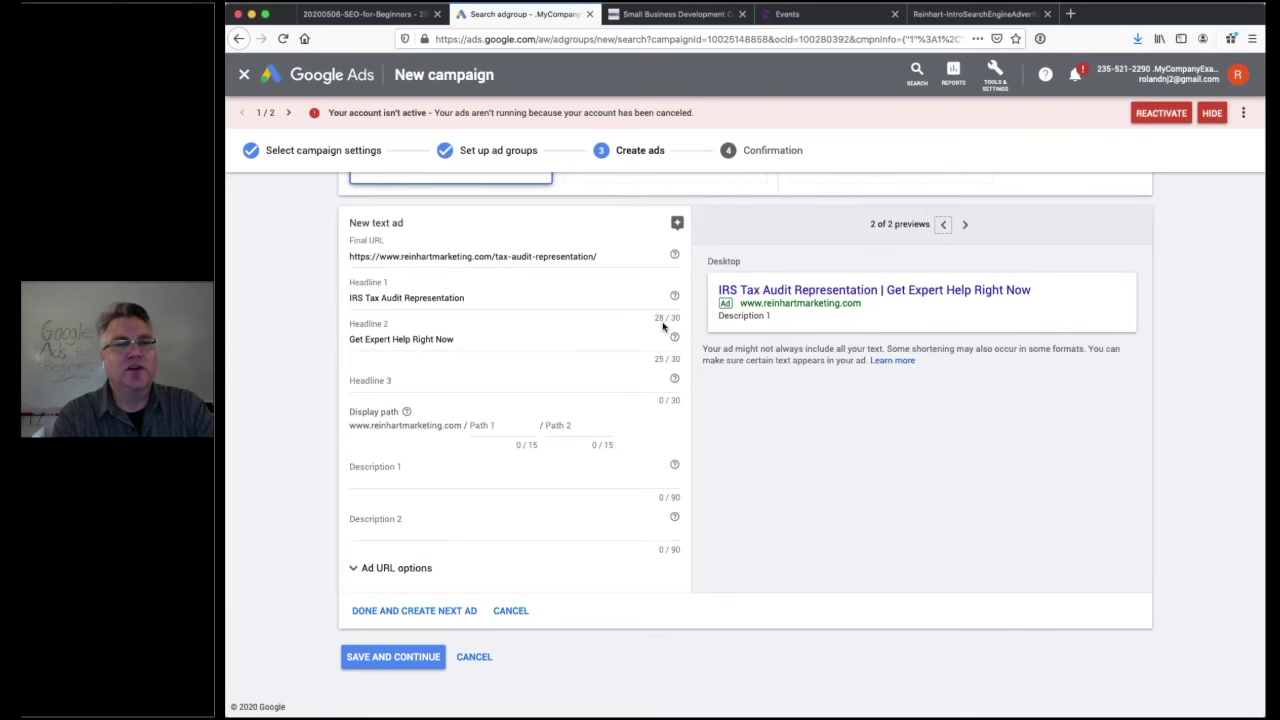
{"action": "left_click", "coordinate": [528, 294]}
{"action": "type", "text": "ddd"}
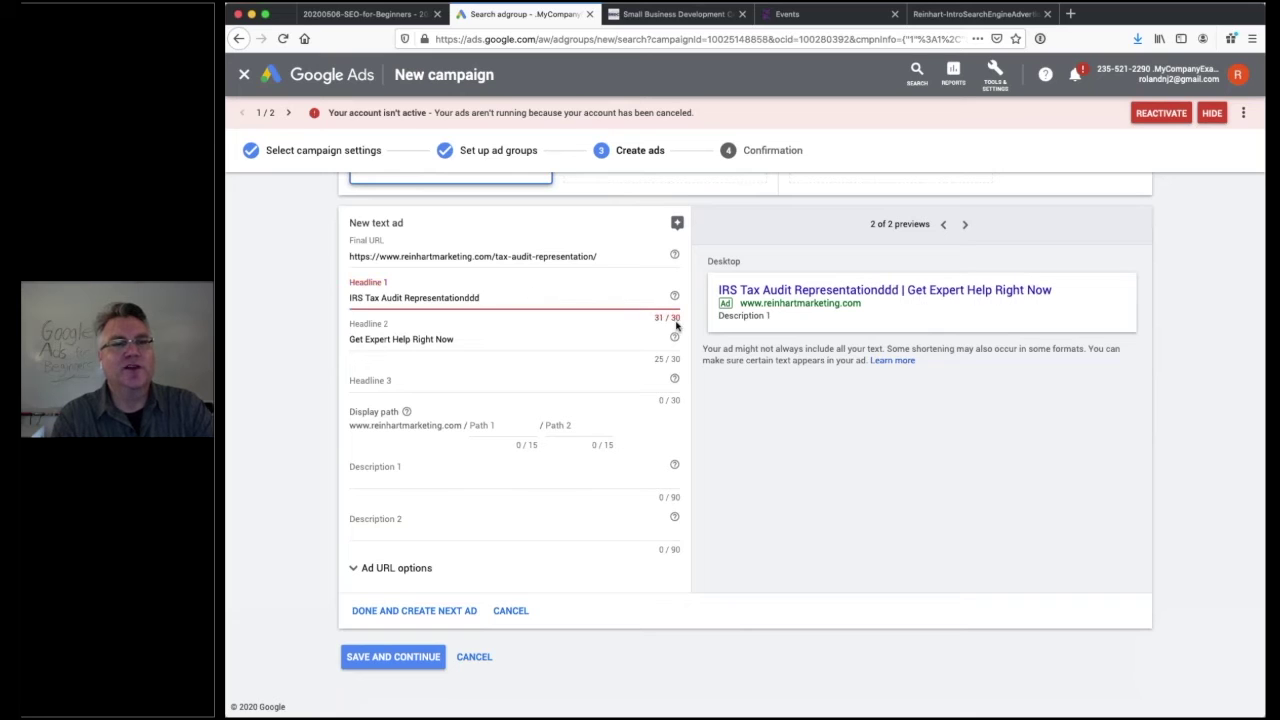
{"action": "key", "text": "BackSpace"}
{"action": "key", "text": "BackSpace"}
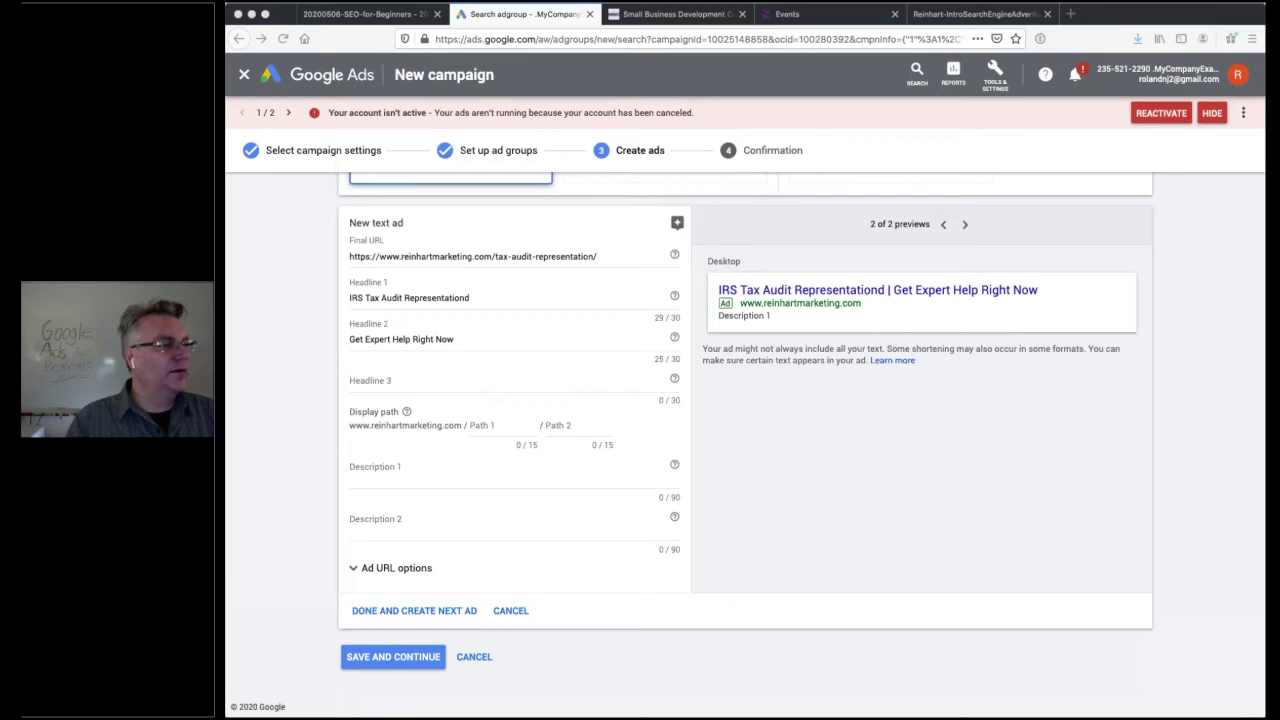
Add Headline 3 'Tax Specialist' and fill in Description 1 and Description 2
{"action": "left_click", "coordinate": [380, 386]}
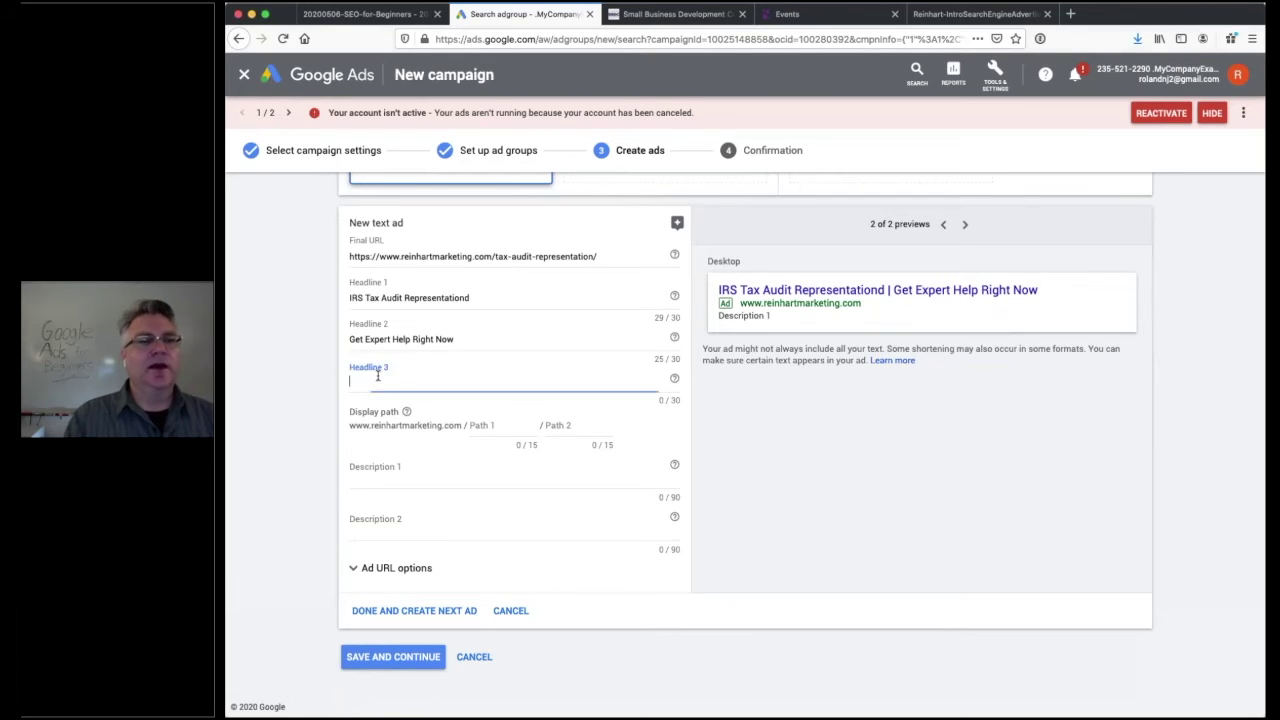
{"action": "type", "text": "Tax Specialist"}
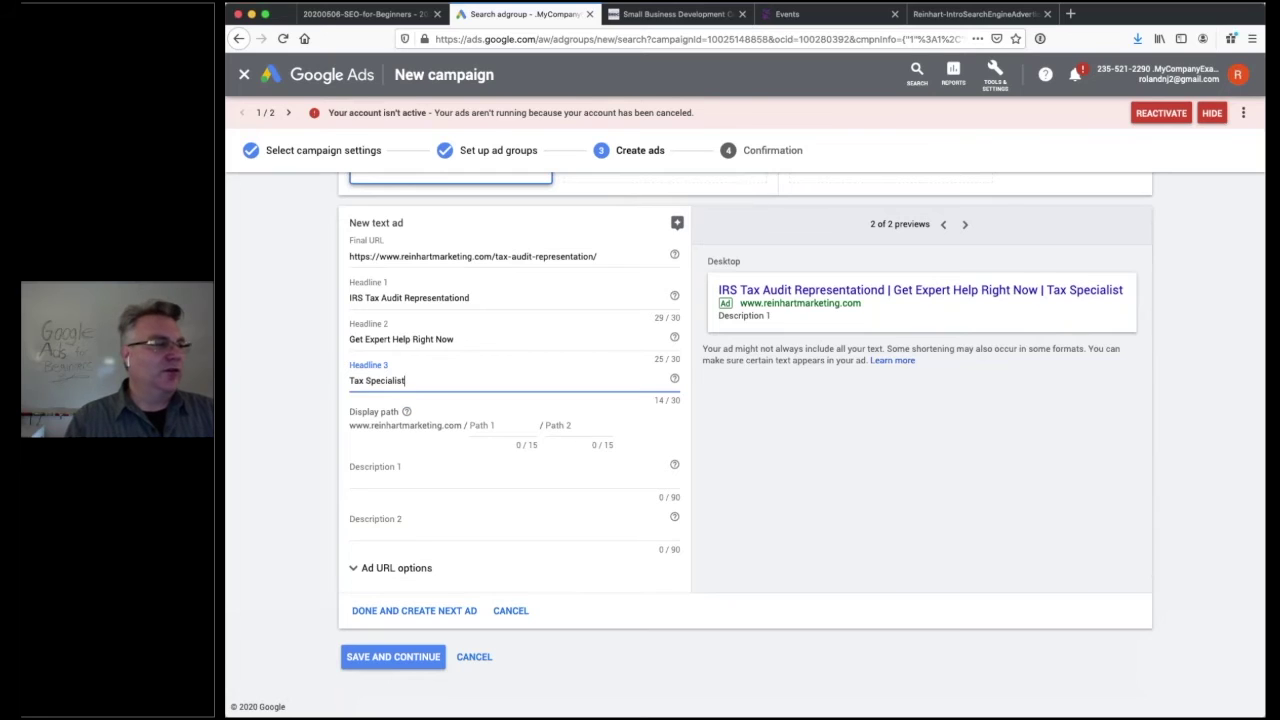
{"action": "key", "text": "super+Tab"}
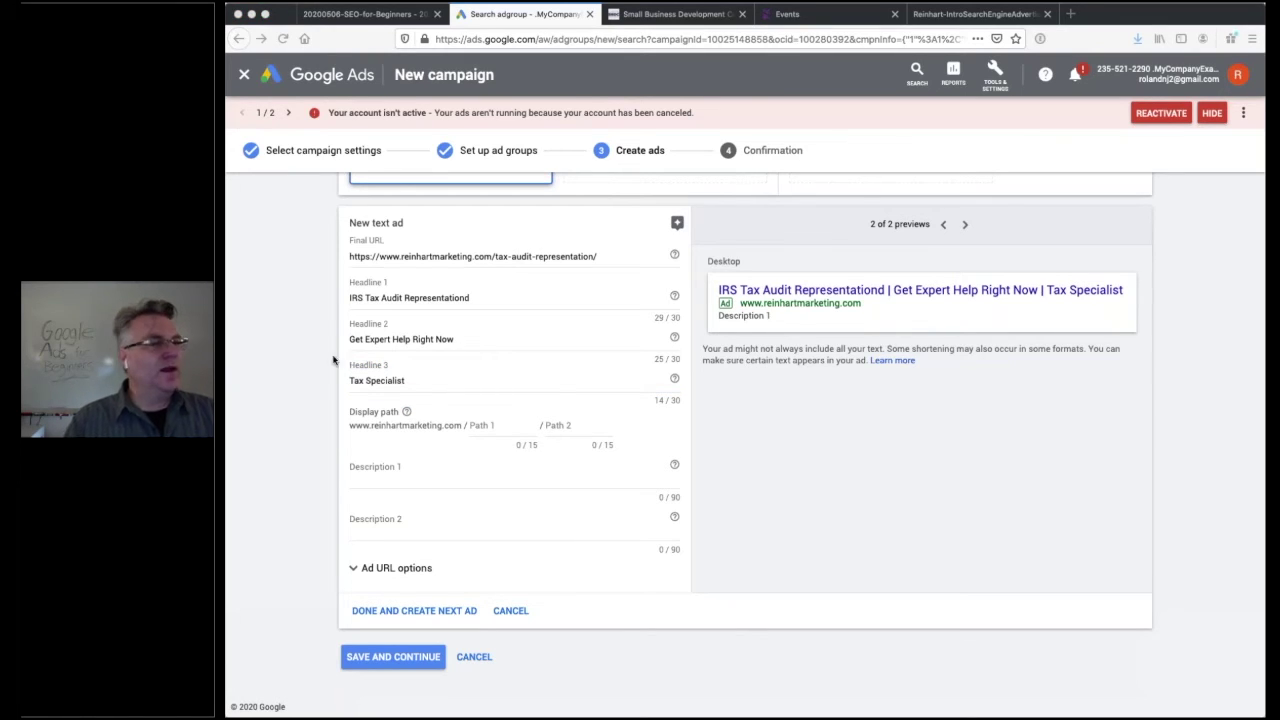
{"action": "left_click", "coordinate": [427, 472]}
{"action": "type", "text": "Received a tax audit notice? Avoid stress and costly mistakes."}
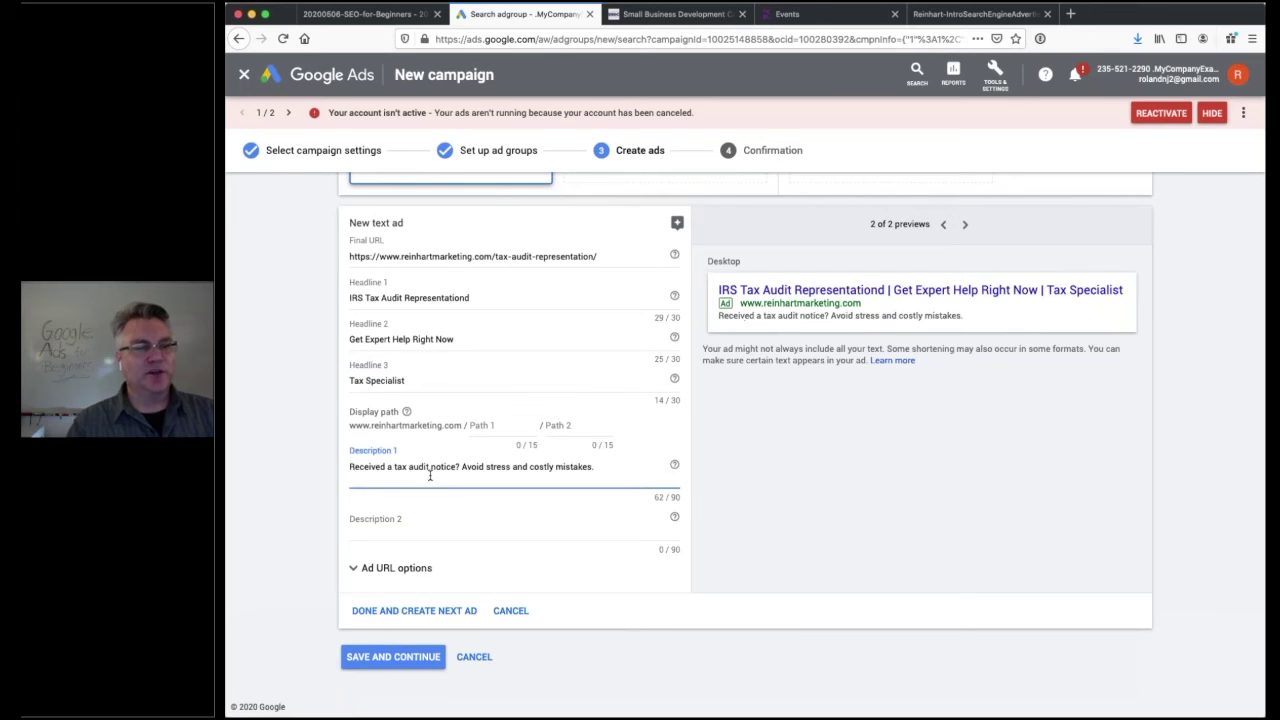
{"action": "key", "text": "super+Tab"}
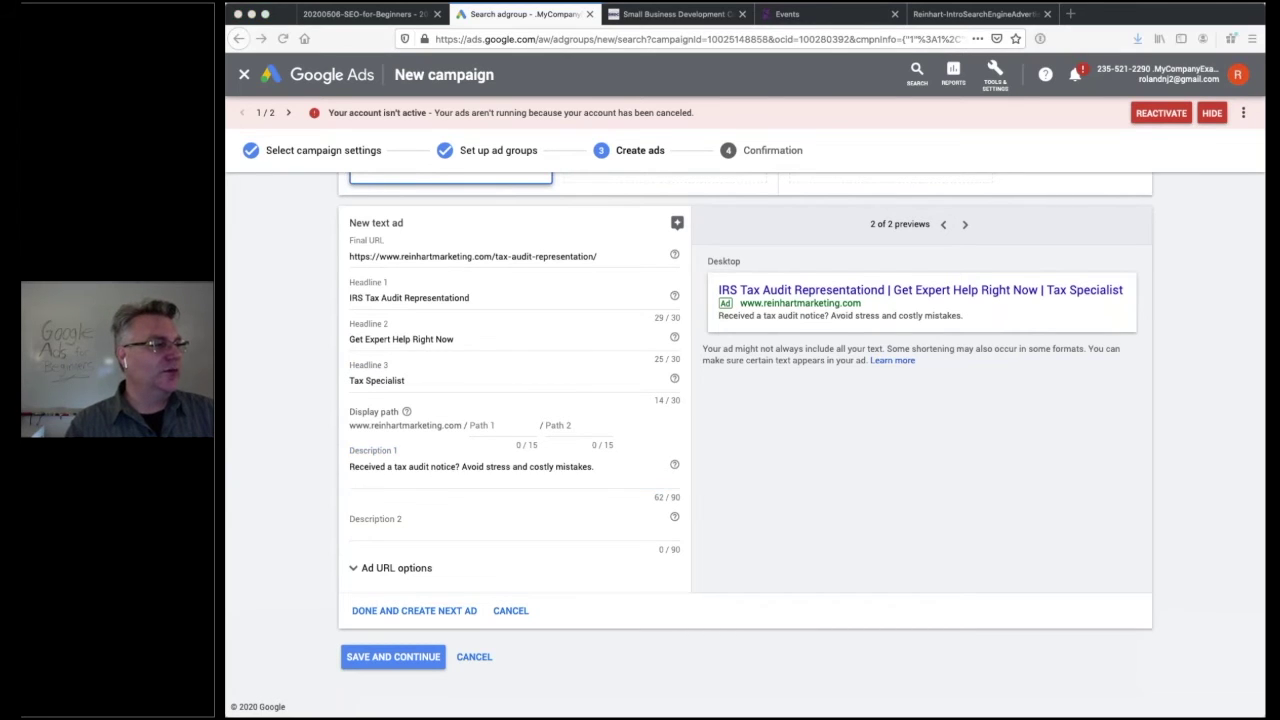
{"action": "key", "text": "super+Tab"}
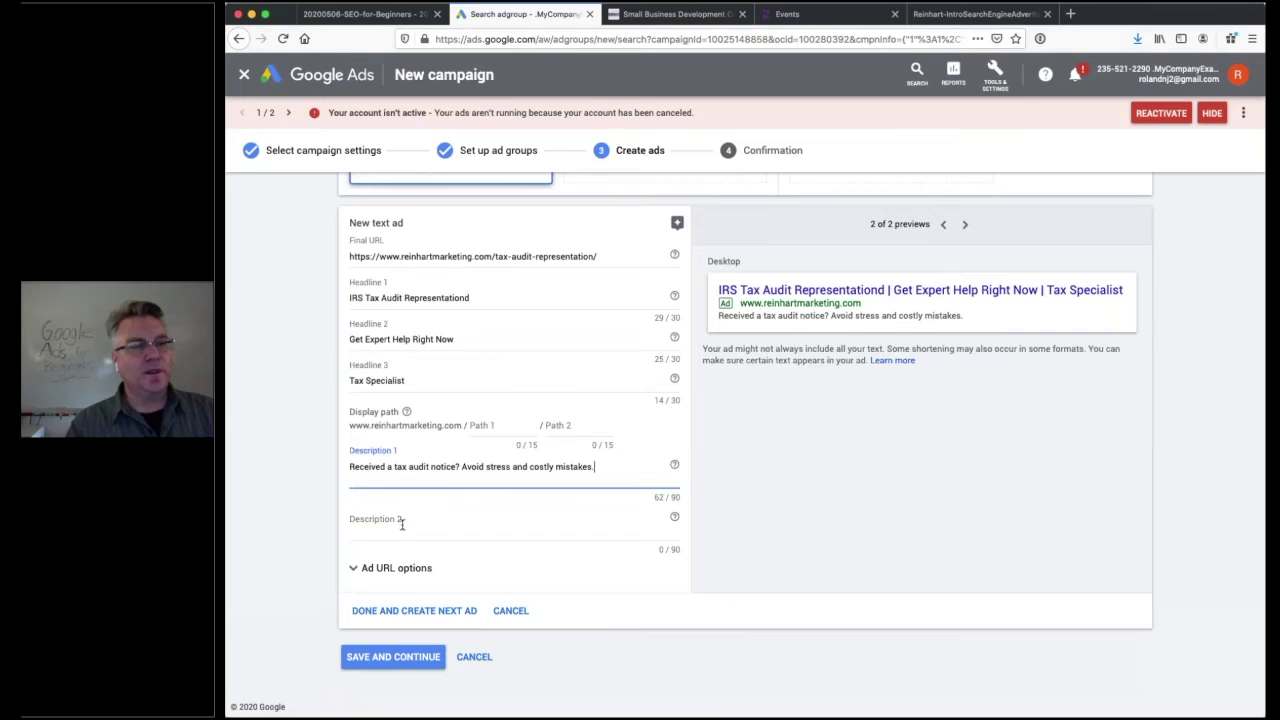
{"action": "left_click", "coordinate": [400, 520]}
{"action": "type", "text": "Get expert tax audit representation to protect your rights. Request free consultation."}
{"action": "left_click", "coordinate": [938, 350]}
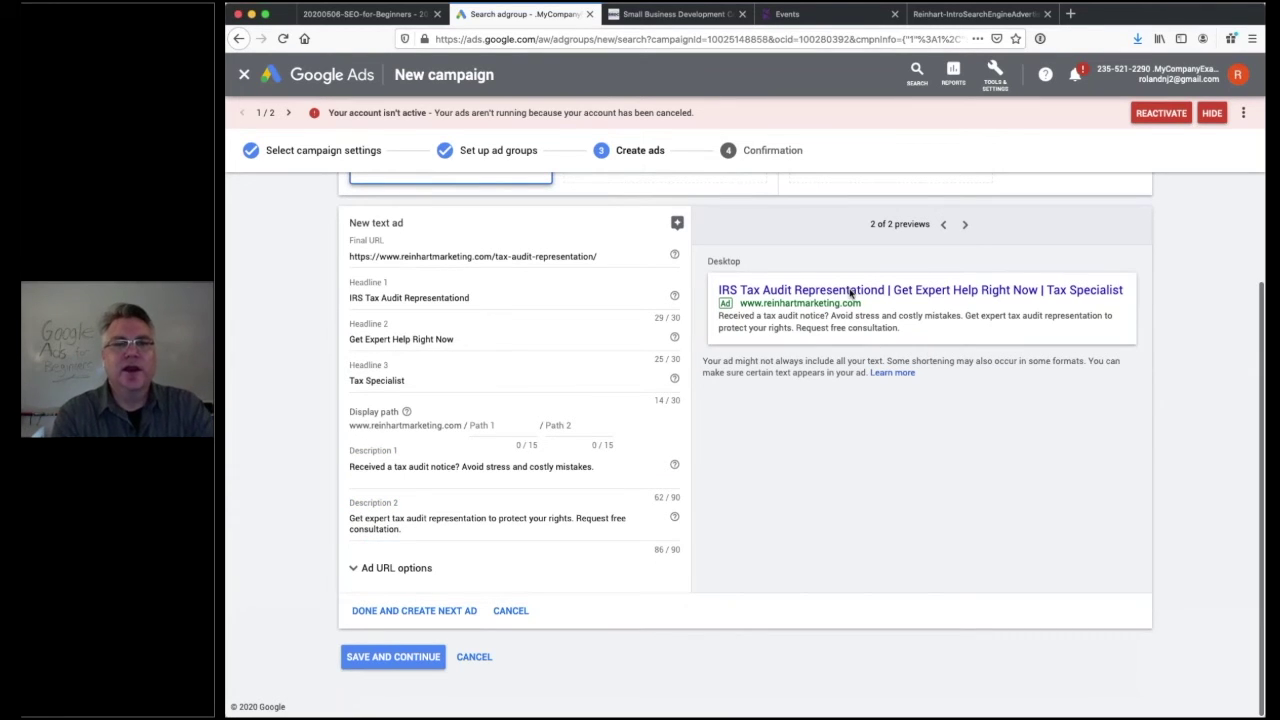
Remove the stray 'd' from Headline 1 and review the ad preview wording
{"action": "left_click", "coordinate": [499, 298]}
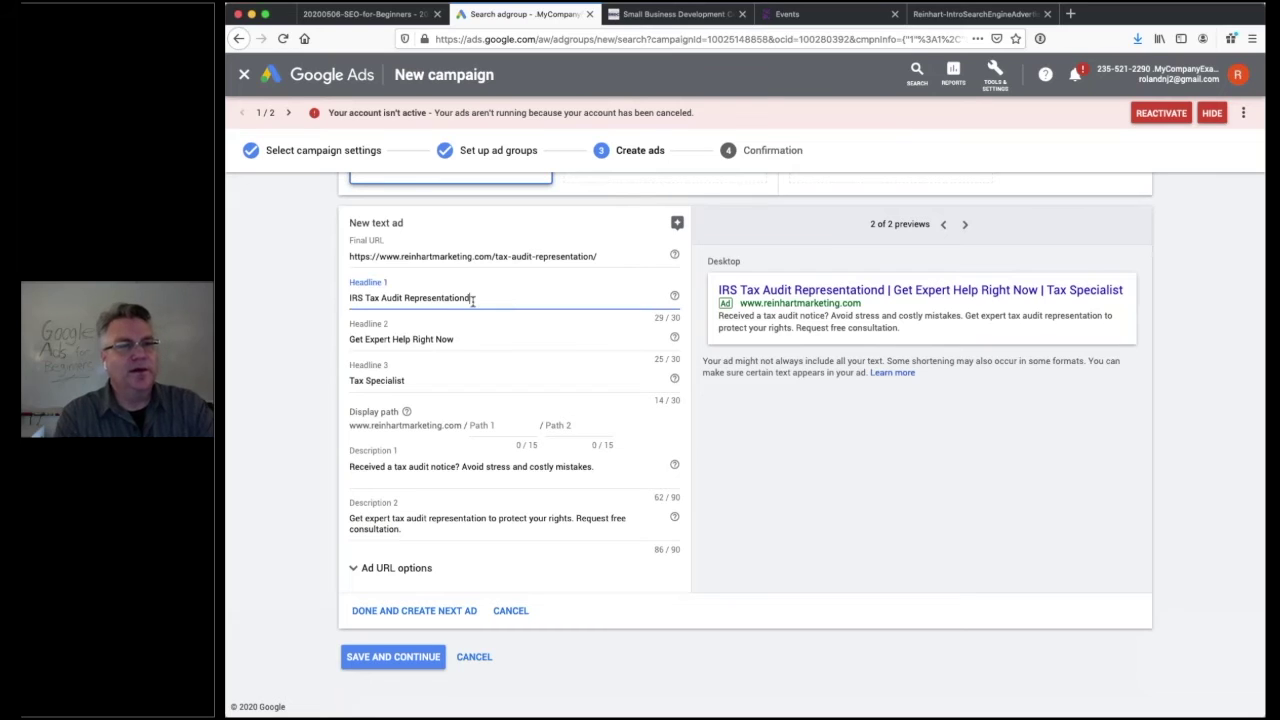
{"action": "key", "text": "BackSpace"}
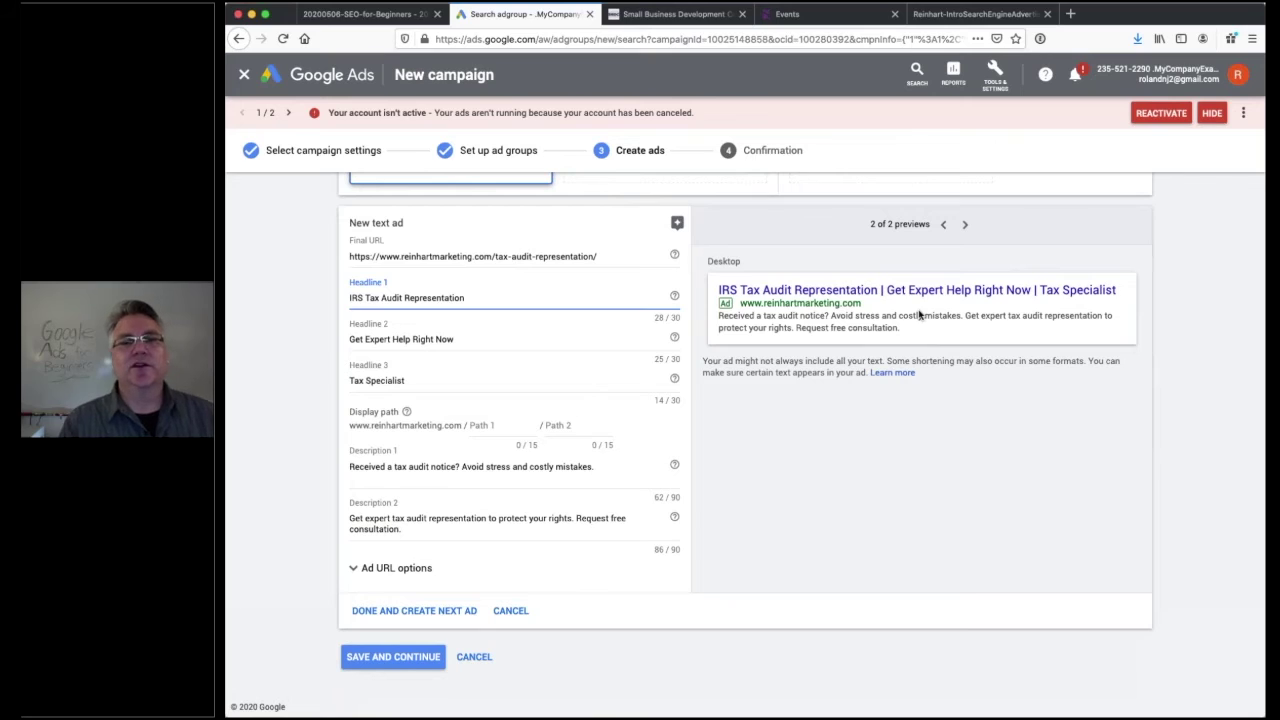
{"action": "left_click_drag", "start_coordinate": [720, 317], "coordinate": [842, 320]}
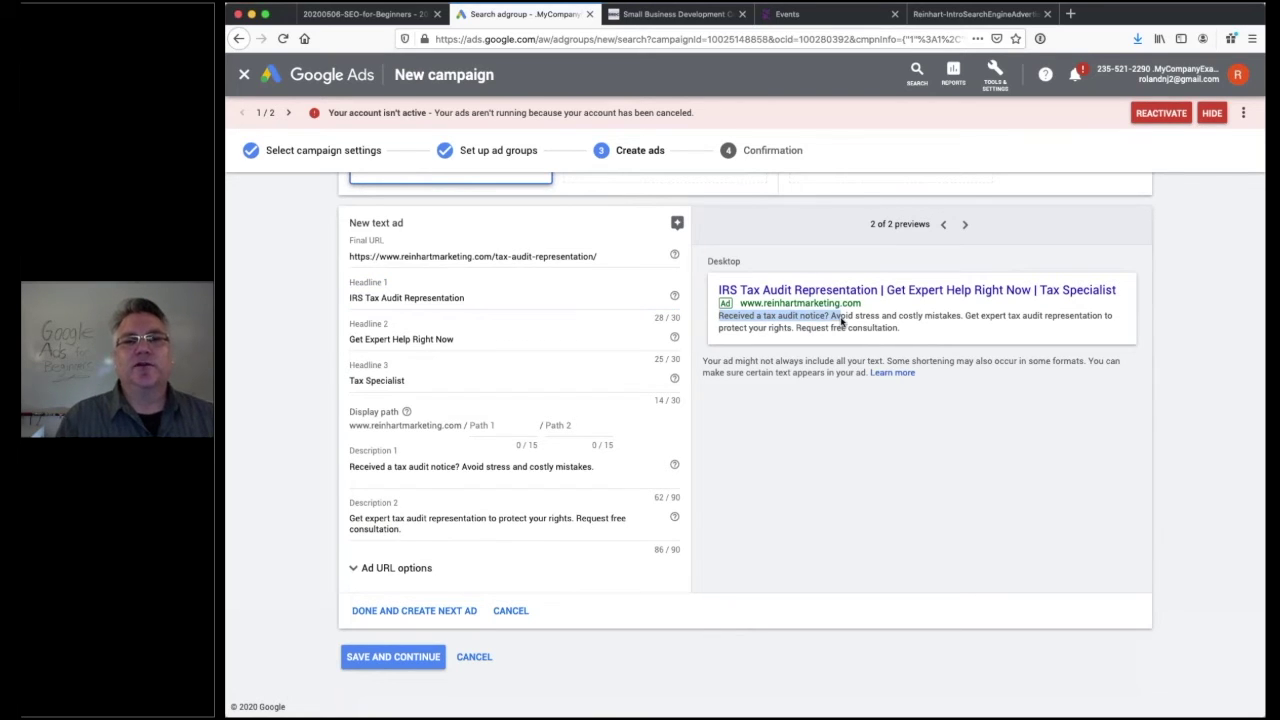
{"action": "left_click", "coordinate": [845, 319]}
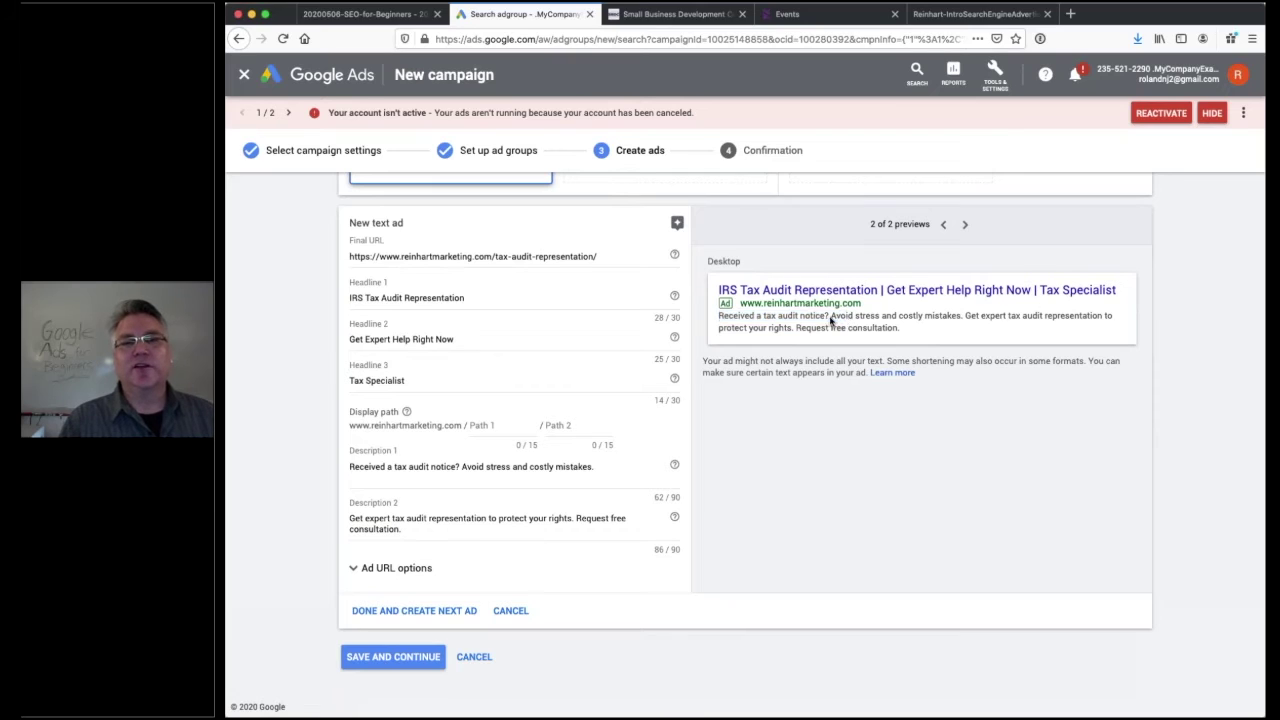
{"action": "left_click_drag", "start_coordinate": [830, 317], "coordinate": [940, 346]}
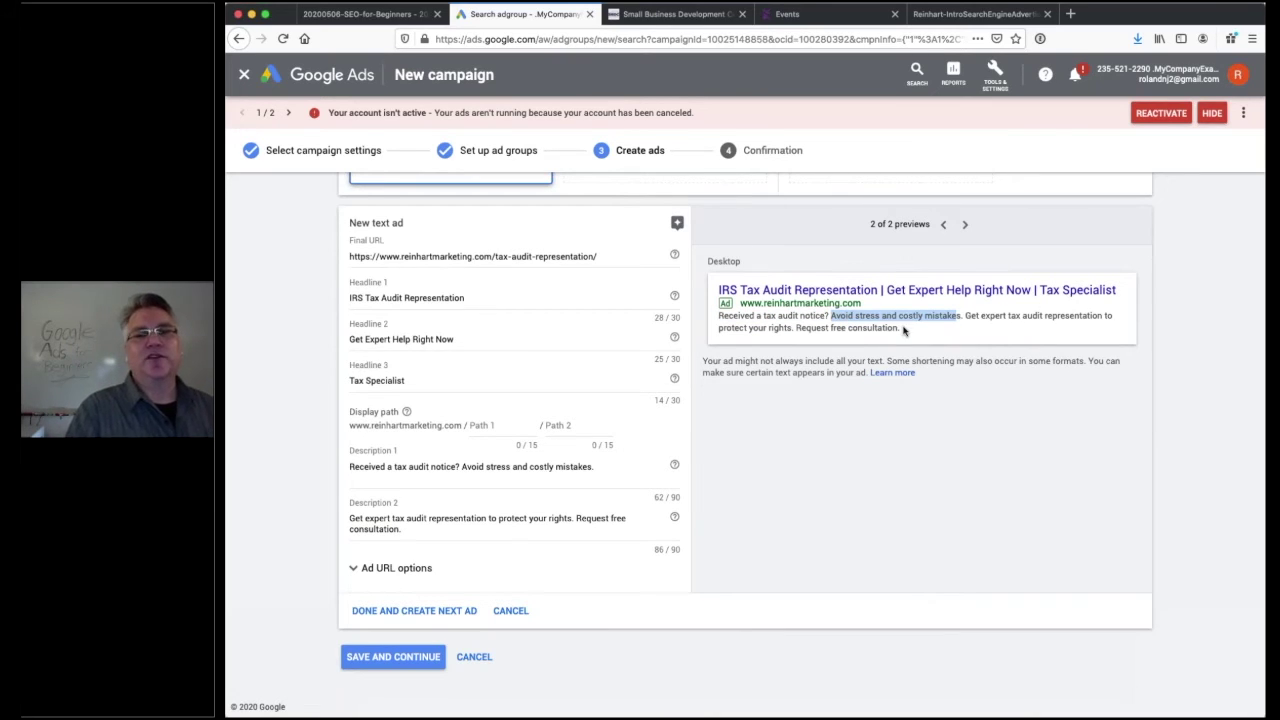
{"action": "left_click", "coordinate": [900, 331]}
{"action": "left_click_drag", "start_coordinate": [716, 330], "coordinate": [797, 330]}
{"action": "left_click", "coordinate": [876, 333]}
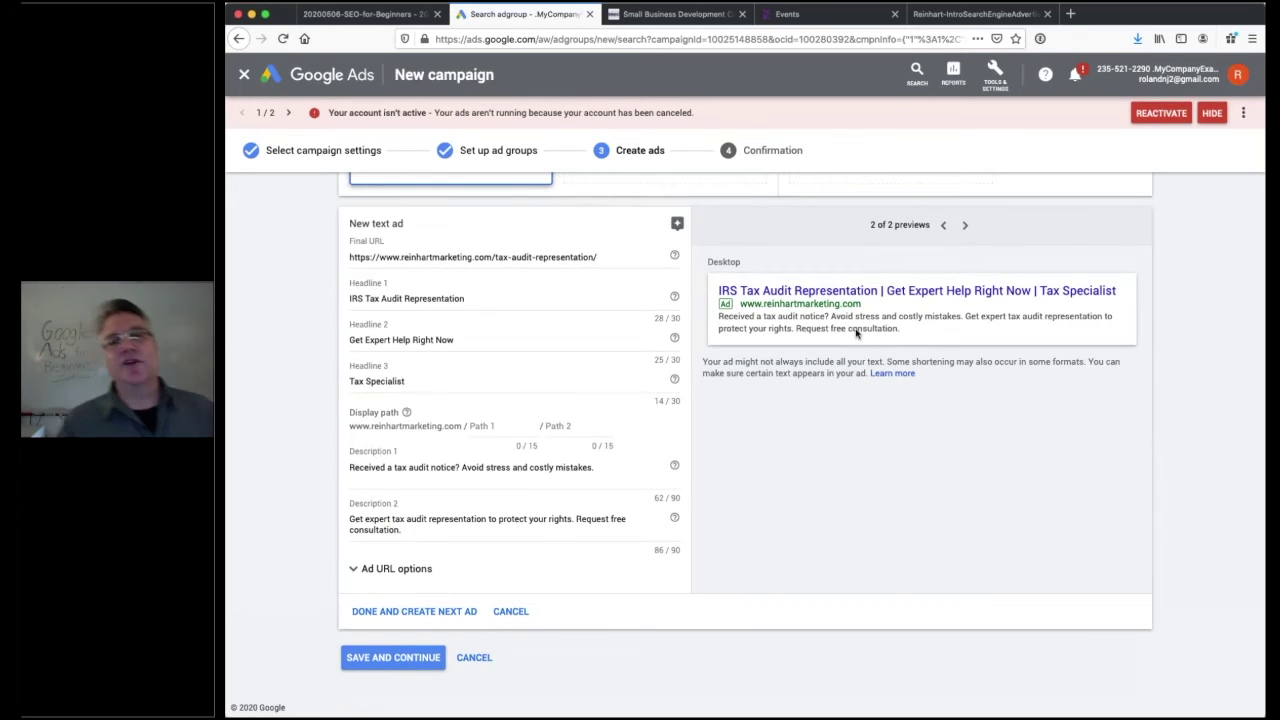
Compare the mobile and desktop previews, then save the ad to finish the campaign
{"action": "left_click", "coordinate": [965, 225]}
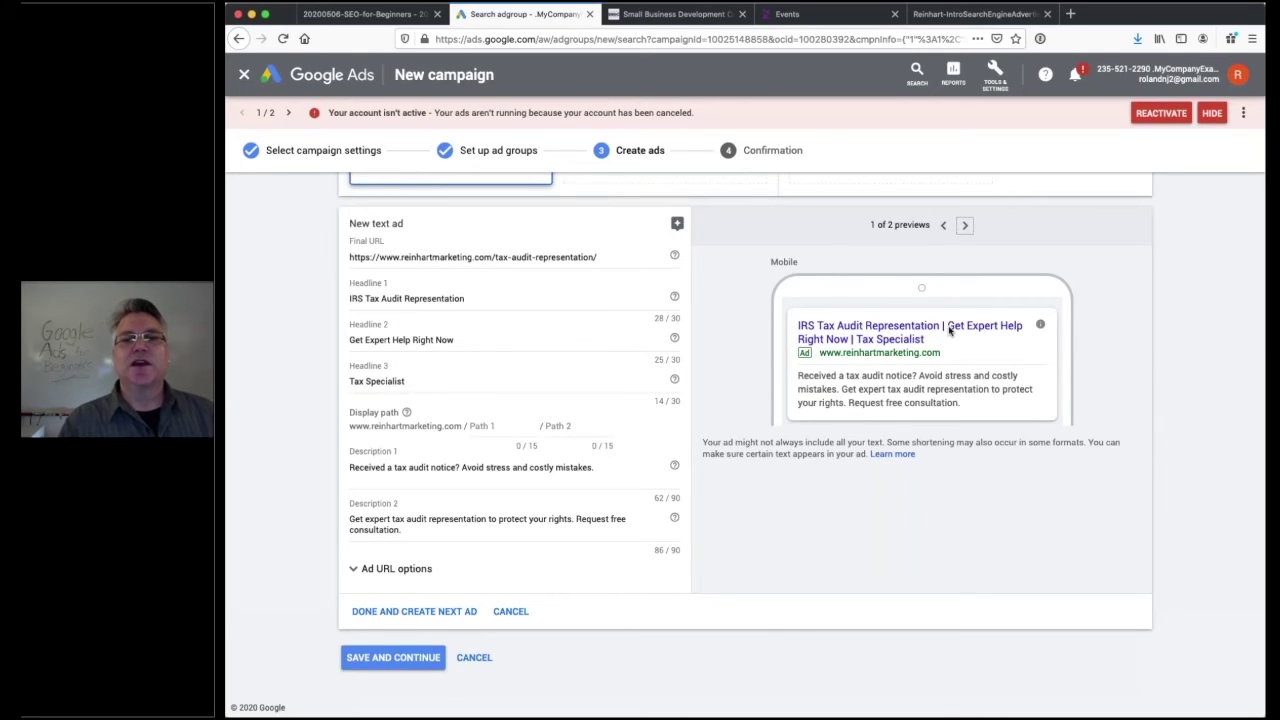
{"action": "left_click", "coordinate": [944, 227]}
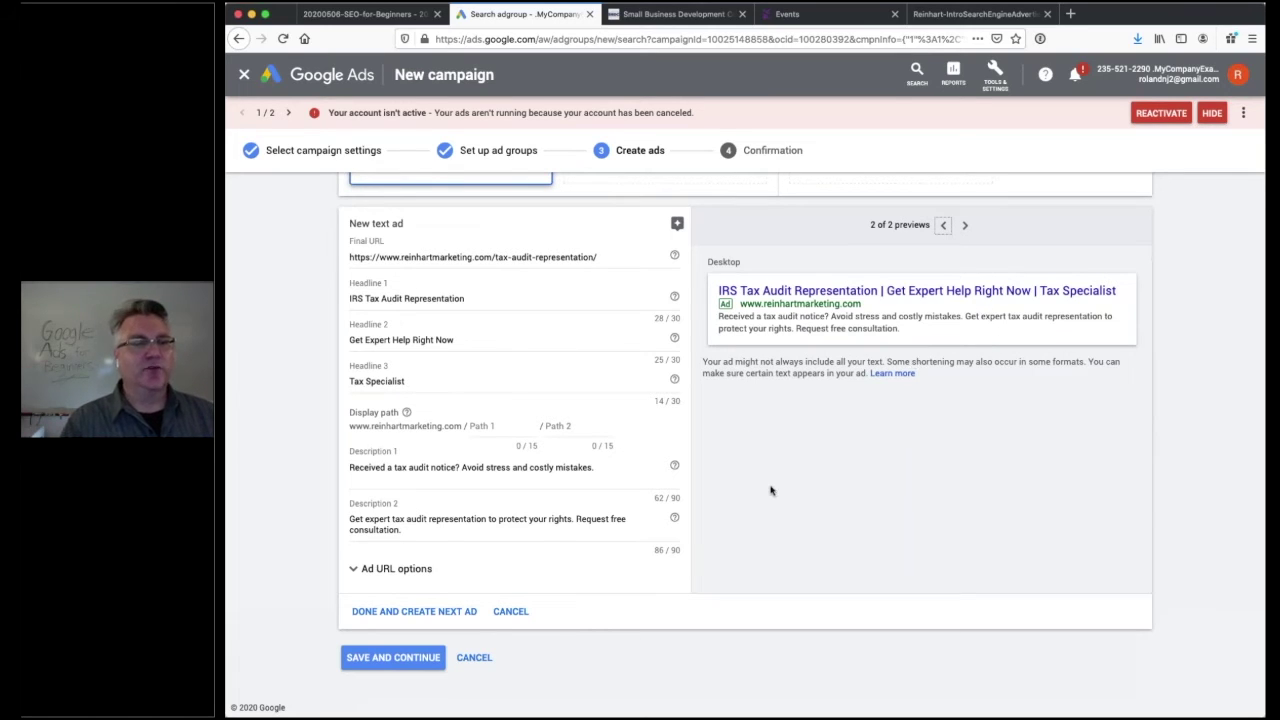
{"action": "scroll", "coordinate": [771, 490], "scroll_direction": "up", "scroll_amount": 2}
{"action": "scroll", "coordinate": [771, 490], "scroll_direction": "down", "scroll_amount": 1}
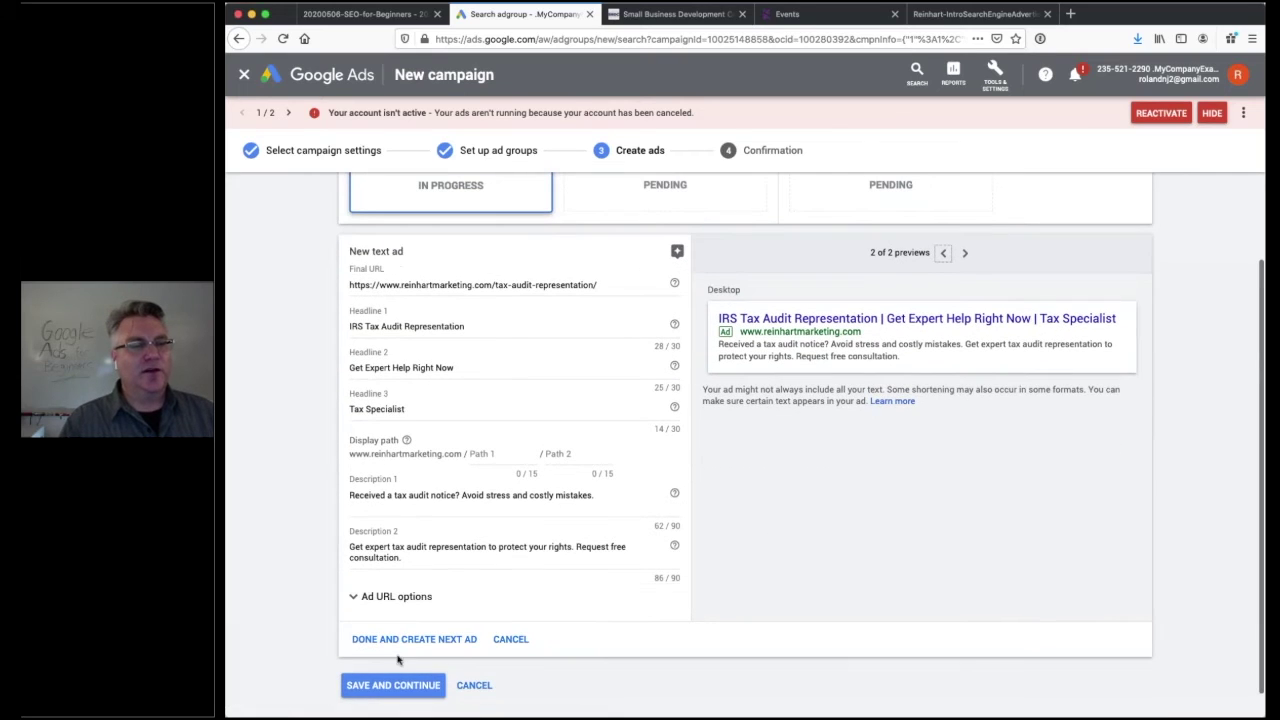
{"action": "scroll", "coordinate": [425, 645], "scroll_direction": "up", "scroll_amount": 1}
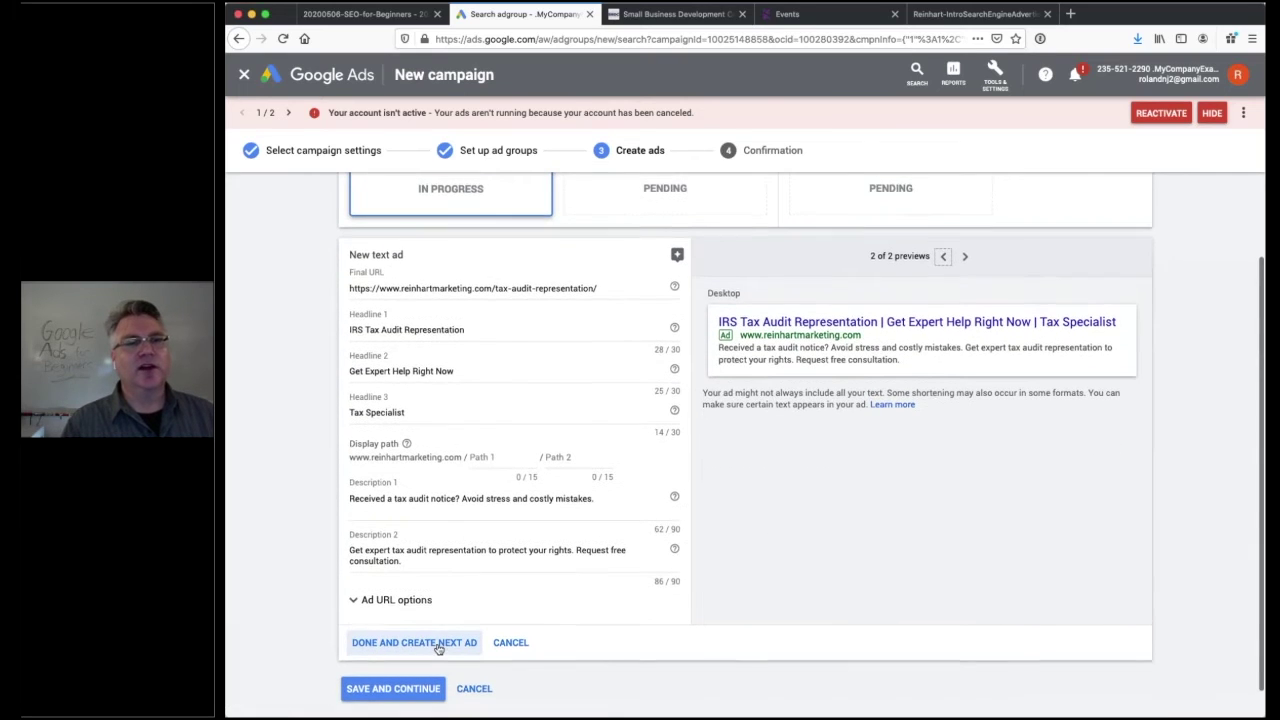
{"action": "left_click", "coordinate": [427, 692]}
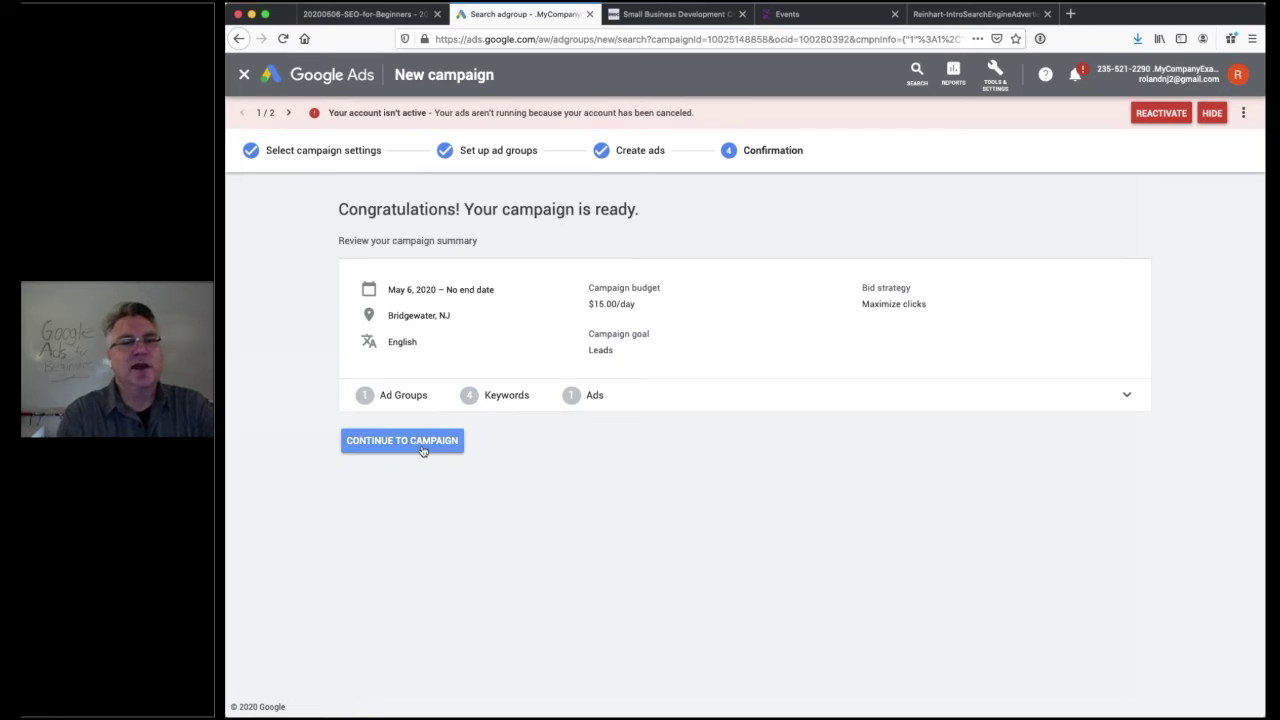
Check the Bridgewater, NJ location and Maximize clicks bidding, expand the ad group summary, and open the campaign
{"action": "left_click_drag", "start_coordinate": [402, 318], "coordinate": [484, 326]}
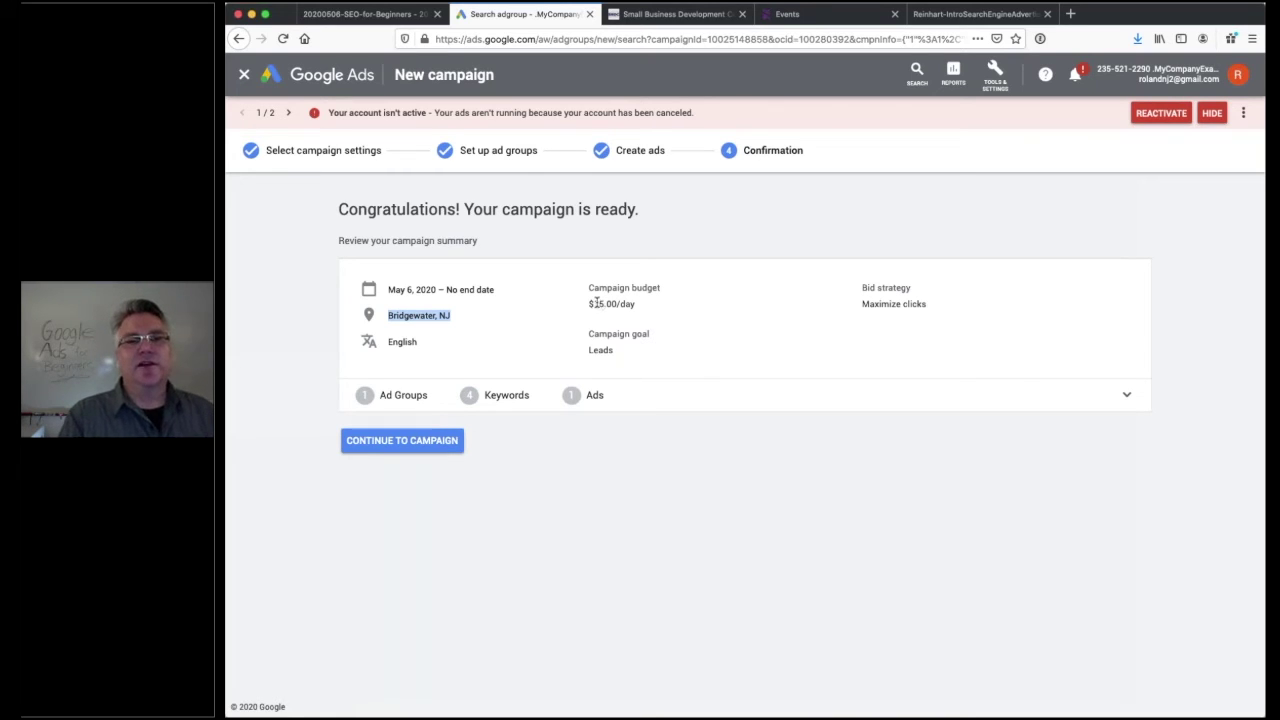
{"action": "left_click_drag", "start_coordinate": [928, 305], "coordinate": [862, 306]}
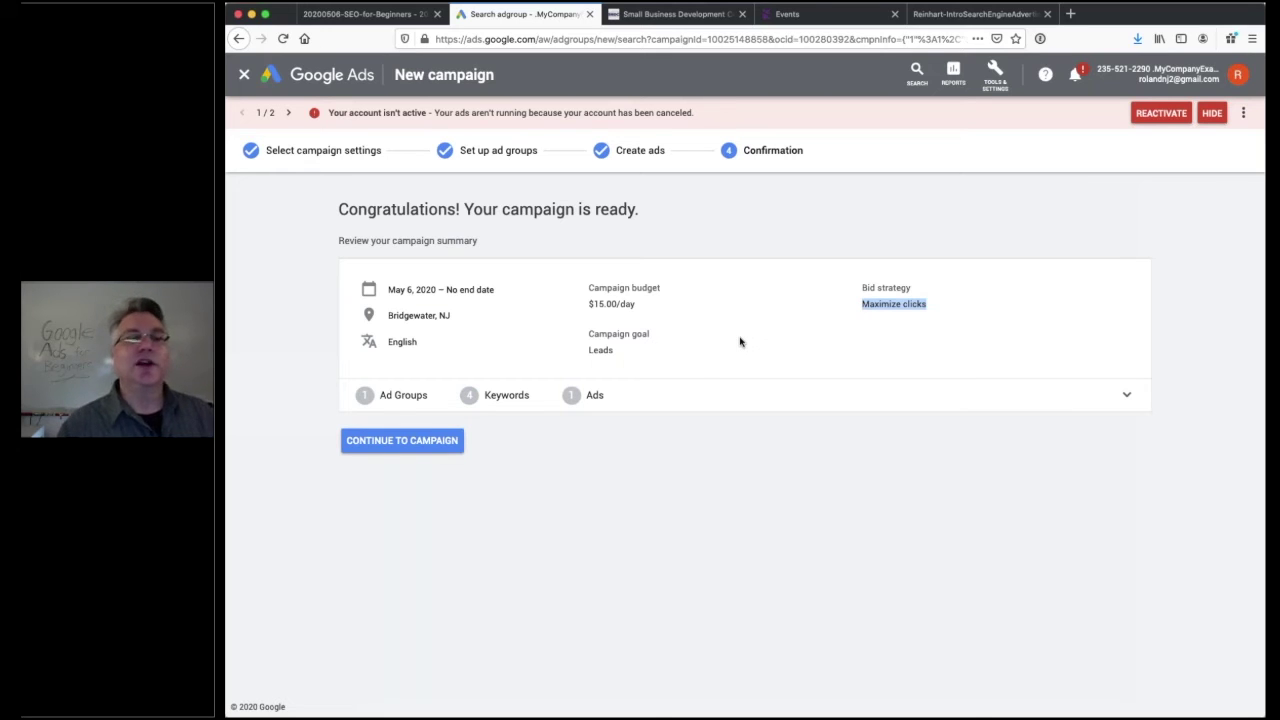
{"action": "left_click", "coordinate": [1126, 395]}
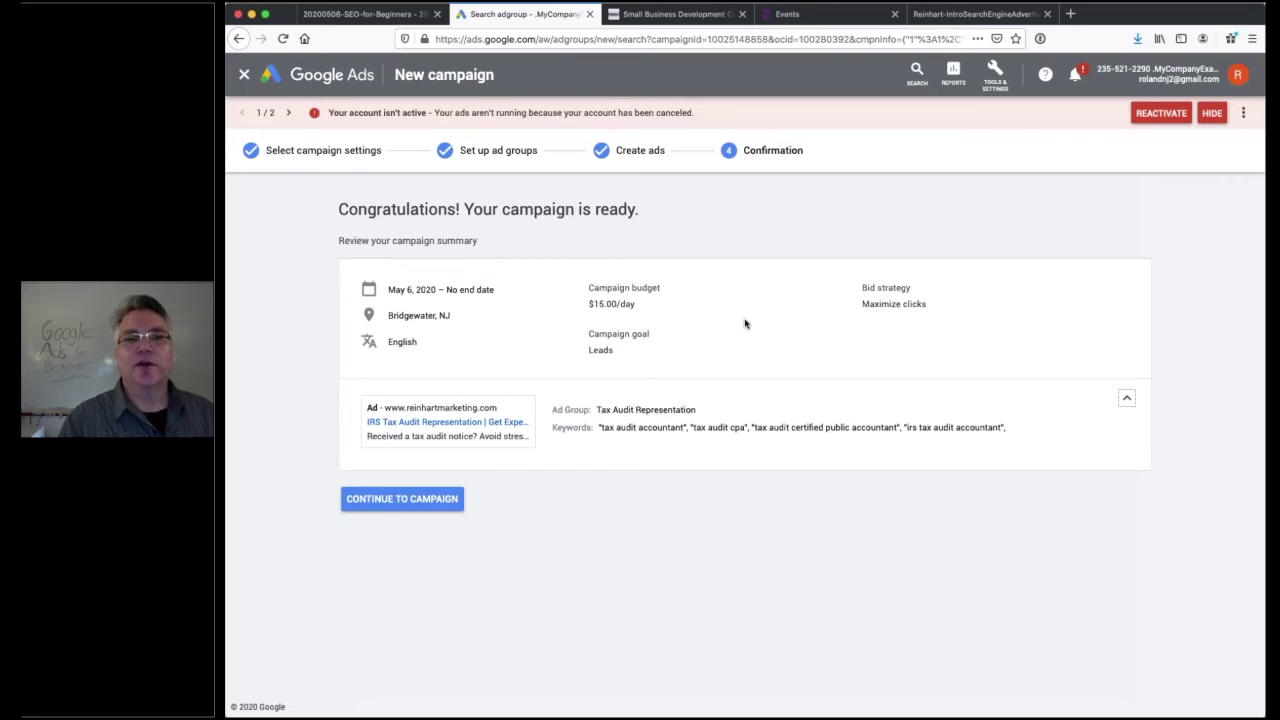
{"action": "left_click", "coordinate": [403, 499]}
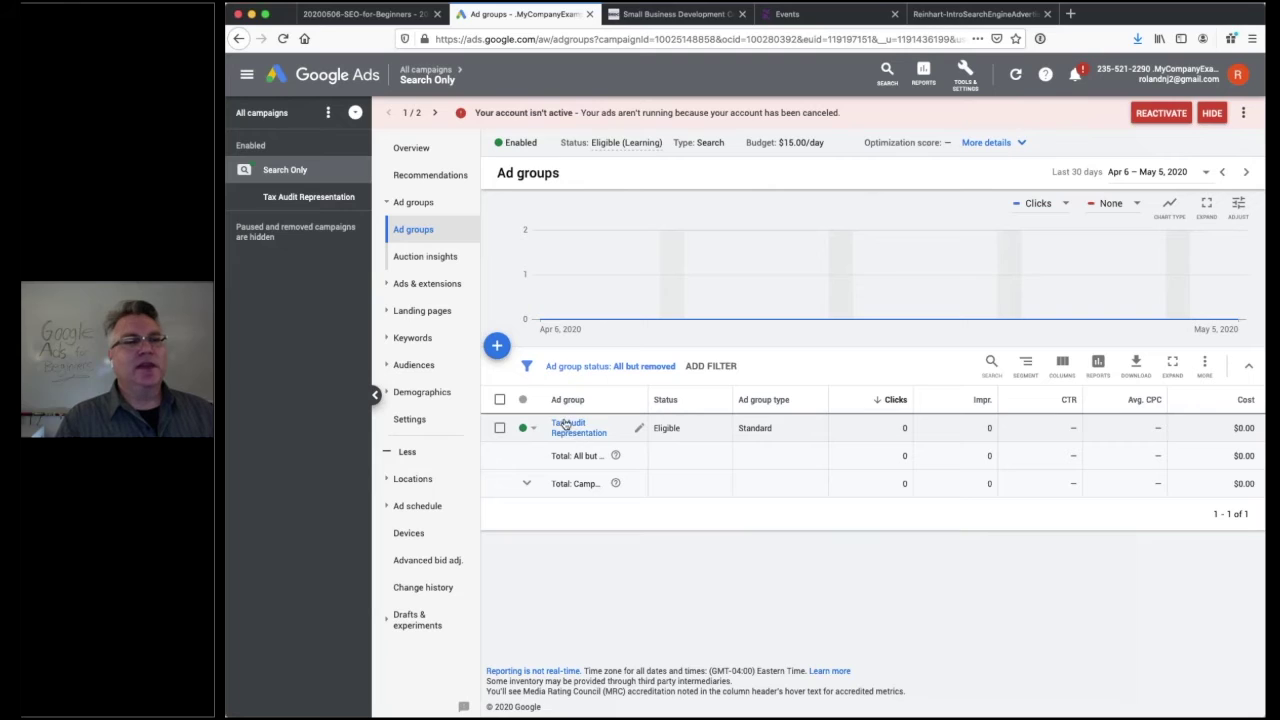
Open the Tax Audit Representation ad group and expand Ads & extensions
{"action": "left_click", "coordinate": [307, 199]}
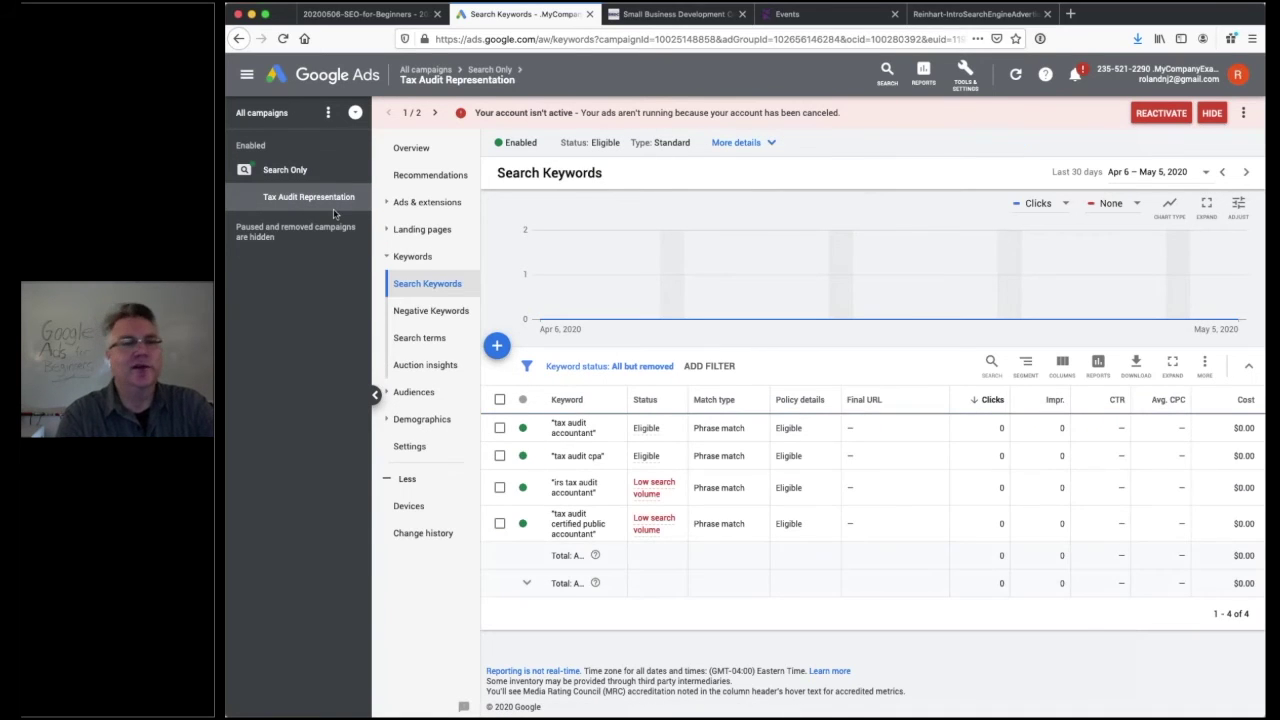
{"action": "left_click", "coordinate": [395, 205]}
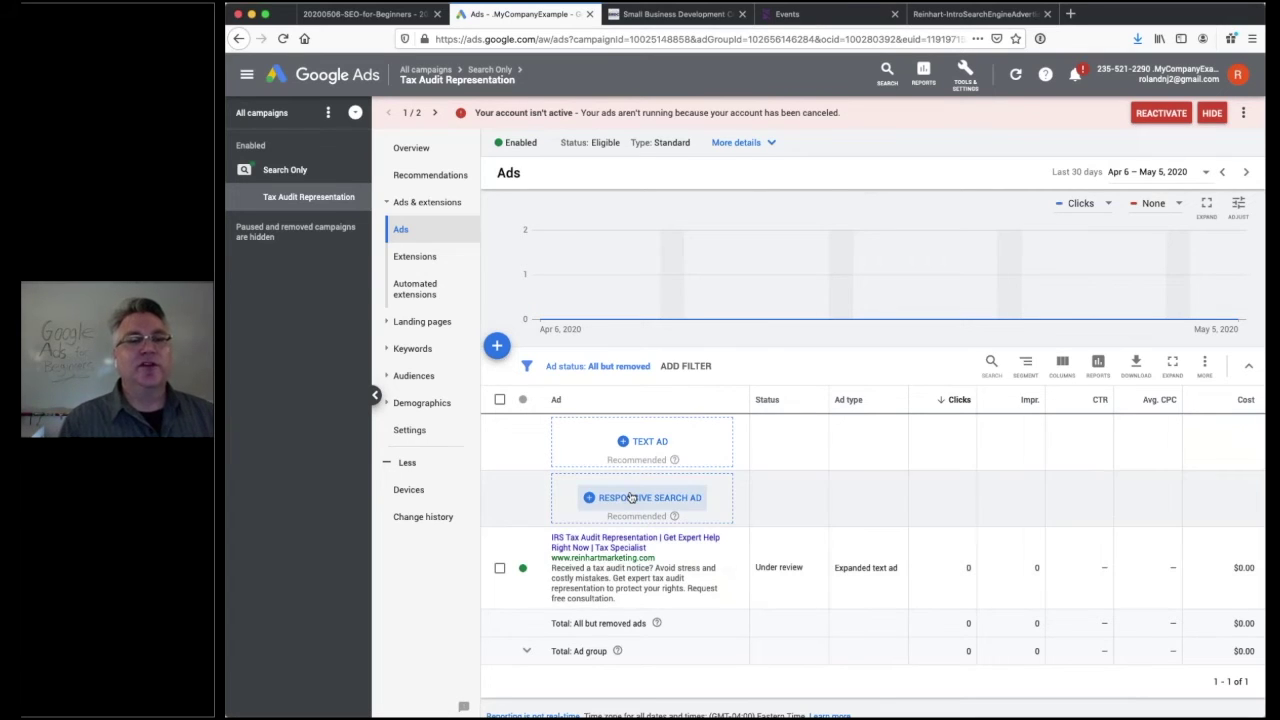
Browse the ad group's extension types, then open its Search Keywords list
{"action": "left_click", "coordinate": [413, 258]}
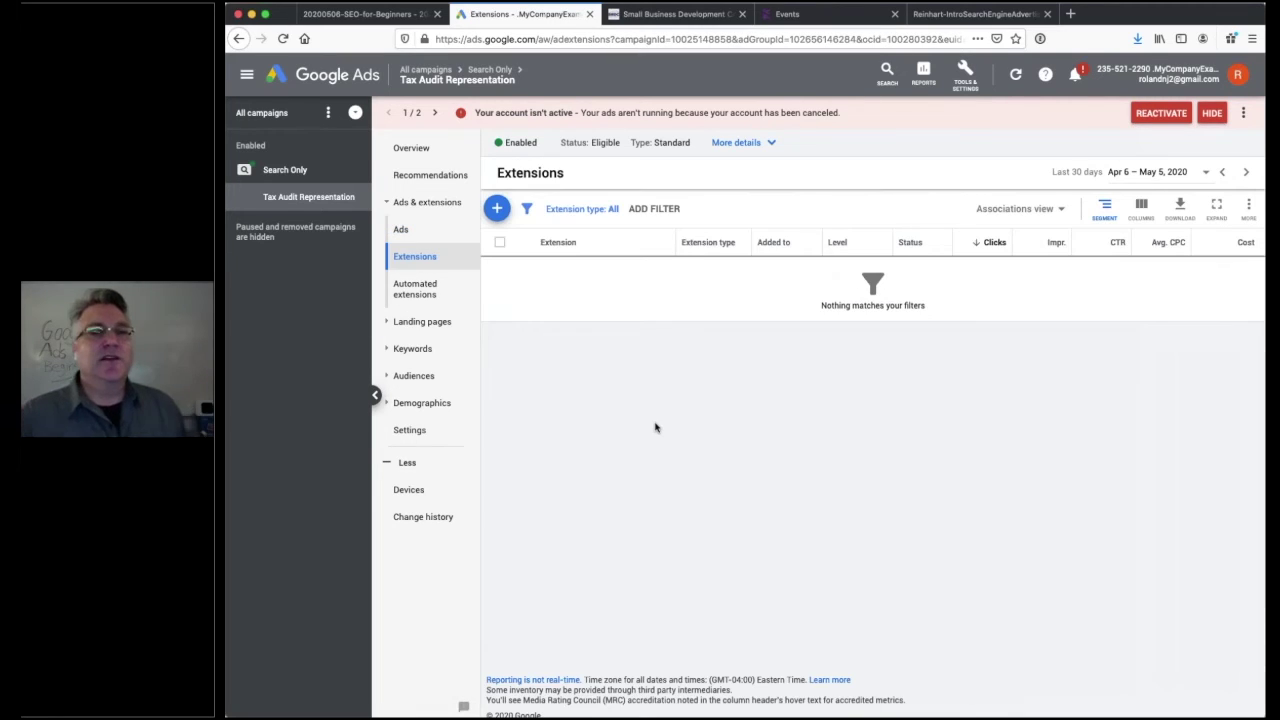
{"action": "left_click", "coordinate": [505, 213]}
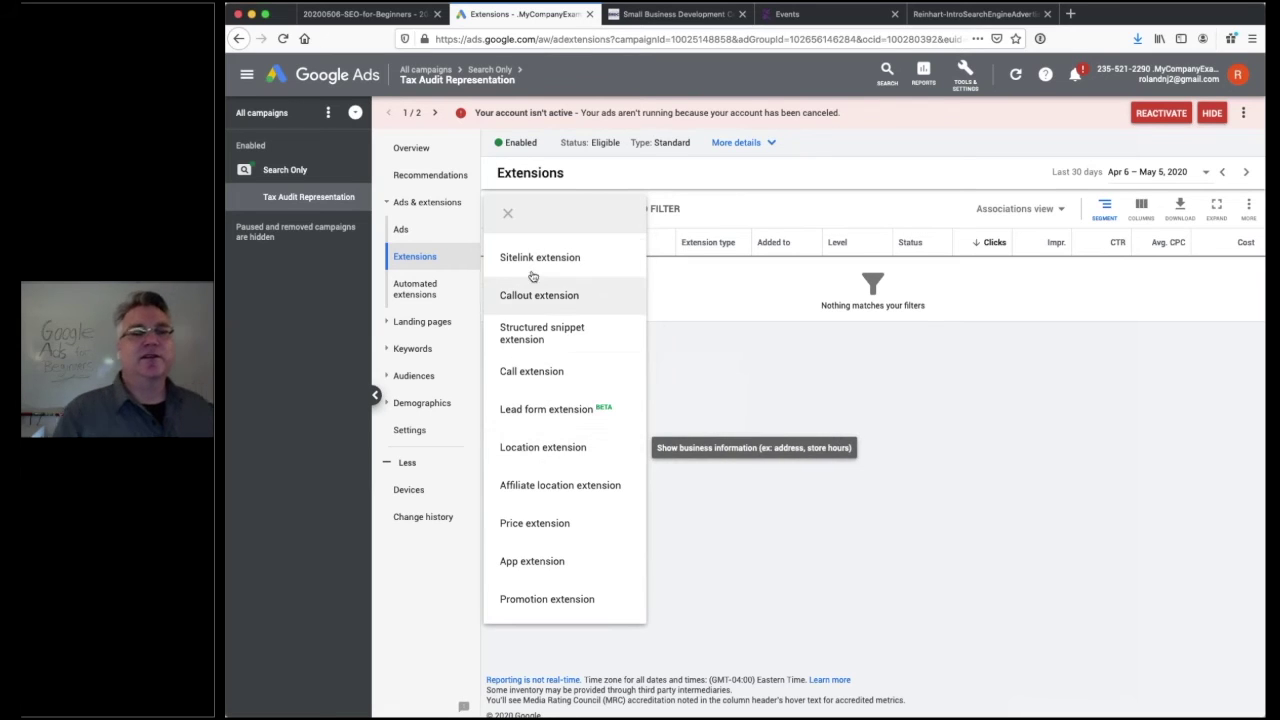
{"action": "left_click", "coordinate": [669, 285]}
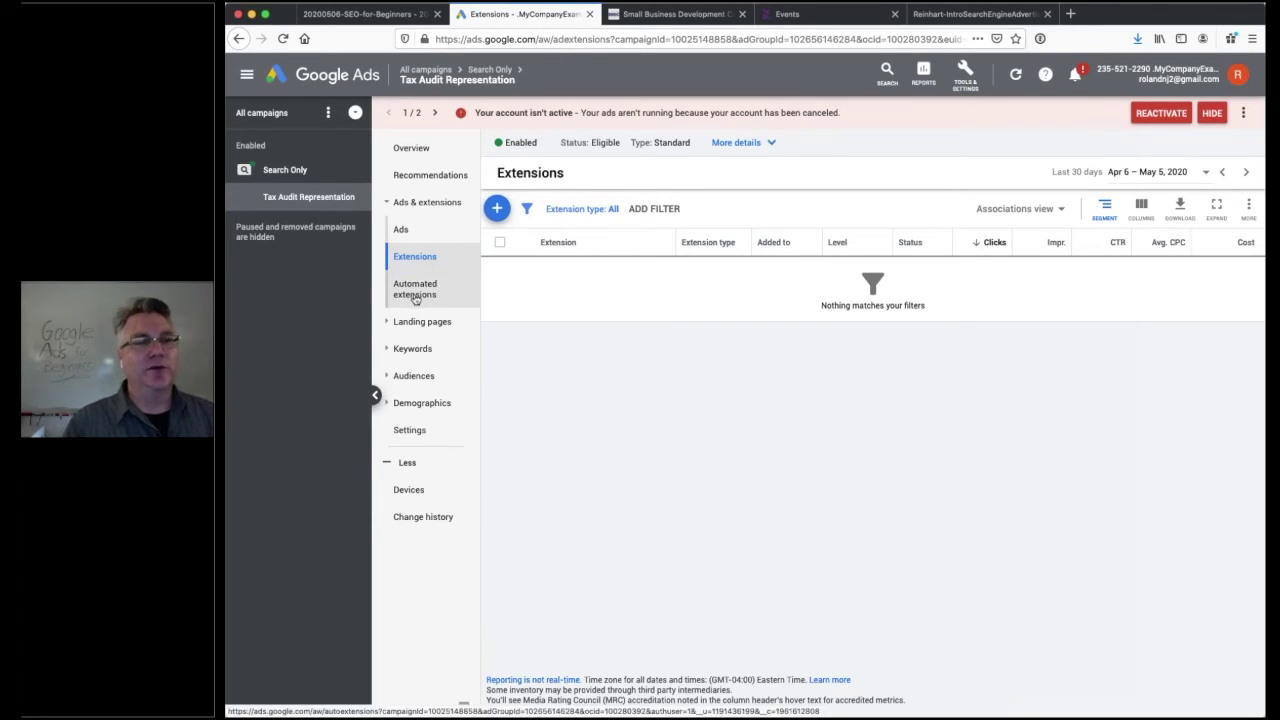
{"action": "left_click", "coordinate": [404, 355]}
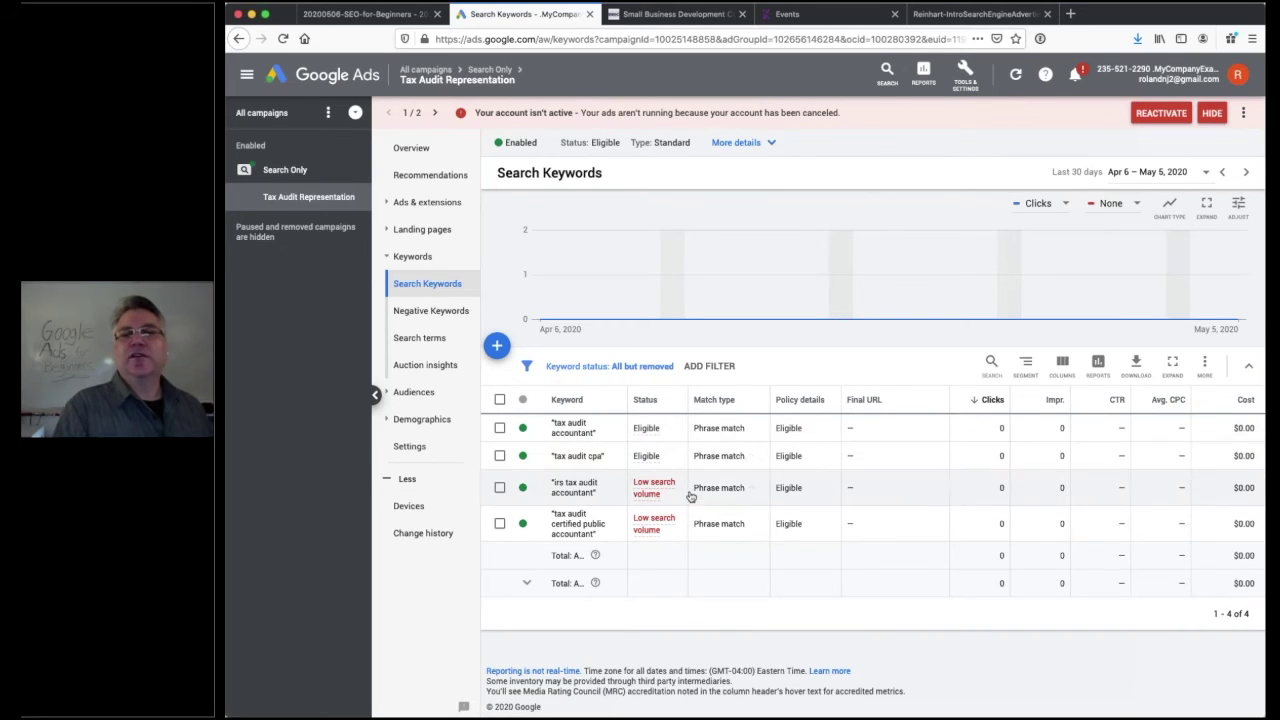
Check the eligible and low-volume keyword statuses, then view the ad group's empty negative keywords list
{"action": "mouse_move", "coordinate": [647, 428]}
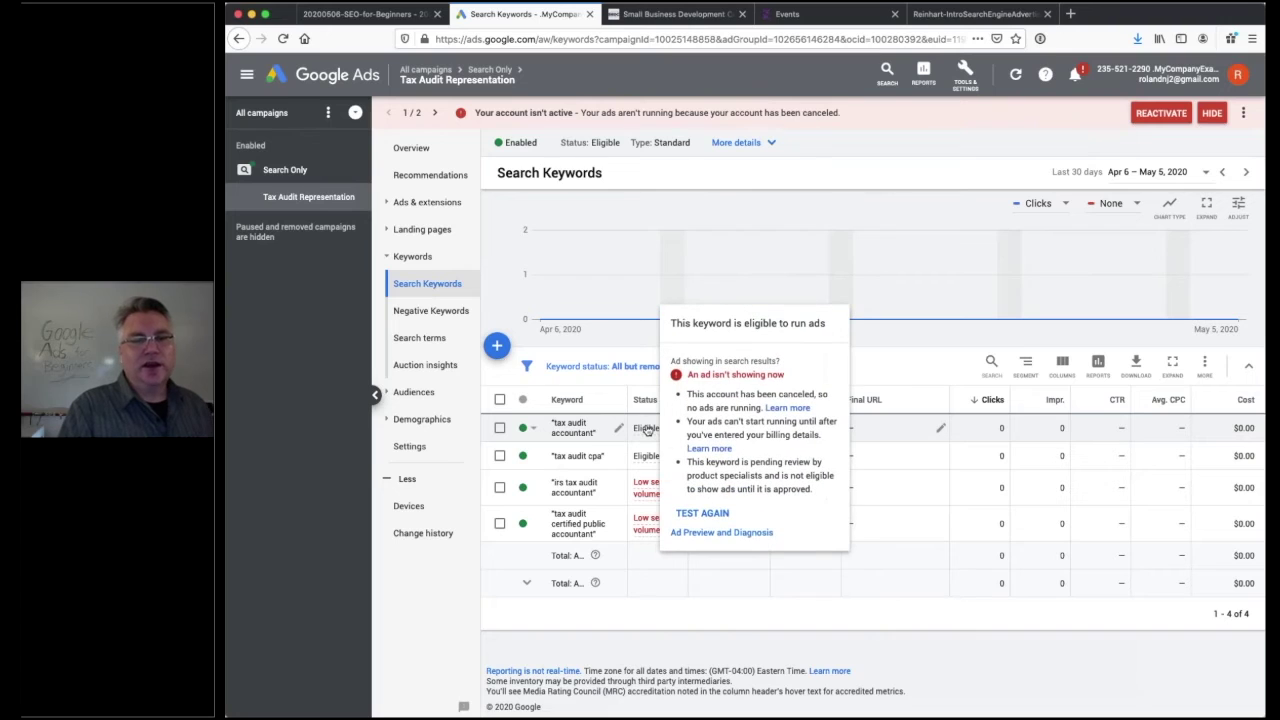
{"action": "mouse_move", "coordinate": [647, 487]}
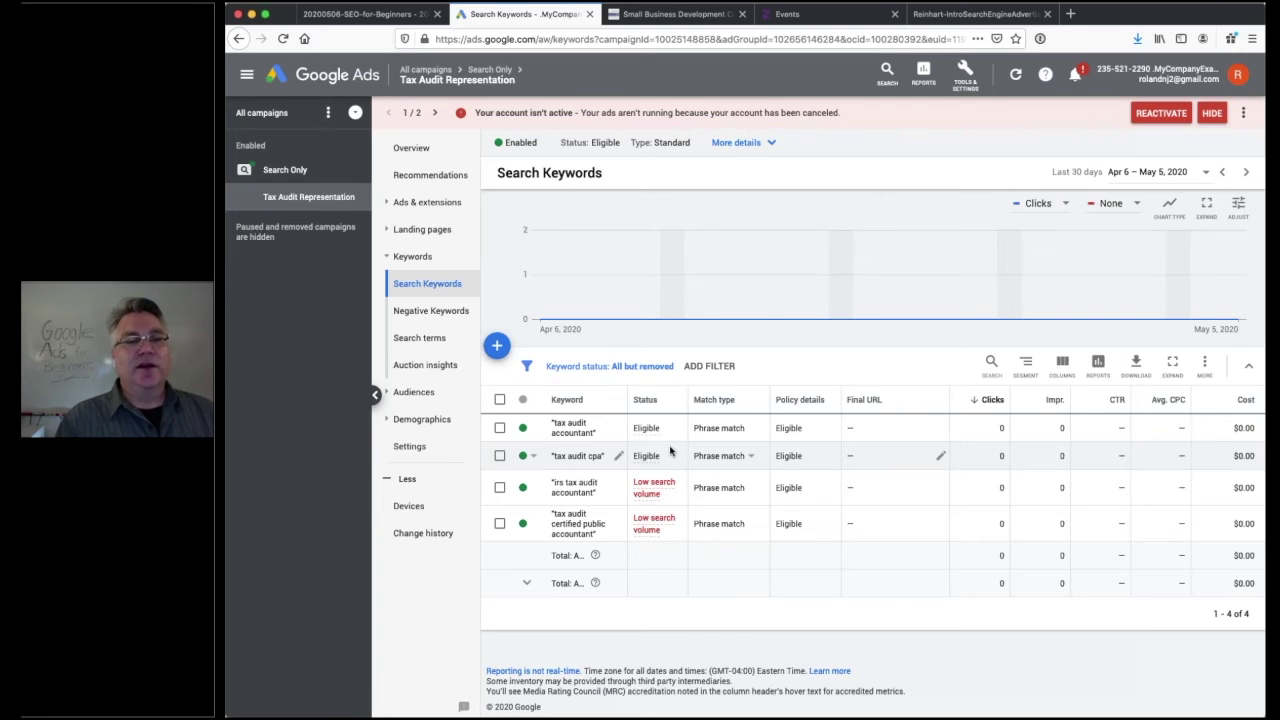
{"action": "left_click", "coordinate": [410, 311]}
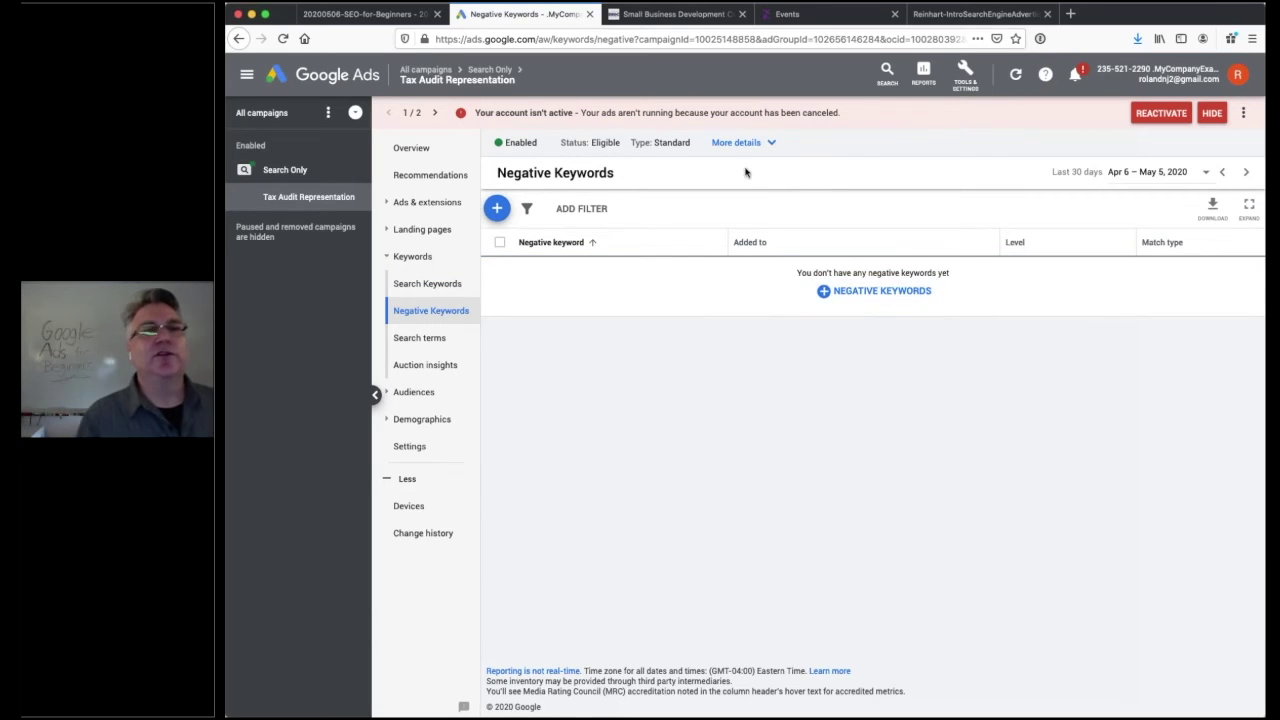
Begin Search Only campaign negative keywords with free, diy and salary
{"action": "left_click", "coordinate": [291, 172]}
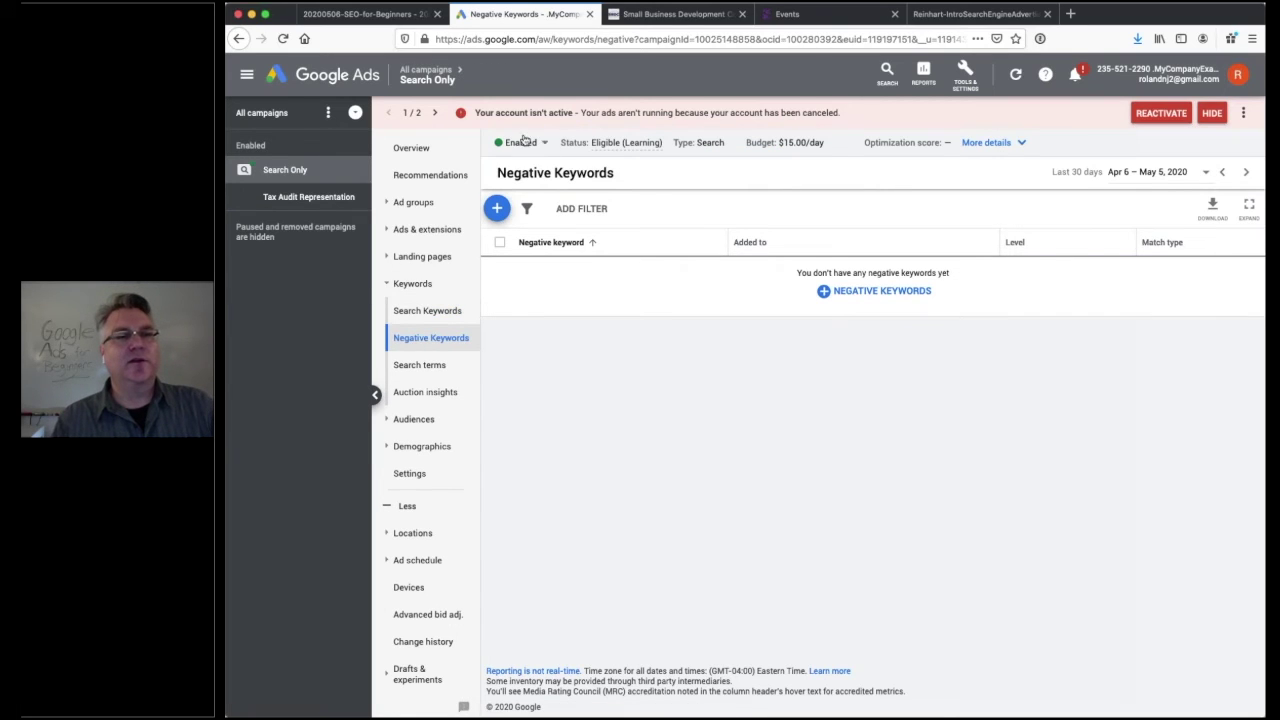
{"action": "left_click", "coordinate": [874, 293]}
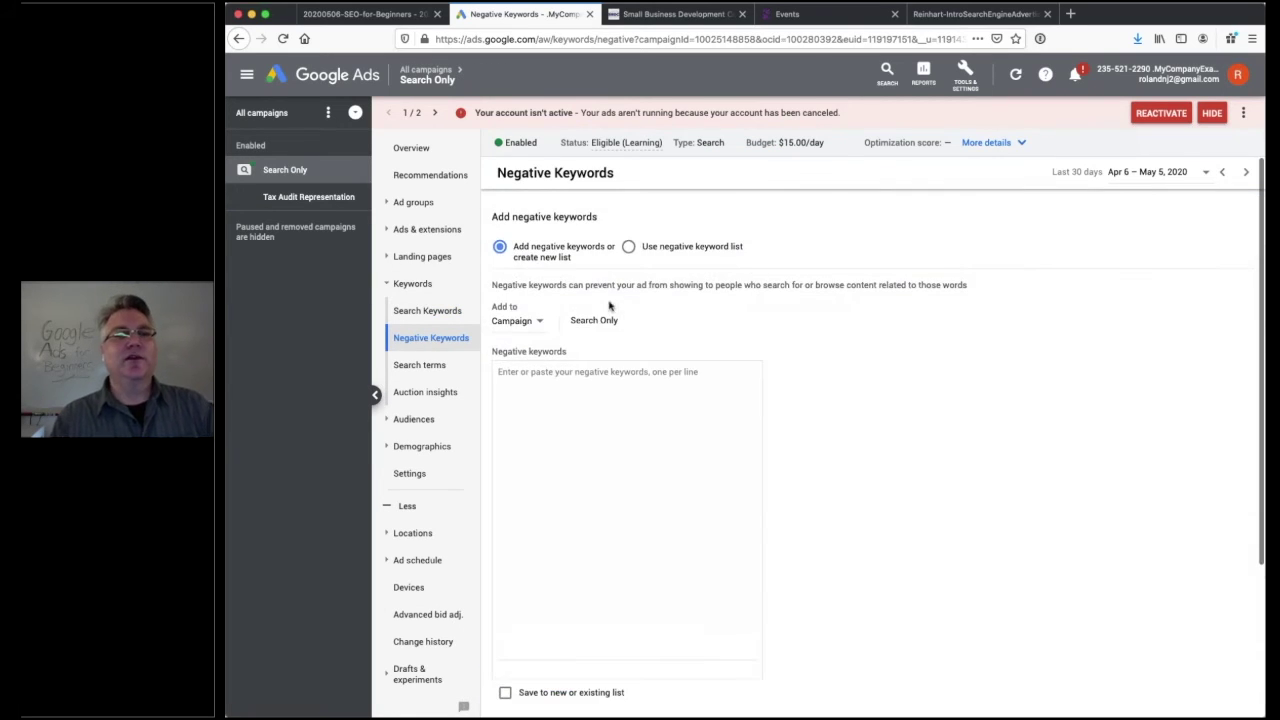
{"action": "left_click", "coordinate": [600, 423]}
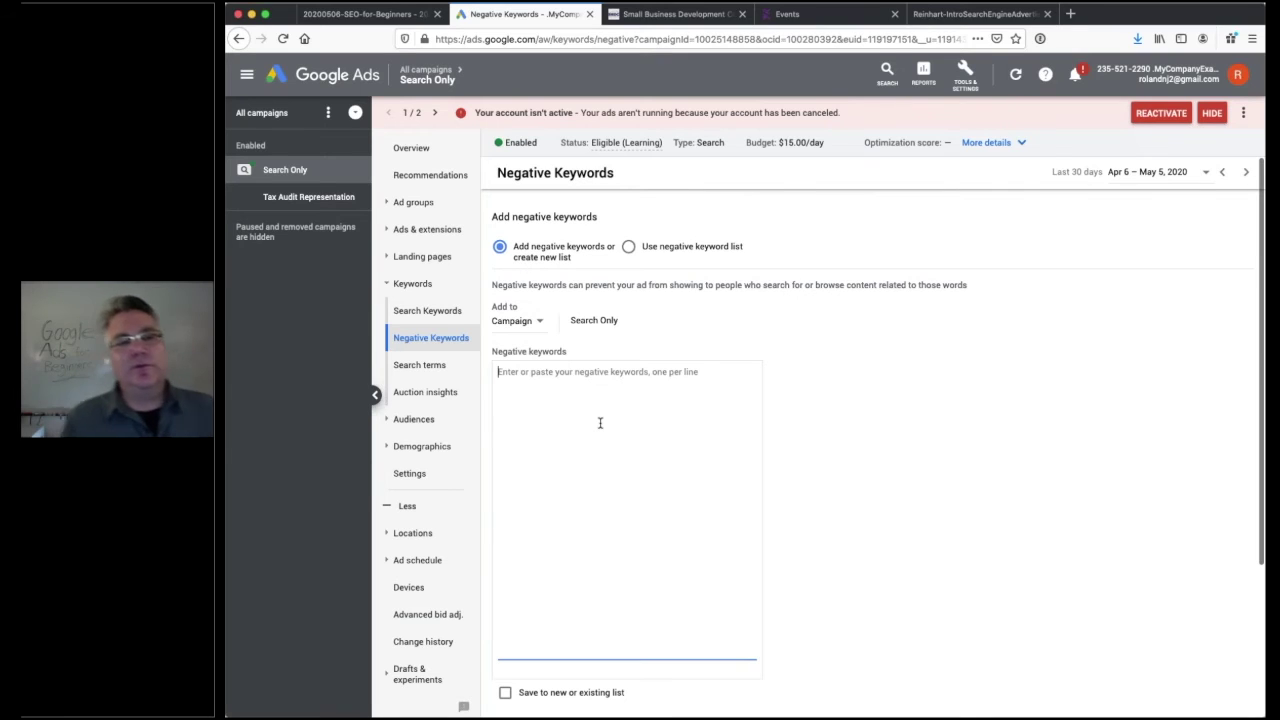
{"action": "type", "text": "free"}
{"action": "key", "text": "Return"}
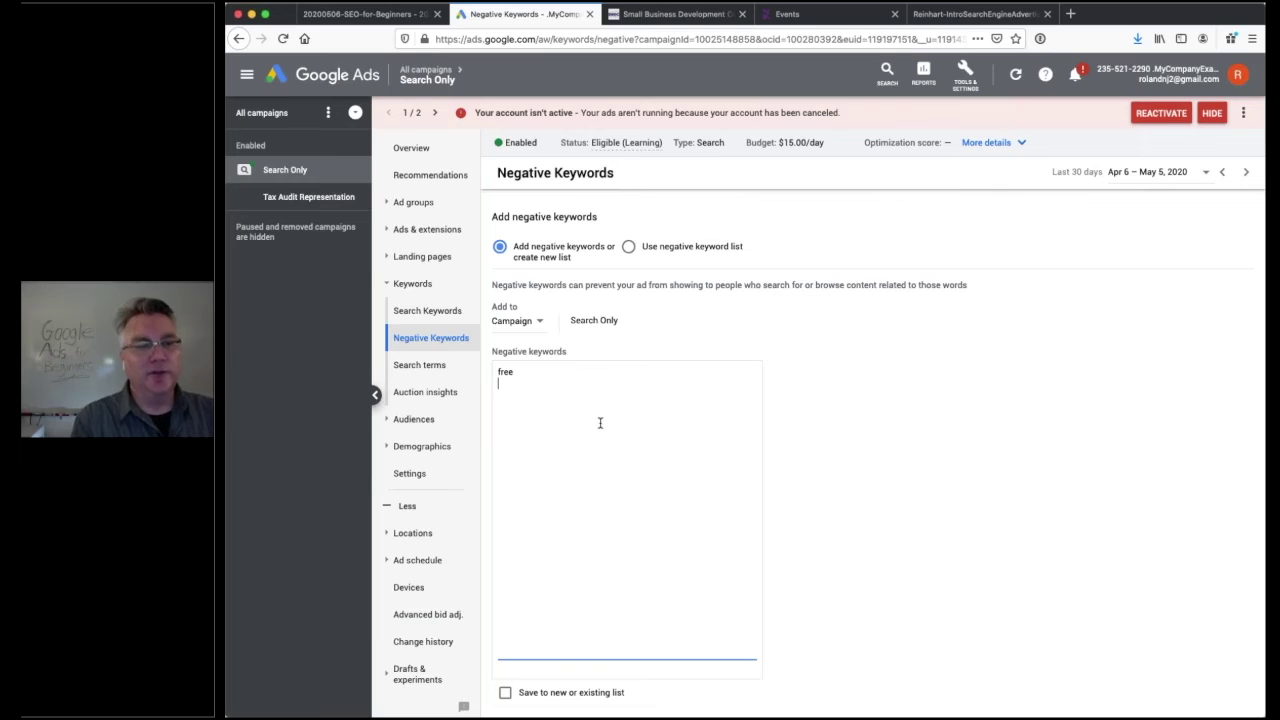
{"action": "type", "text": "diy"}
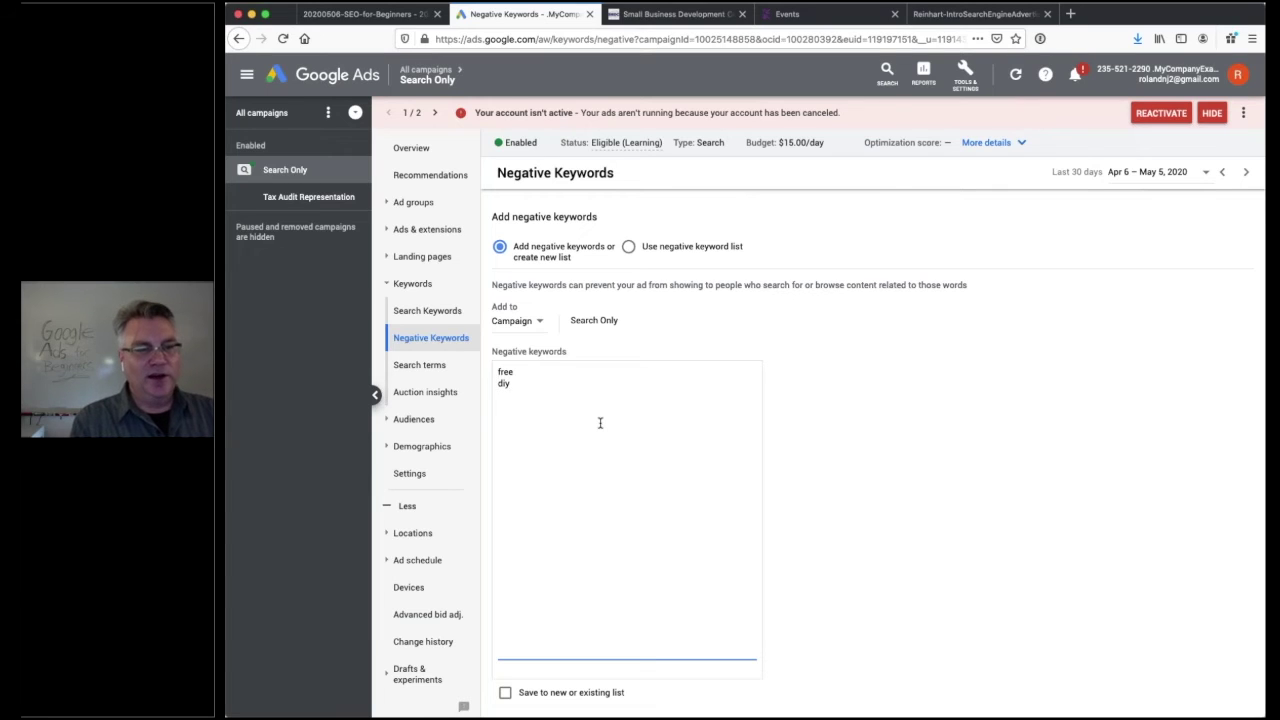
{"action": "key", "text": "Return"}
{"action": "type", "text": "sa"}
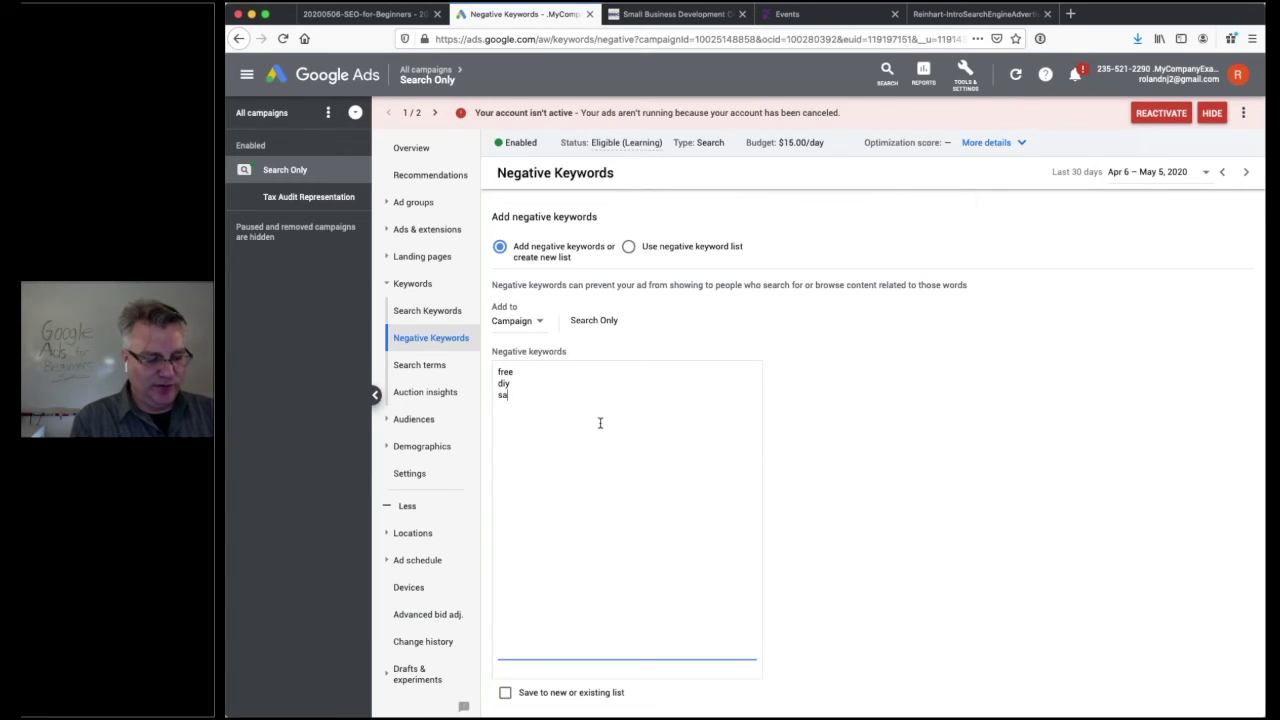
{"action": "type", "text": "lary"}
{"action": "key", "text": "Return"}
Add job, jobs, career and careers, then save all seven campaign negative keywords
{"action": "type", "text": "job"}
{"action": "key", "text": "Return"}
{"action": "type", "text": "jobs"}
{"action": "key", "text": "Return"}
{"action": "type", "text": "career"}
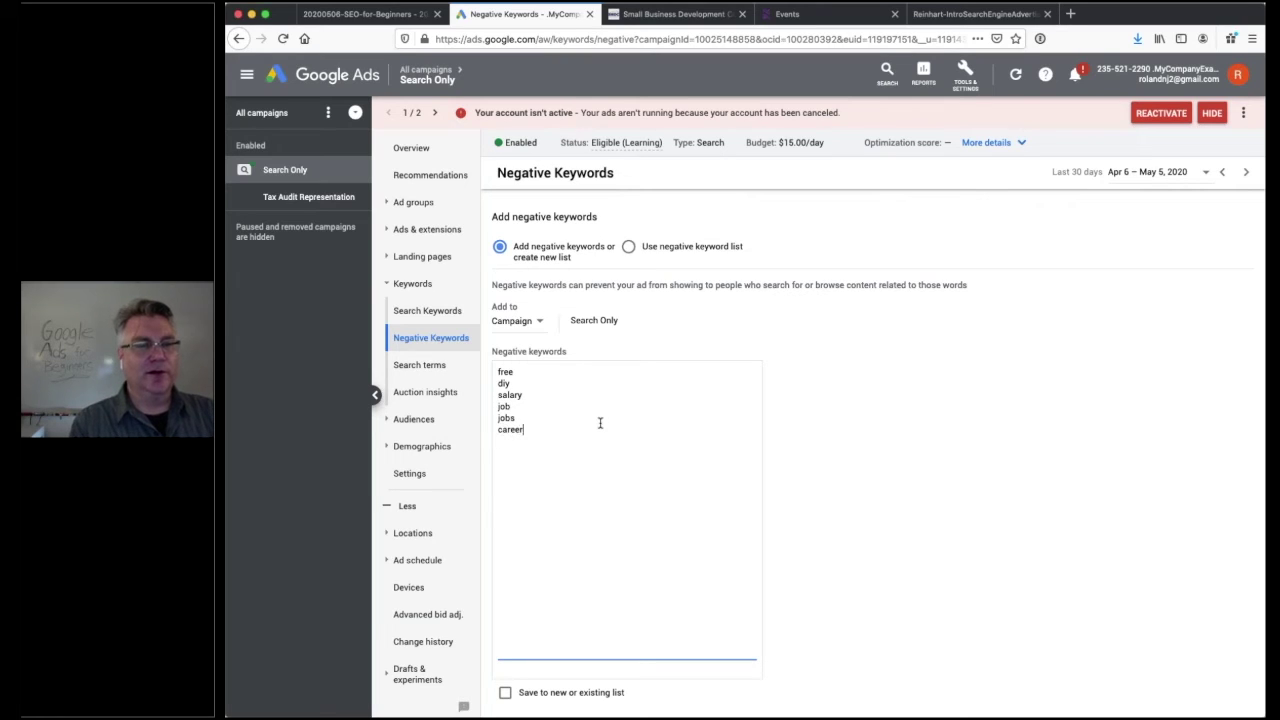
{"action": "key", "text": "Return"}
{"action": "type", "text": "careers"}
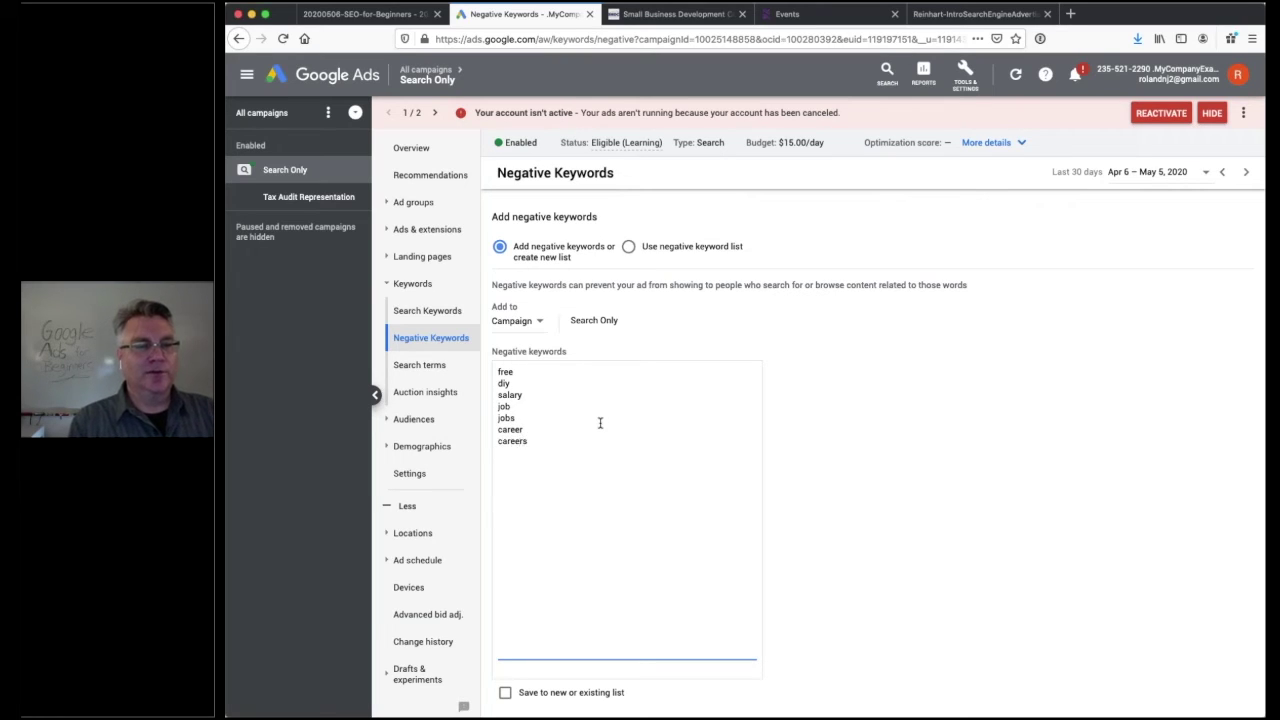
{"action": "key", "text": "Return"}
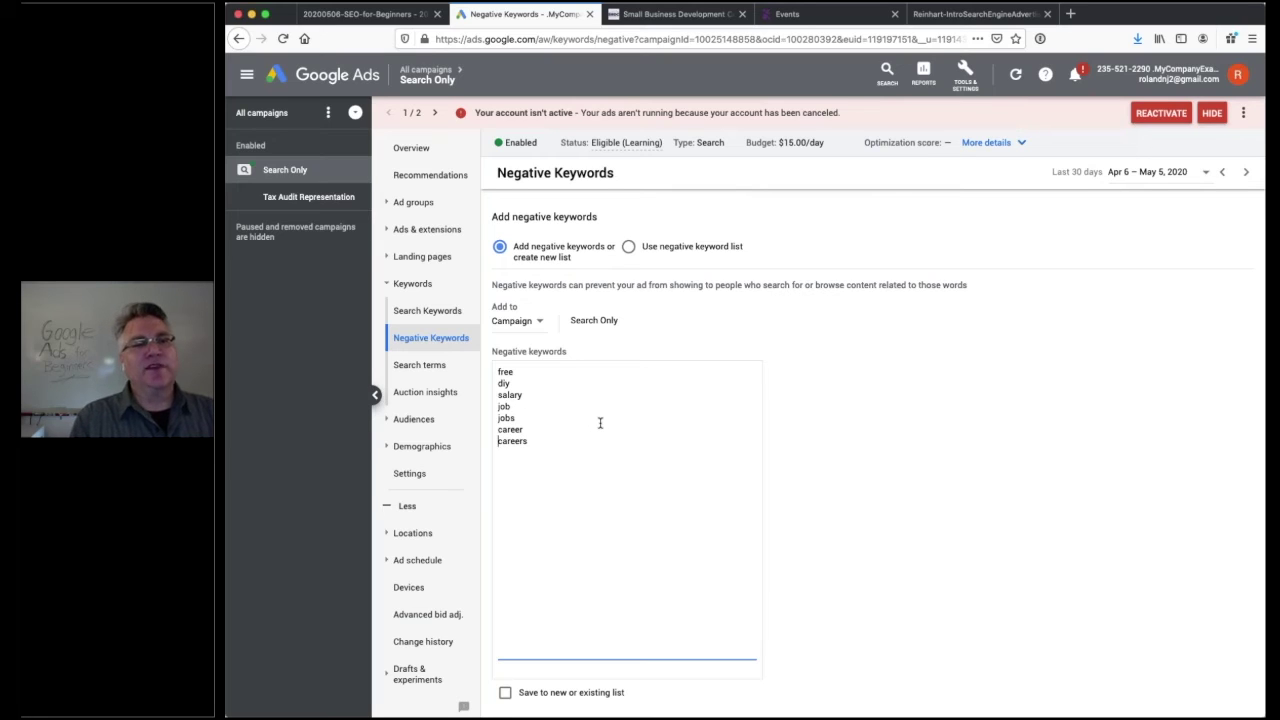
{"action": "key", "text": "shift+Down"}
{"action": "key", "text": "shift+Down"}
{"action": "key", "text": "shift+Down"}
{"action": "key", "text": "shift+Down"}
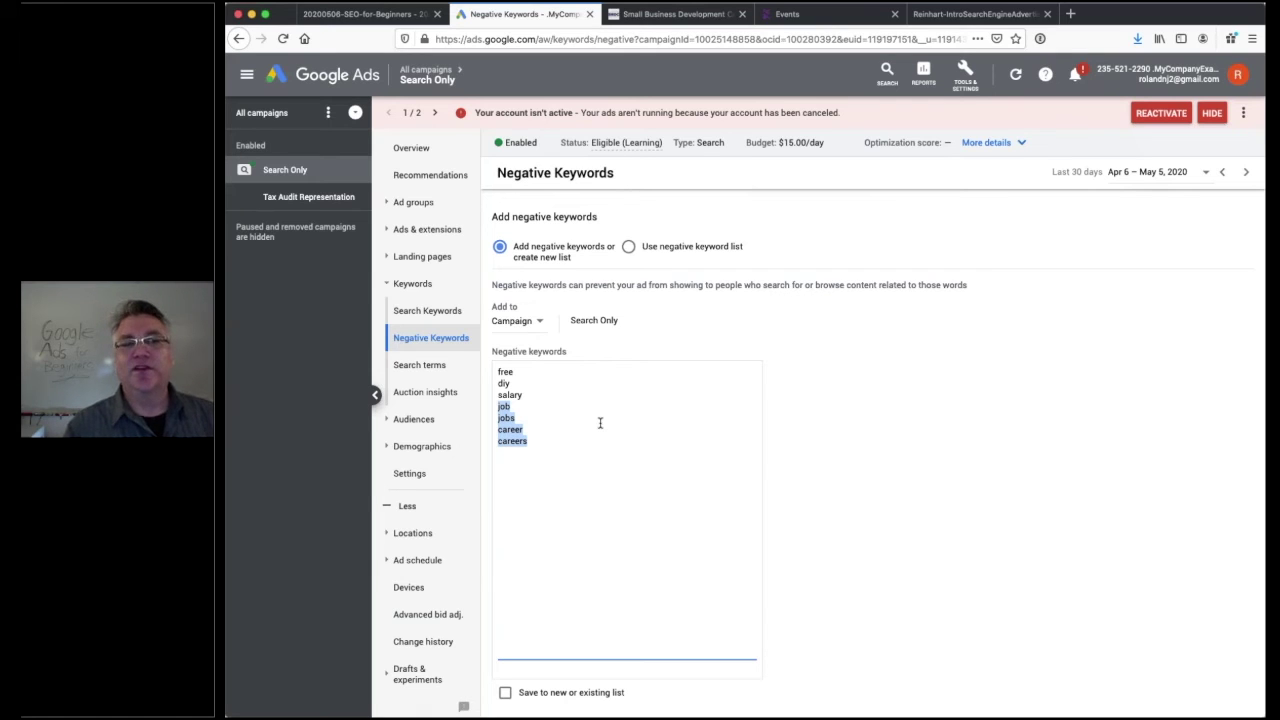
{"action": "key", "text": "Right"}
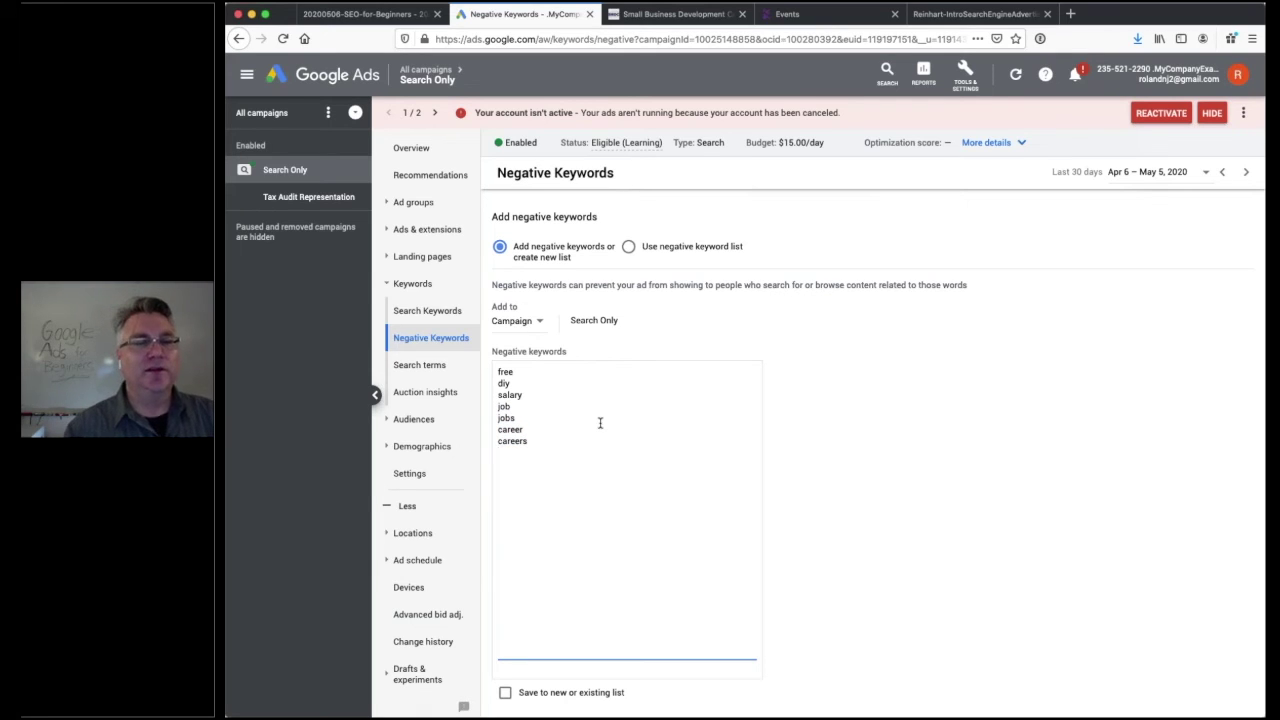
{"action": "left_click", "coordinate": [508, 590]}
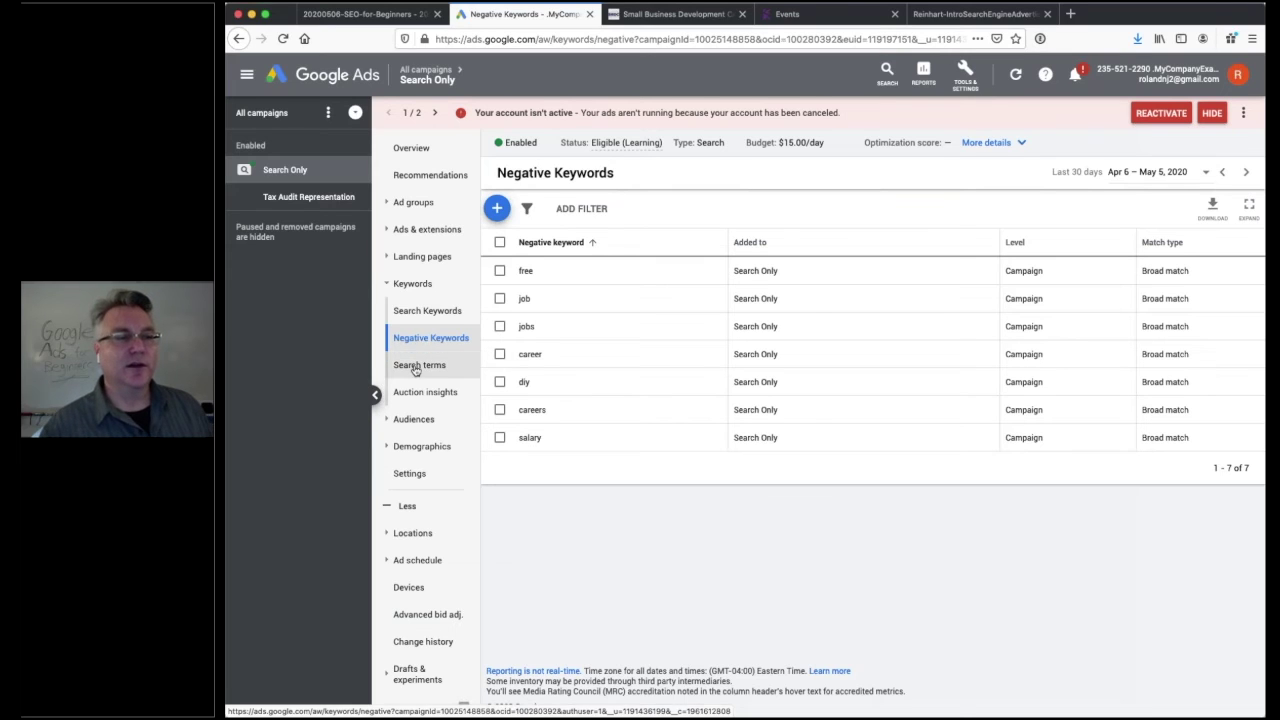
Inspect the Search Only campaign name and location settings unchanged, then return to its Overview
{"action": "left_click", "coordinate": [415, 474]}
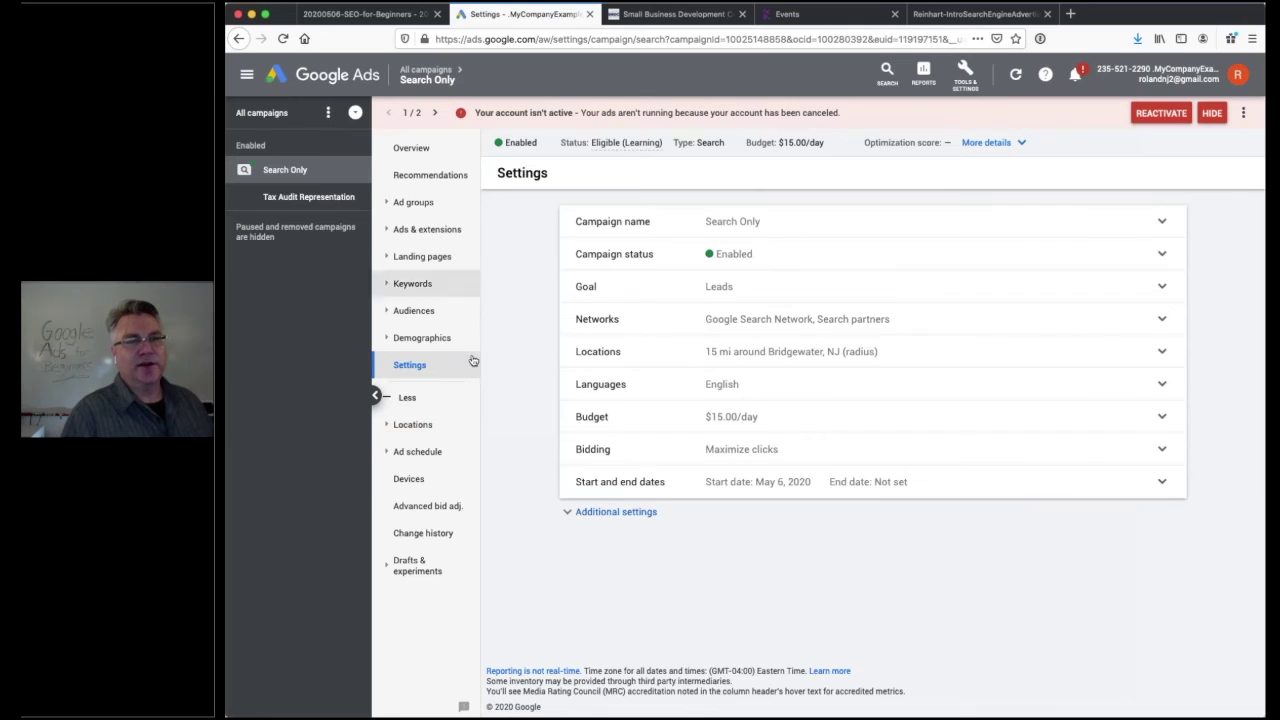
{"action": "left_click", "coordinate": [826, 223]}
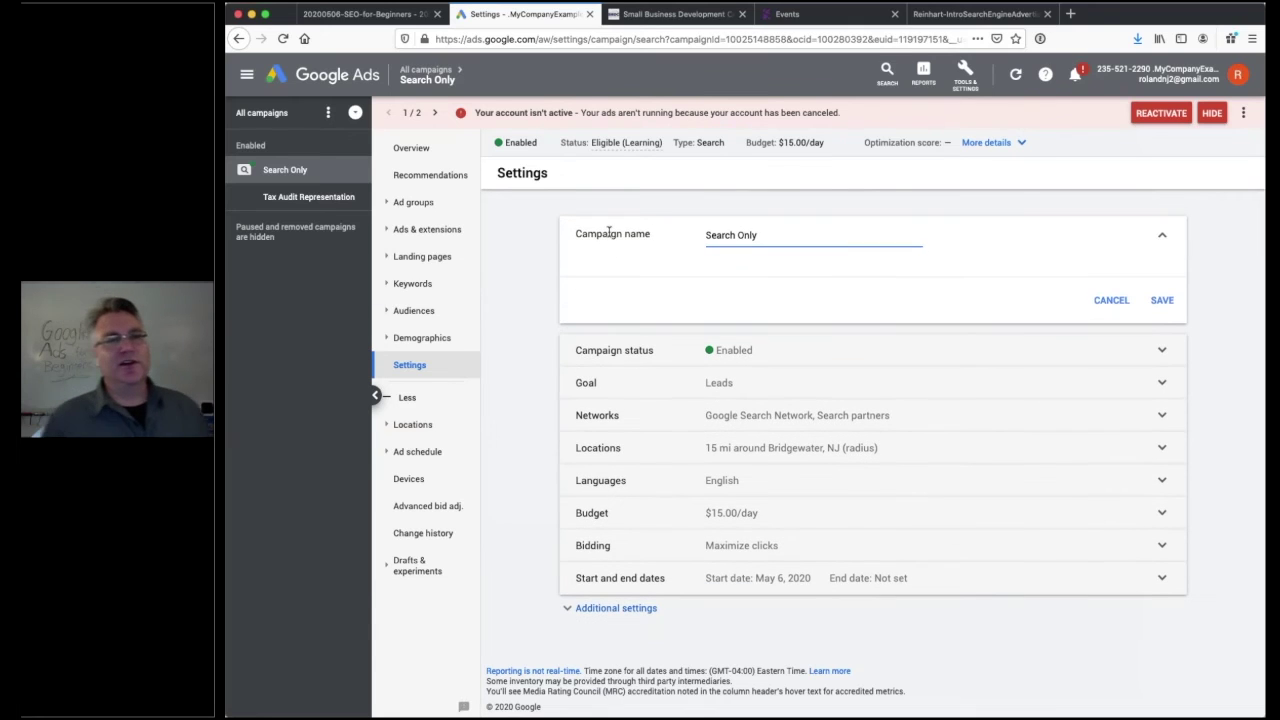
{"action": "left_click", "coordinate": [1111, 300]}
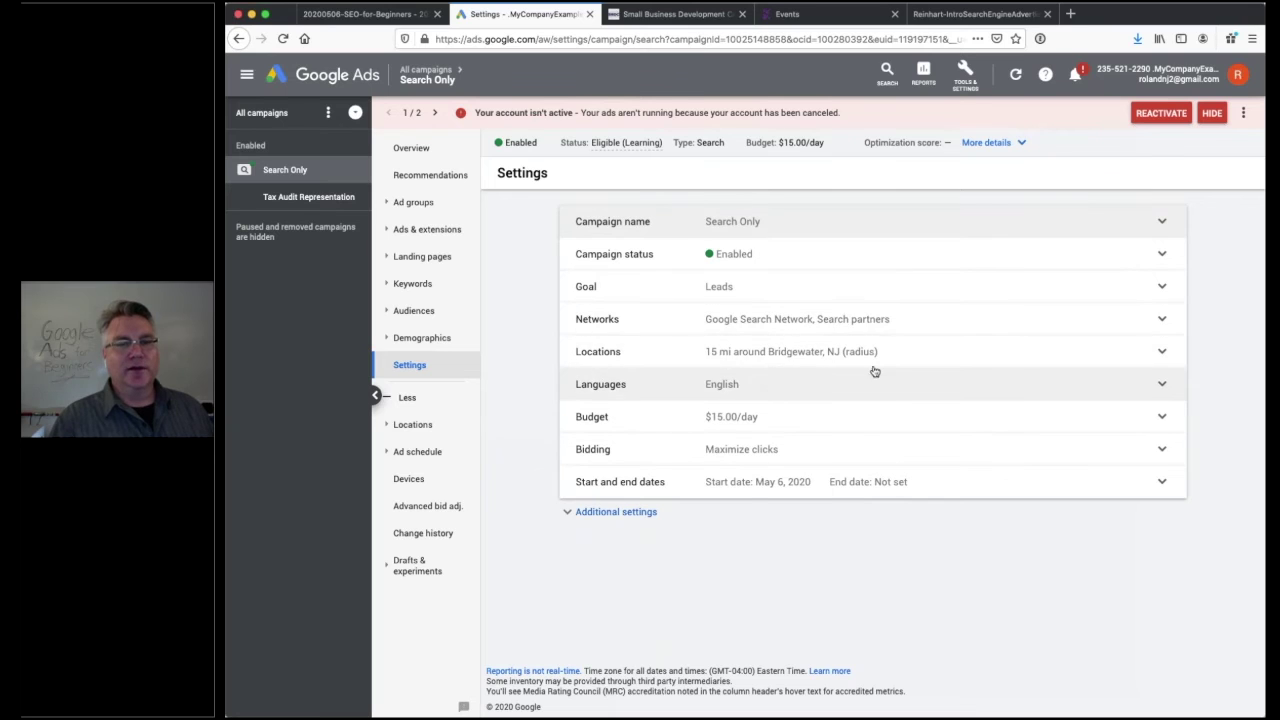
{"action": "left_click", "coordinate": [886, 352]}
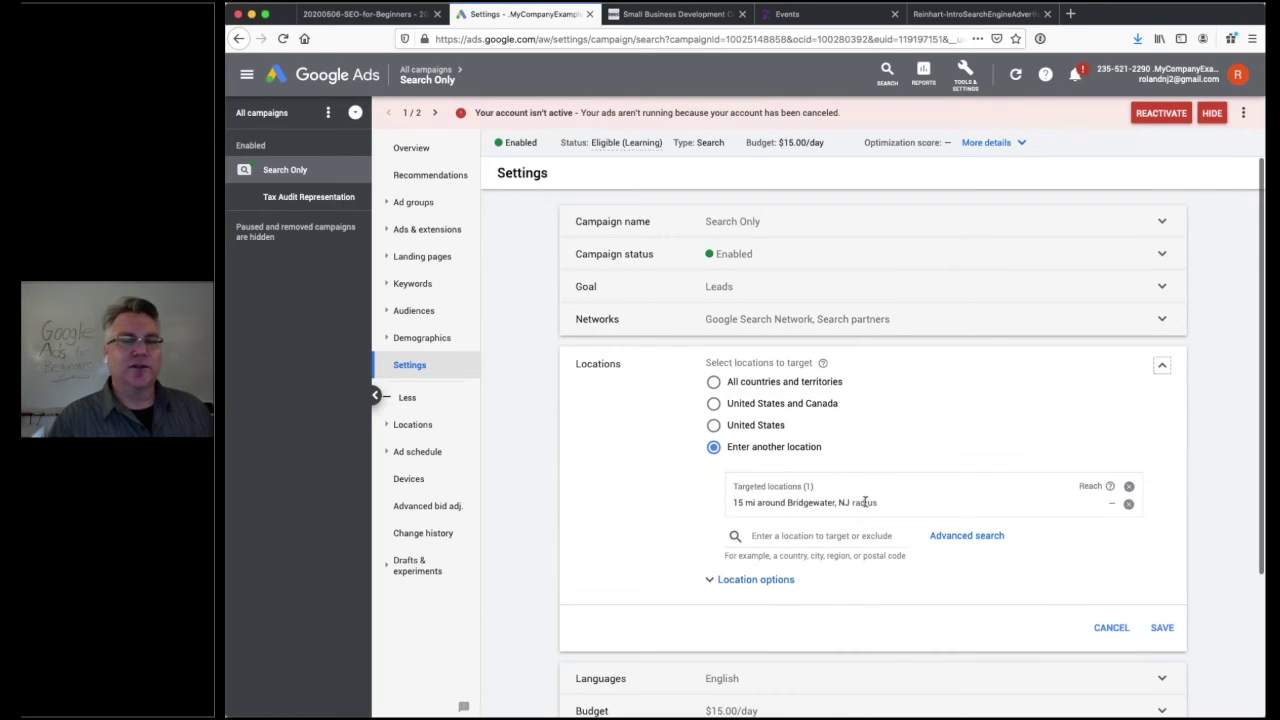
{"action": "scroll", "coordinate": [1026, 540], "scroll_direction": "down", "scroll_amount": 3}
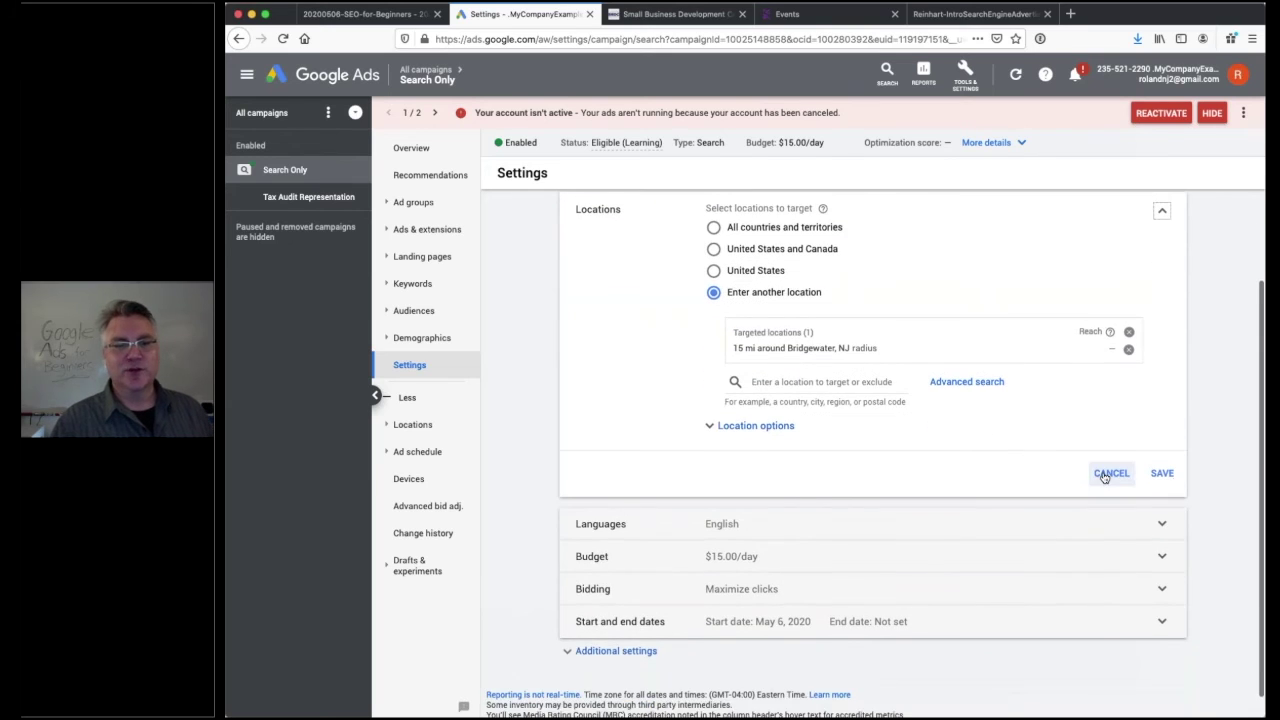
{"action": "left_click", "coordinate": [1106, 474]}
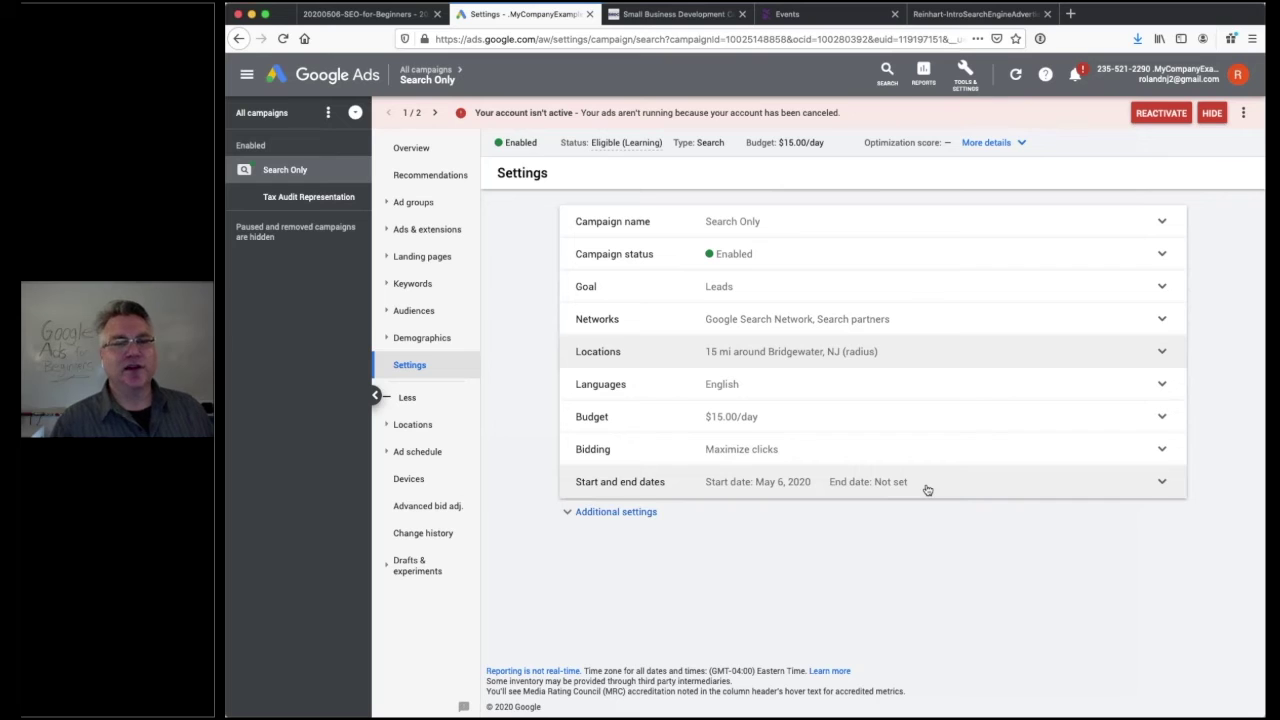
{"action": "left_click", "coordinate": [425, 151]}
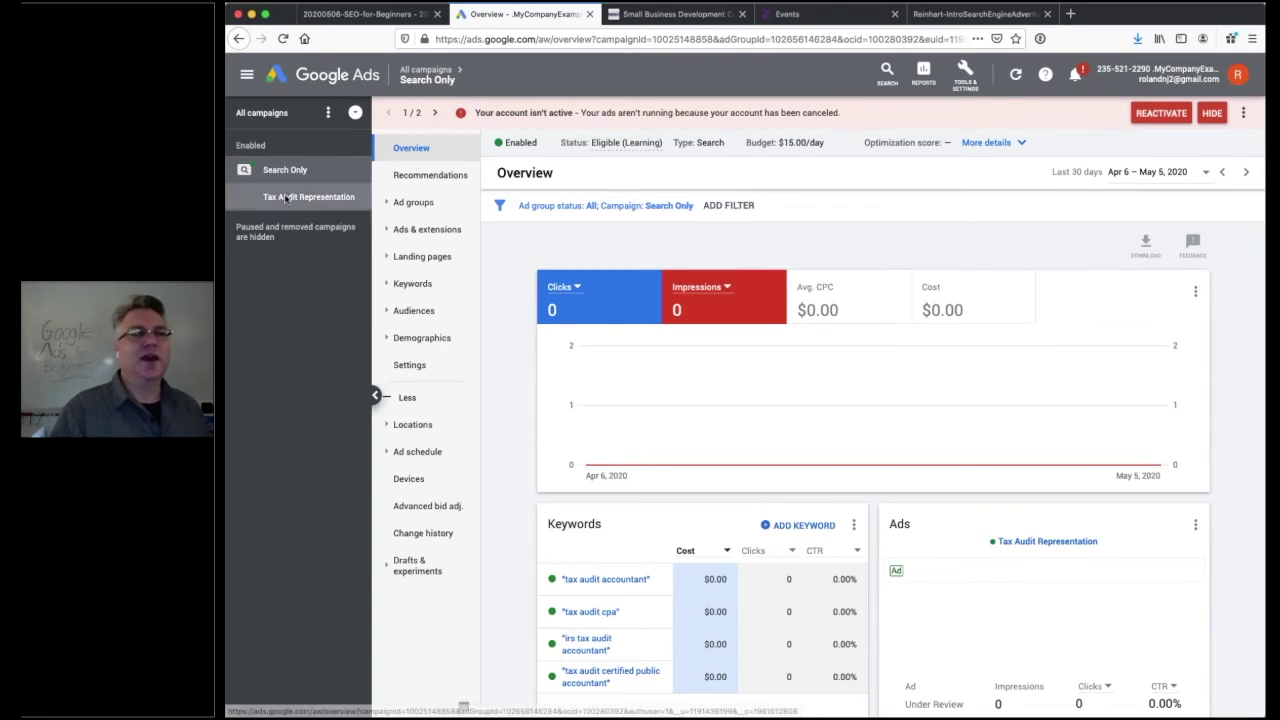
Show the Tax Audit Representation ad group's Ads page and reload it in the browser
{"action": "left_click", "coordinate": [298, 199]}
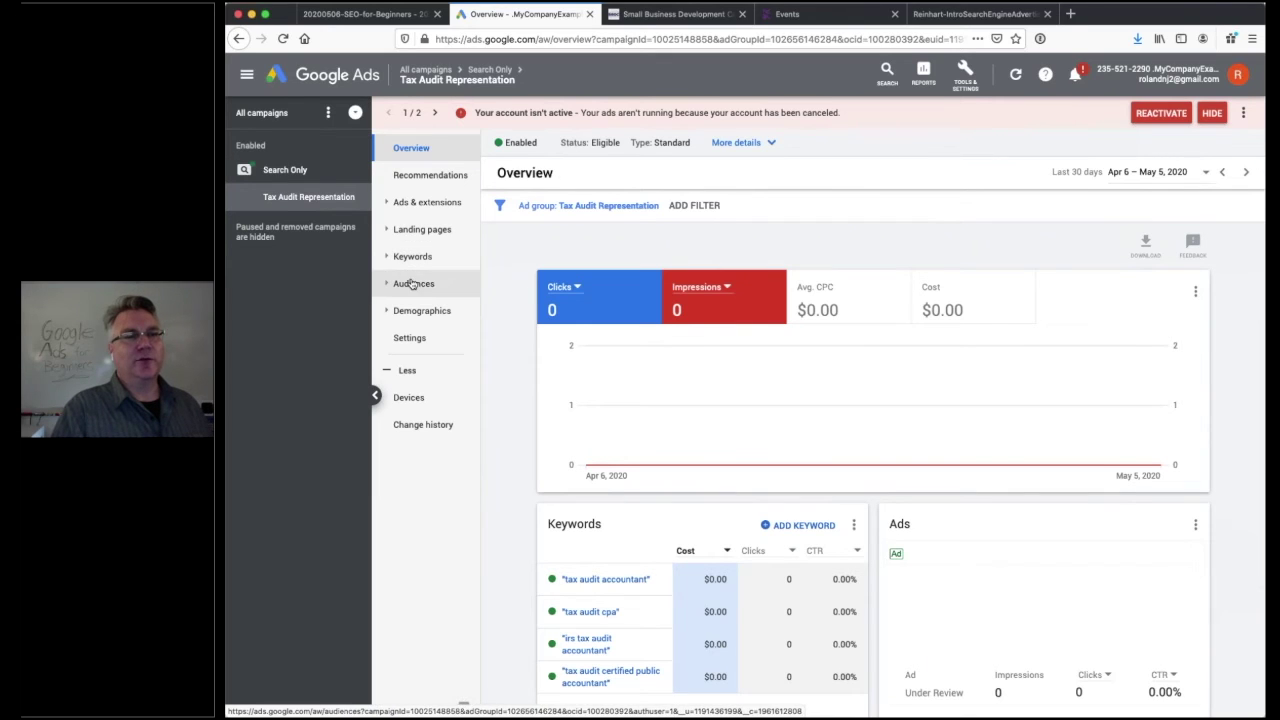
{"action": "left_click", "coordinate": [427, 202]}
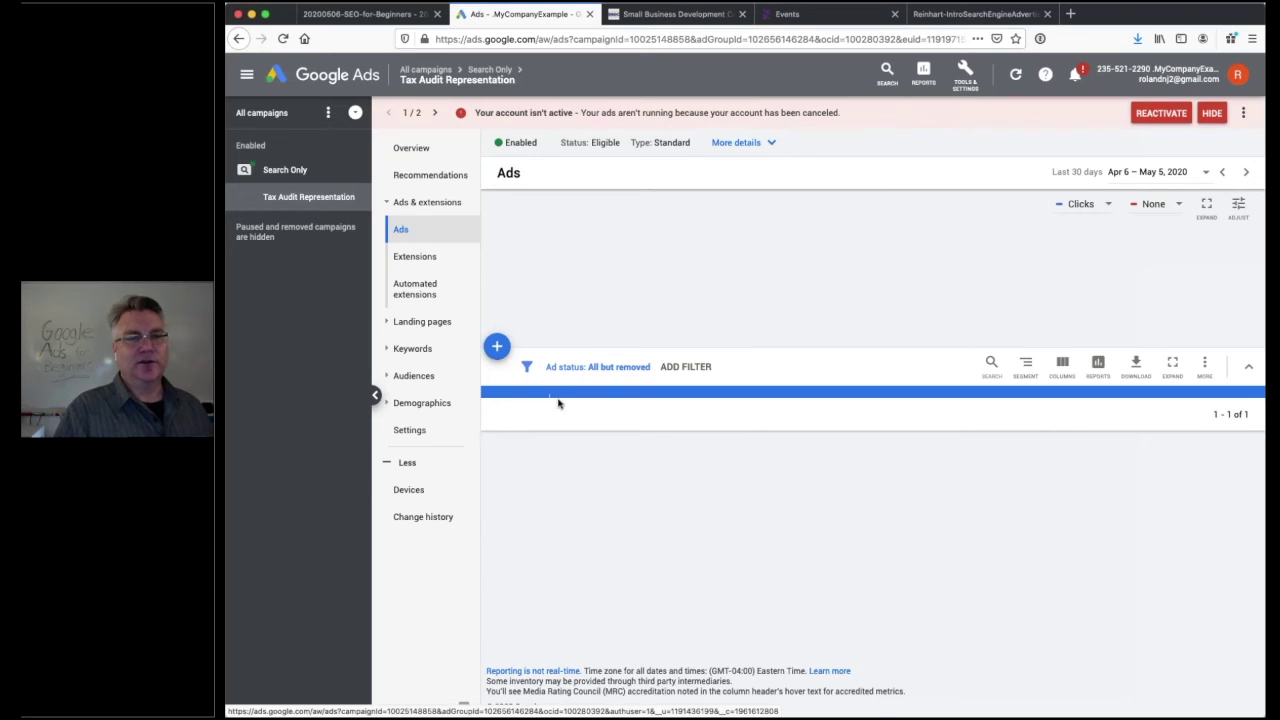
{"action": "left_click", "coordinate": [283, 38]}
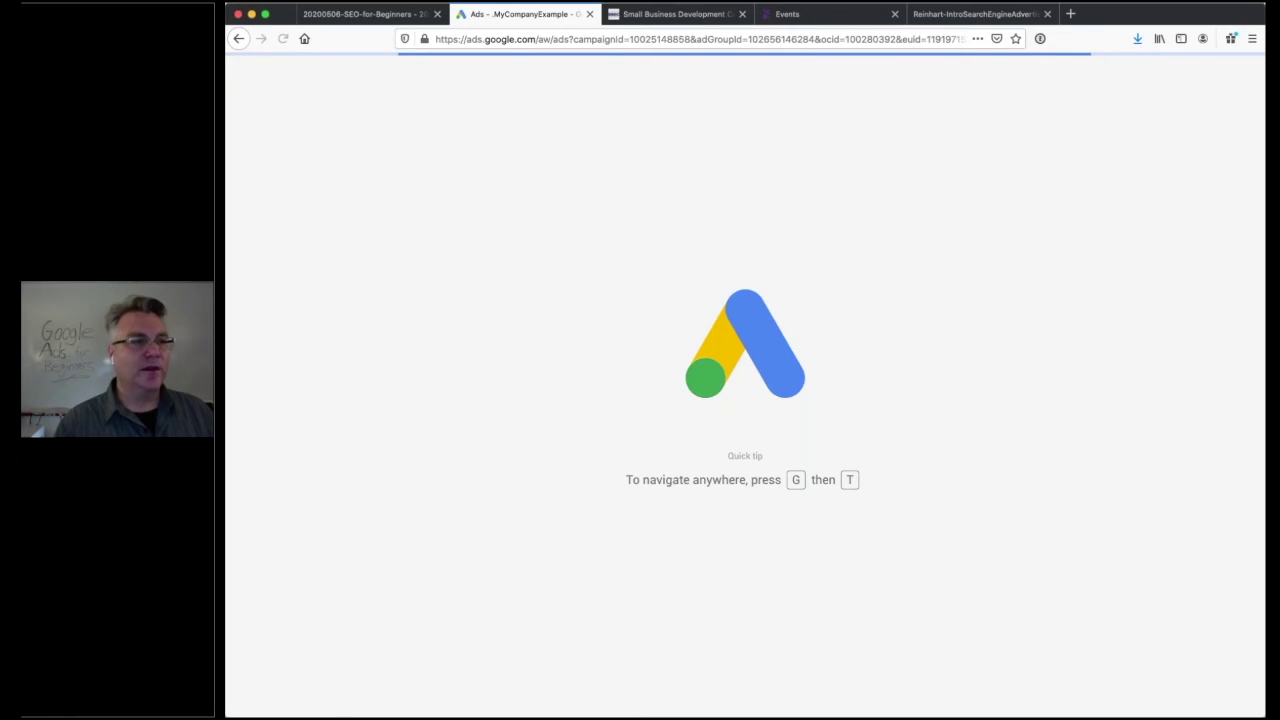
In the presentation PDF, go to slide 20 of 26, Future Learning
{"action": "left_click", "coordinate": [365, 14]}
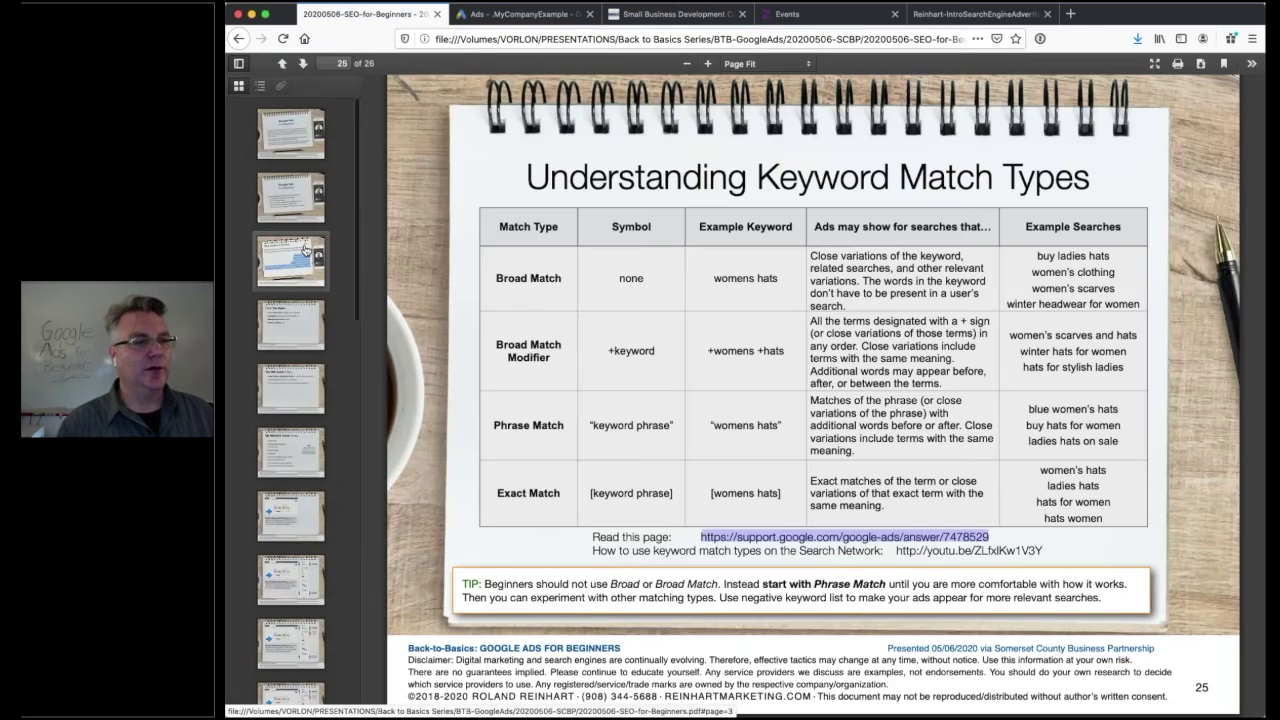
{"action": "left_click", "coordinate": [303, 302]}
{"action": "key", "text": "Right"}
{"action": "key", "text": "Right"}
{"action": "key", "text": "Right"}
{"action": "key", "text": "Right"}
{"action": "key", "text": "Right"}
{"action": "key", "text": "Right"}
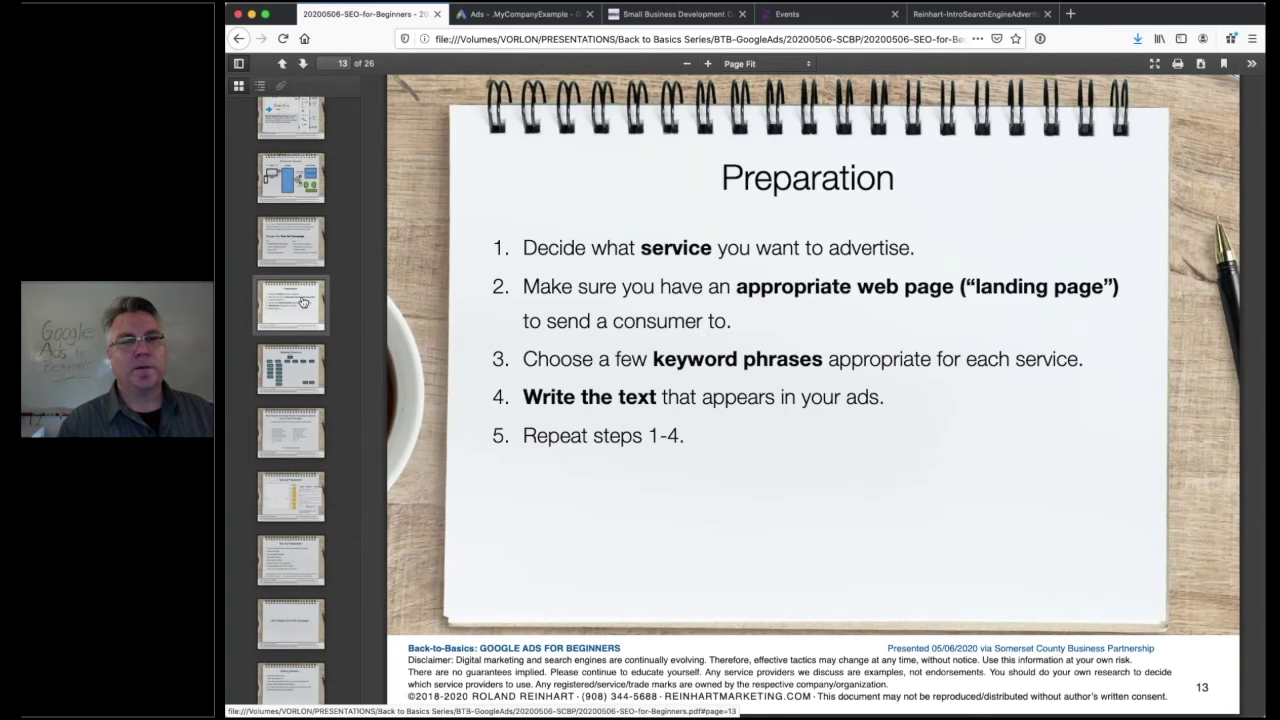
{"action": "left_click", "coordinate": [303, 302]}
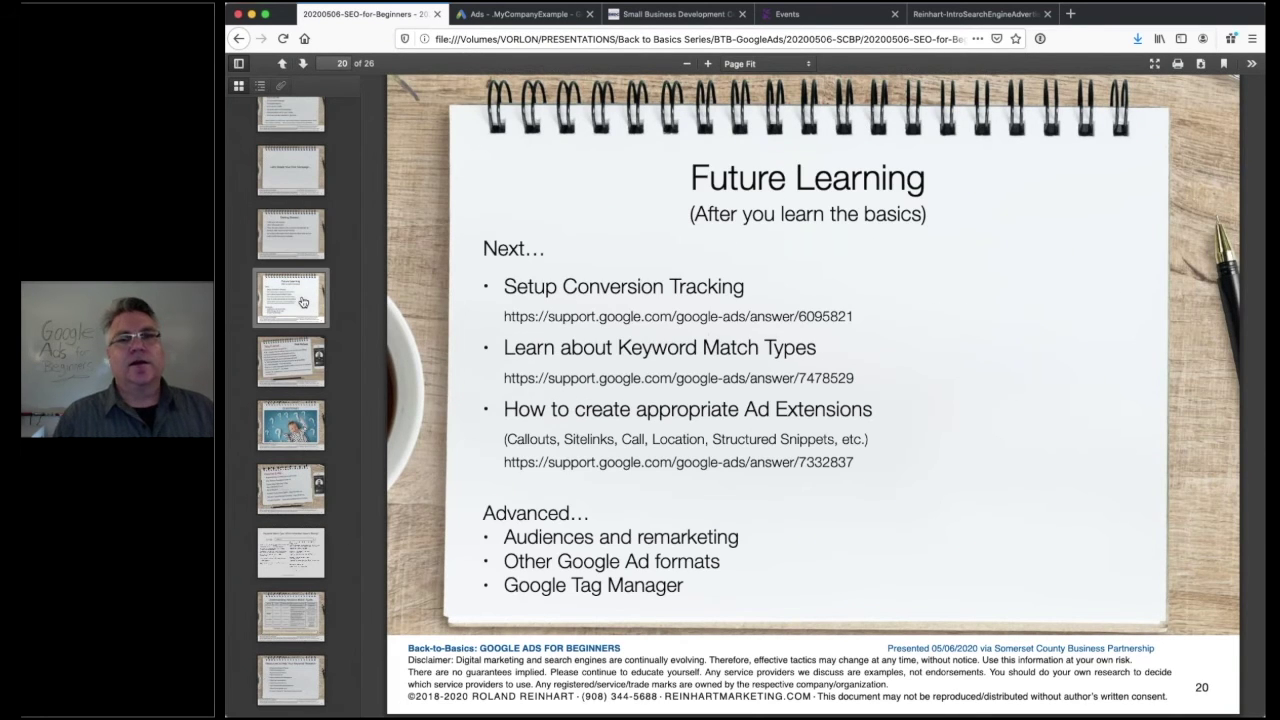